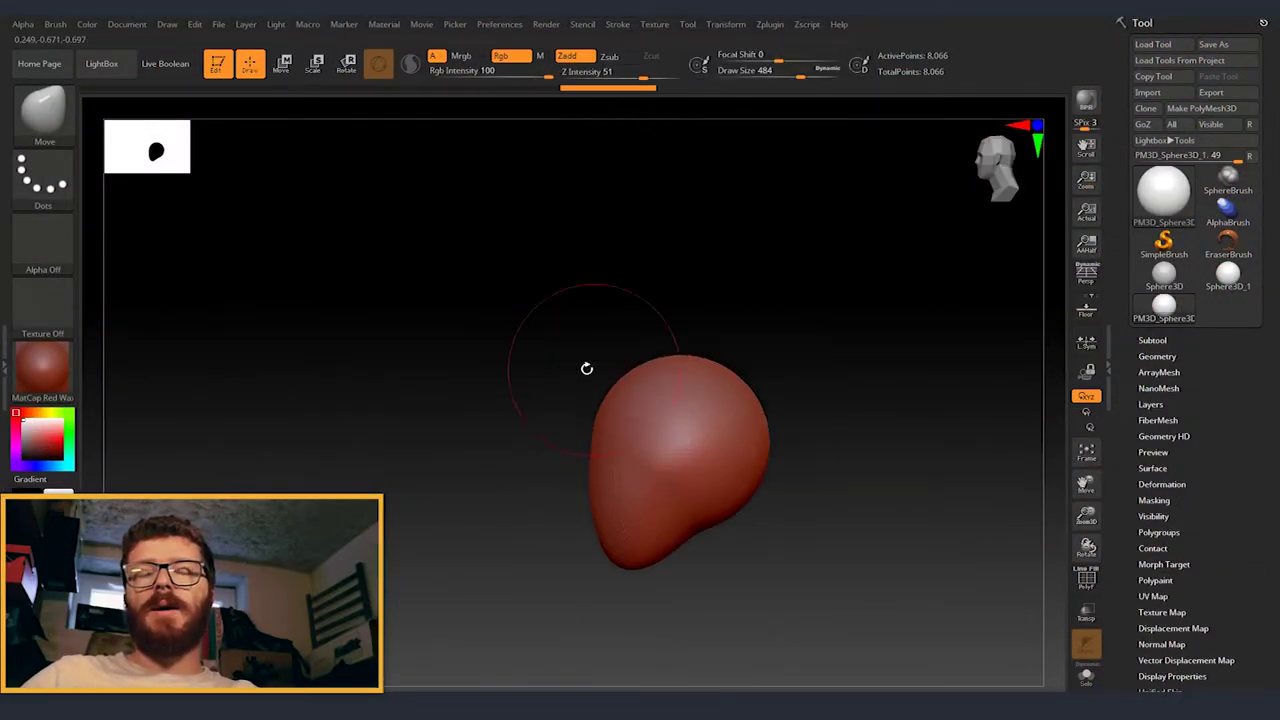
Orbit the rough egg-shaped head between front and three-quarter views to check brows and mouth.
mouse_move(630, 416)
mouse_down()
mouse_move(646, 437)
mouse_move(720, 397)
mouse_move(561, 517)
mouse_move(580, 523)
mouse_move(673, 432)
mouse_up()
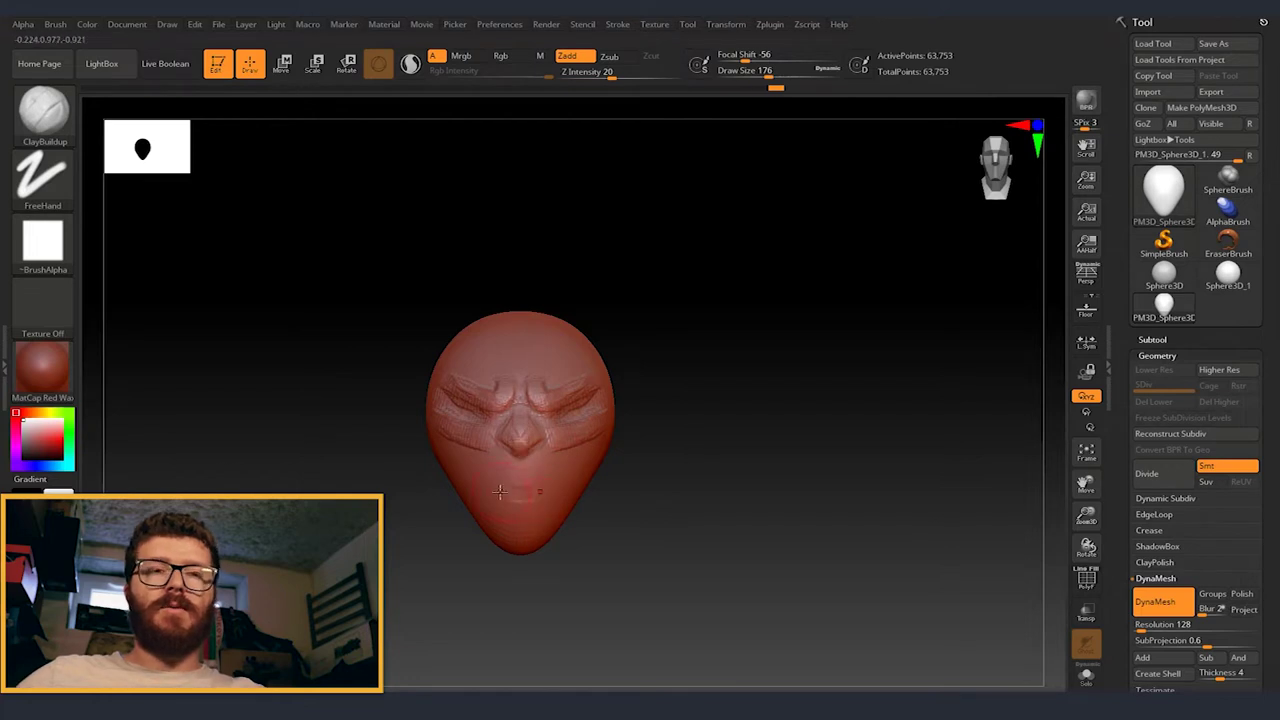
mouse_move(524, 487)
right_down()
mouse_move(546, 487)
mouse_move(580, 426)
right_up()
right_drag(556, 480, 540, 414)
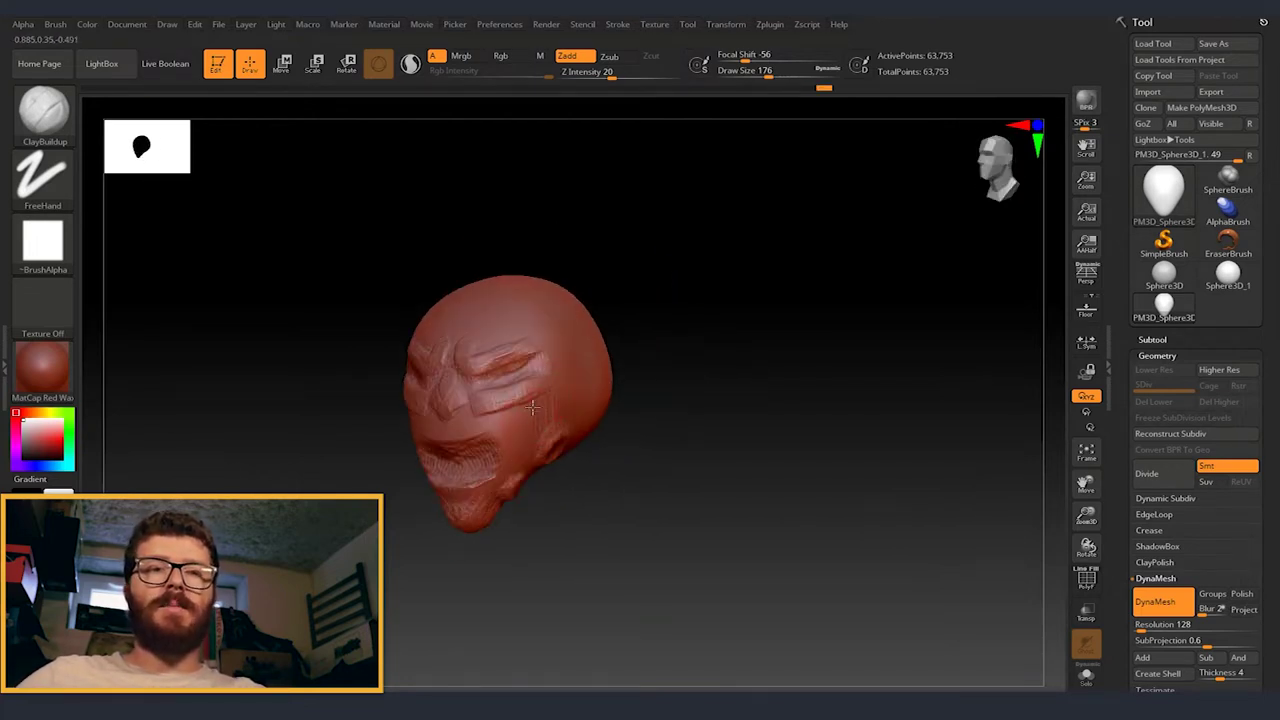
mouse_move(509, 460)
right_down()
mouse_move(566, 457)
mouse_move(509, 440)
right_up()
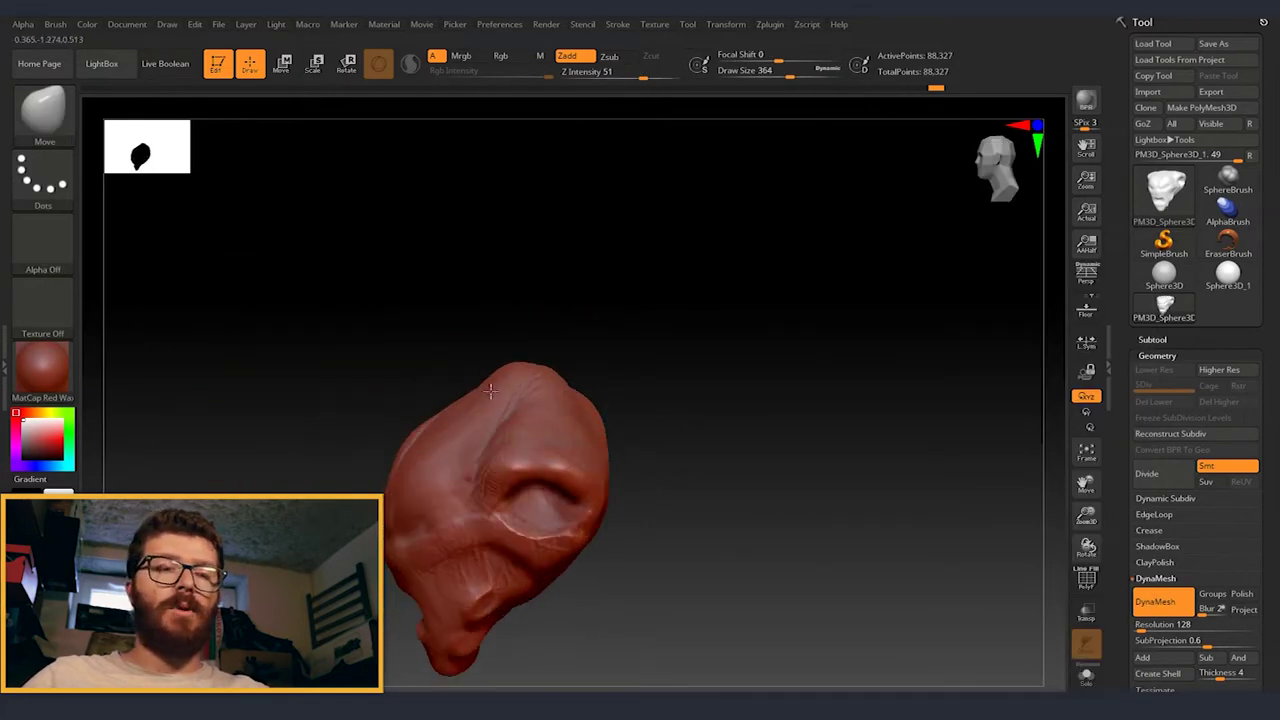
Carve eye sockets, nostrils, wrinkled cheek folds and teeth-like mouth ridges around the face.
drag(490, 390, 403, 374)
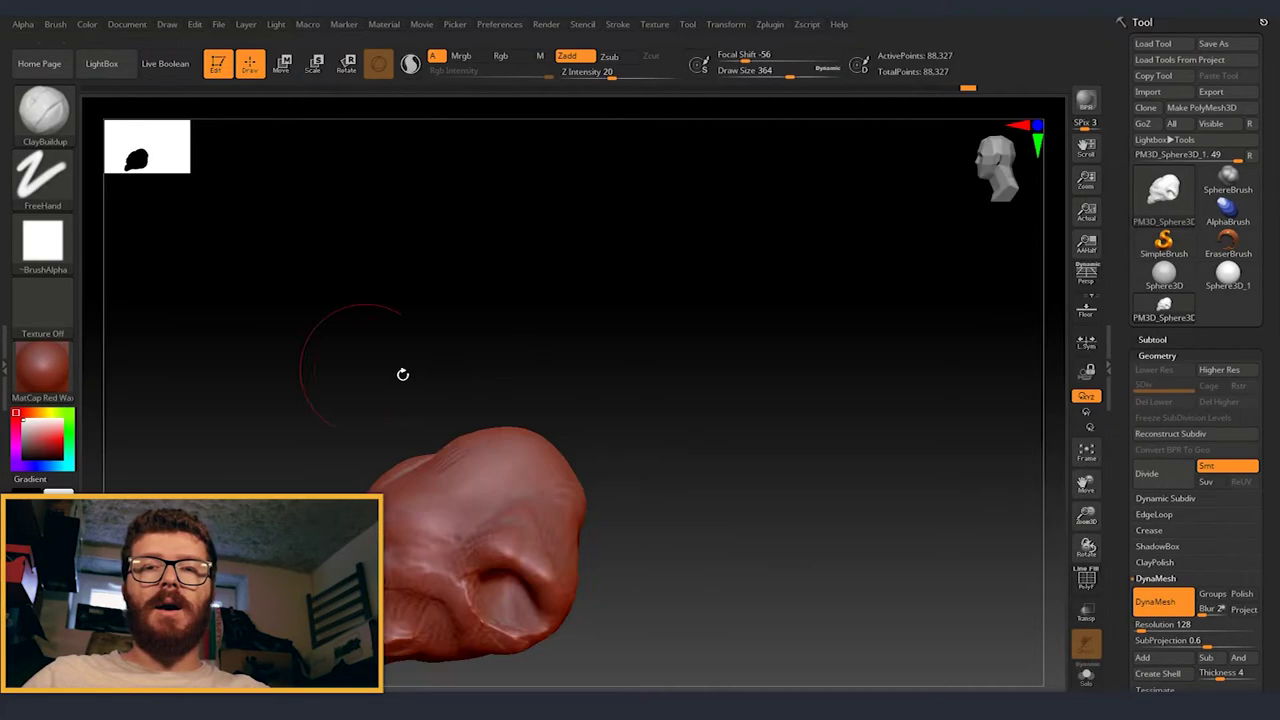
drag(516, 443, 535, 361)
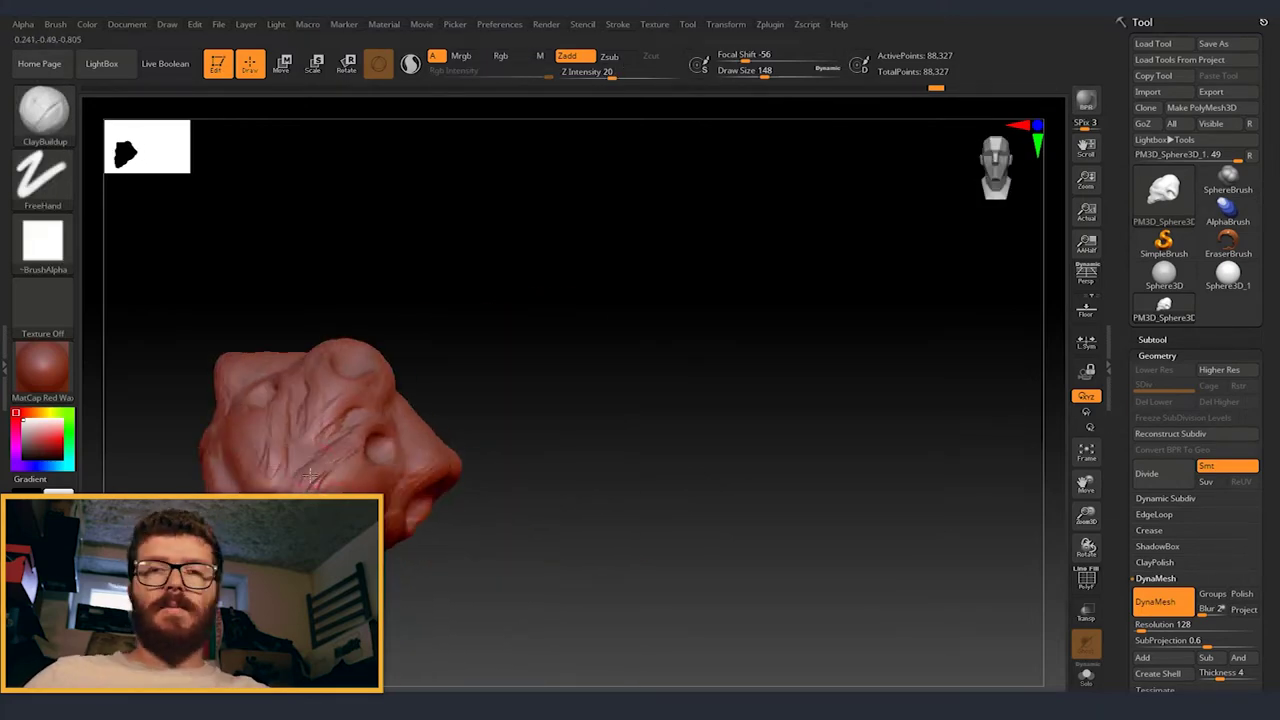
mouse_move(420, 470)
mouse_down()
mouse_move(301, 460)
mouse_move(312, 459)
mouse_up()
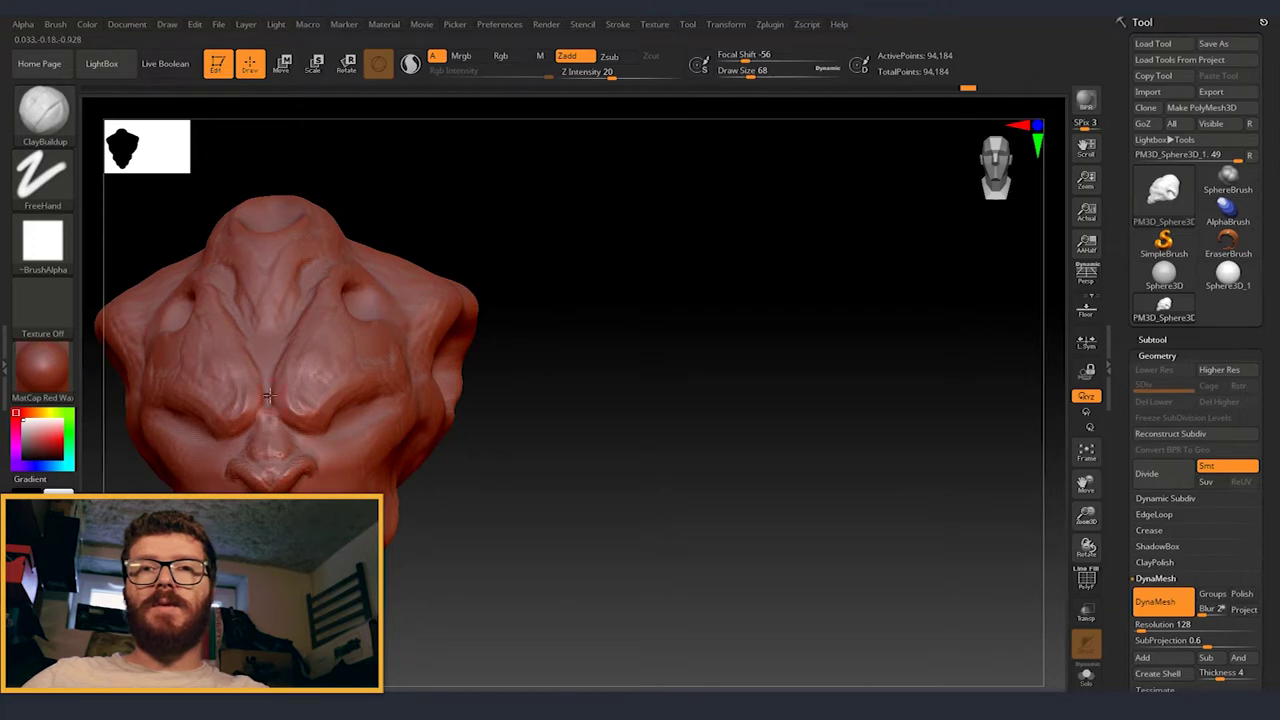
drag(268, 396, 251, 437)
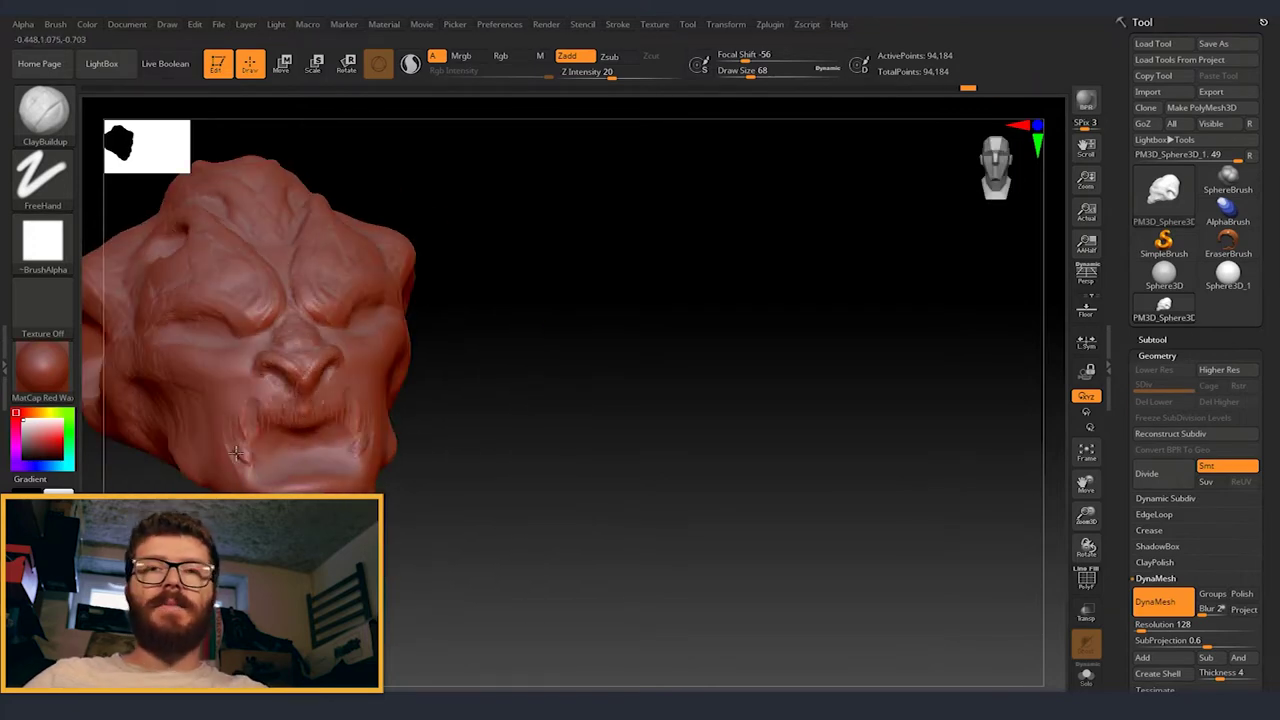
mouse_move(244, 188)
mouse_down()
mouse_move(258, 476)
mouse_move(314, 474)
mouse_move(417, 372)
mouse_move(383, 356)
mouse_move(337, 410)
mouse_move(297, 370)
mouse_up()
mouse_move(316, 430)
mouse_down()
mouse_move(246, 371)
mouse_move(427, 510)
mouse_move(582, 475)
mouse_move(397, 539)
mouse_move(566, 466)
mouse_move(489, 436)
mouse_move(577, 455)
mouse_up()
mouse_move(544, 414)
mouse_down()
mouse_move(586, 543)
mouse_move(655, 438)
mouse_up()
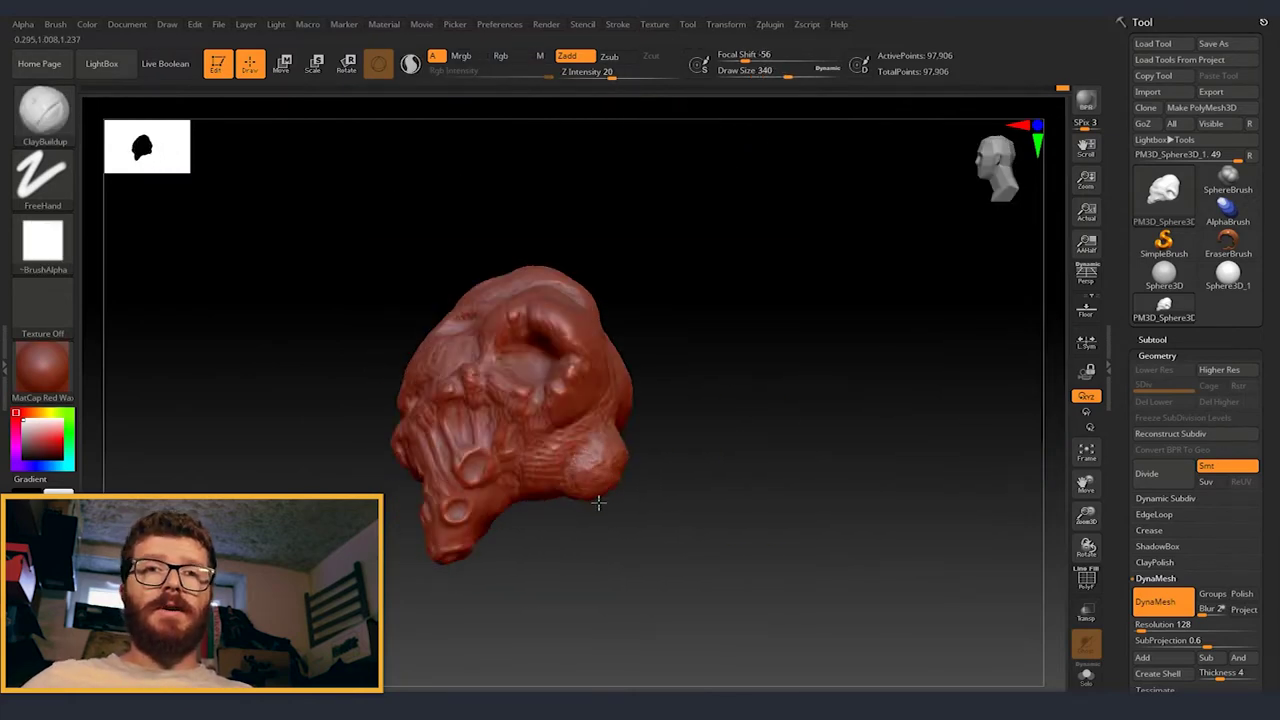
Append a ZSphere as a new subtool.
click(1152, 339)
click(1213, 595)
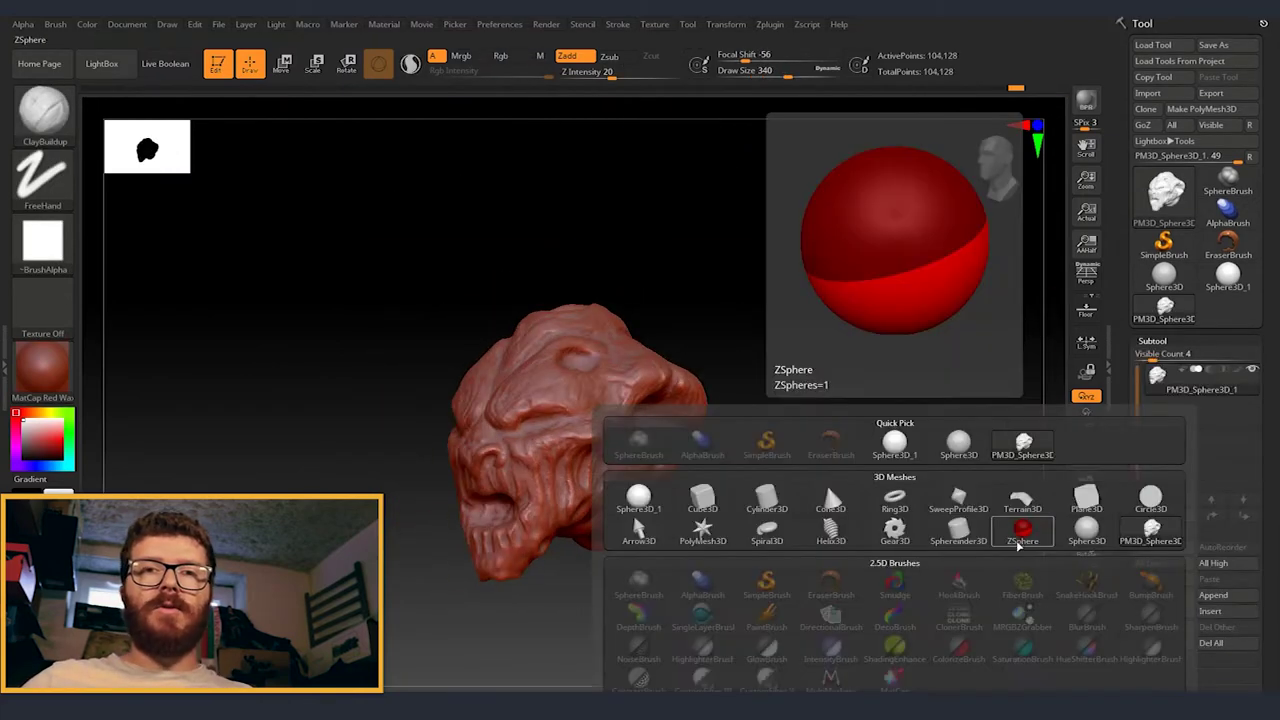
click(1021, 535)
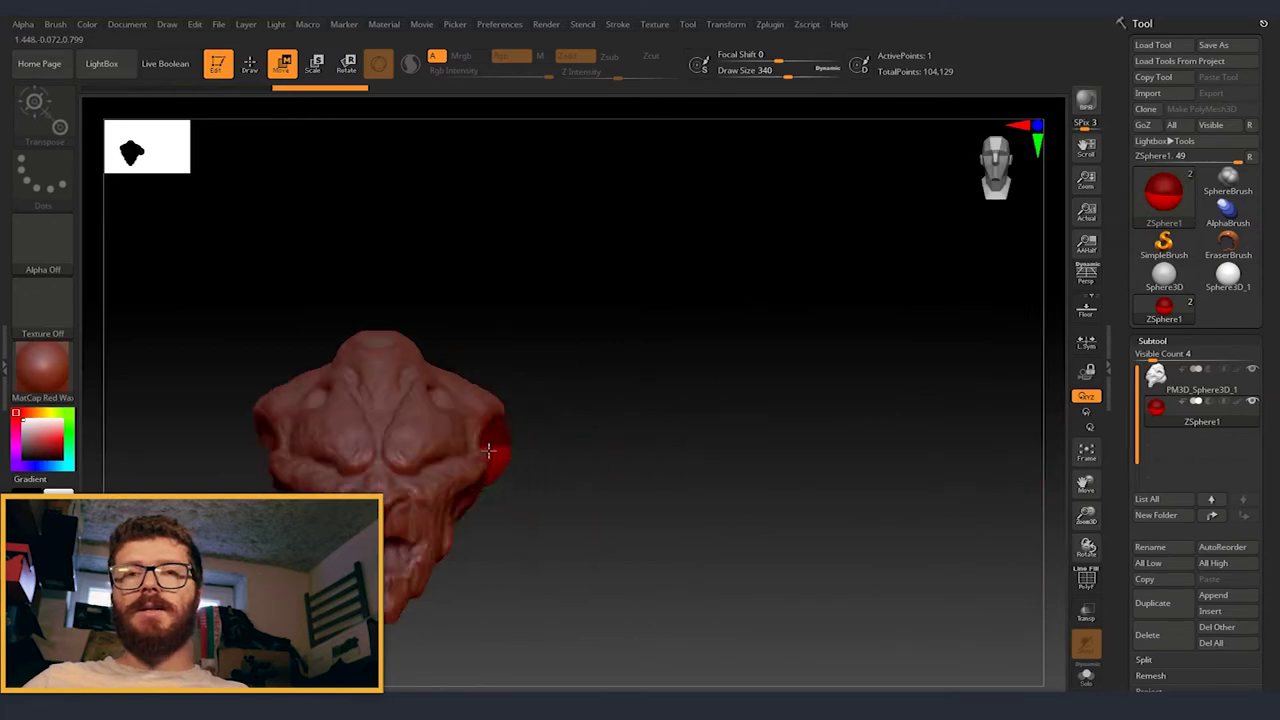
Draw and scale a ZSphere chain into a long upward-curving horn with a sharp tip.
mouse_move(567, 412)
mouse_down()
mouse_move(557, 420)
mouse_move(597, 330)
mouse_up()
key(e)
right_drag(585, 316, 502, 490)
right_drag(484, 569, 594, 451)
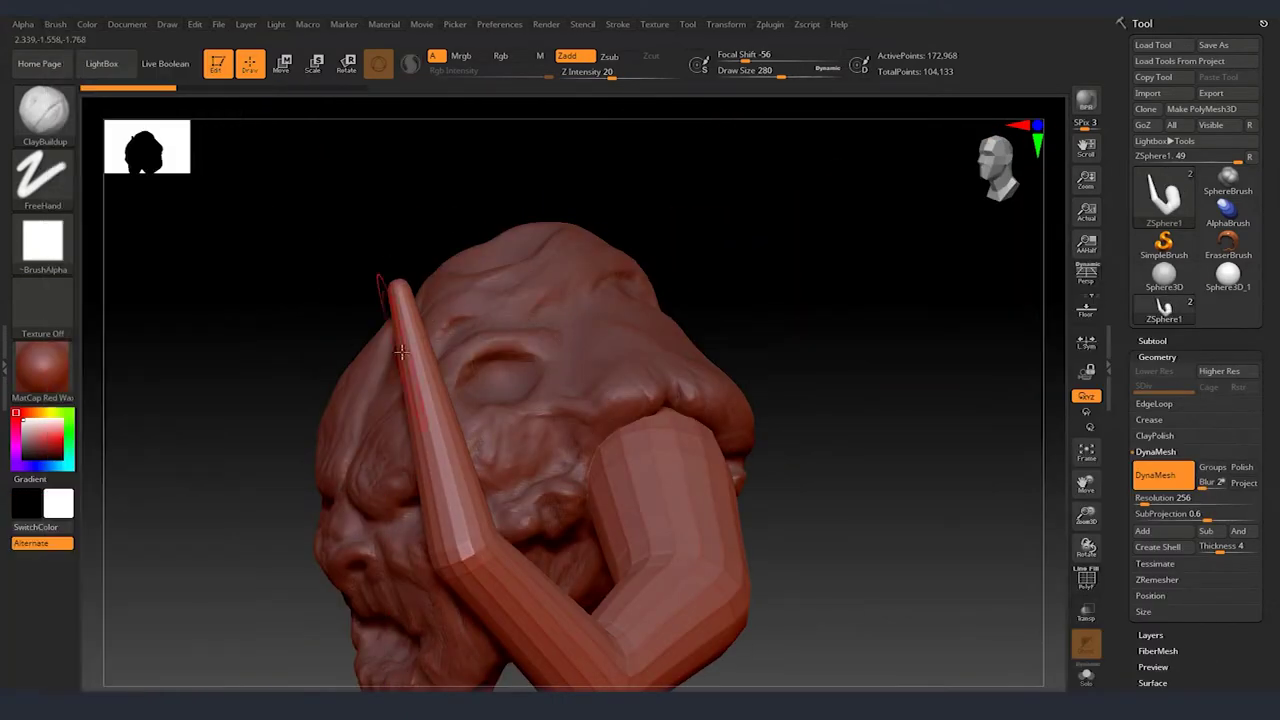
mouse_move(380, 277)
right_down()
mouse_move(323, 394)
mouse_move(394, 346)
mouse_move(484, 437)
mouse_move(516, 510)
mouse_move(670, 487)
mouse_move(640, 420)
mouse_move(717, 377)
mouse_move(646, 358)
mouse_move(641, 381)
right_up()
mouse_move(590, 450)
right_down()
mouse_move(529, 286)
mouse_move(629, 461)
right_up()
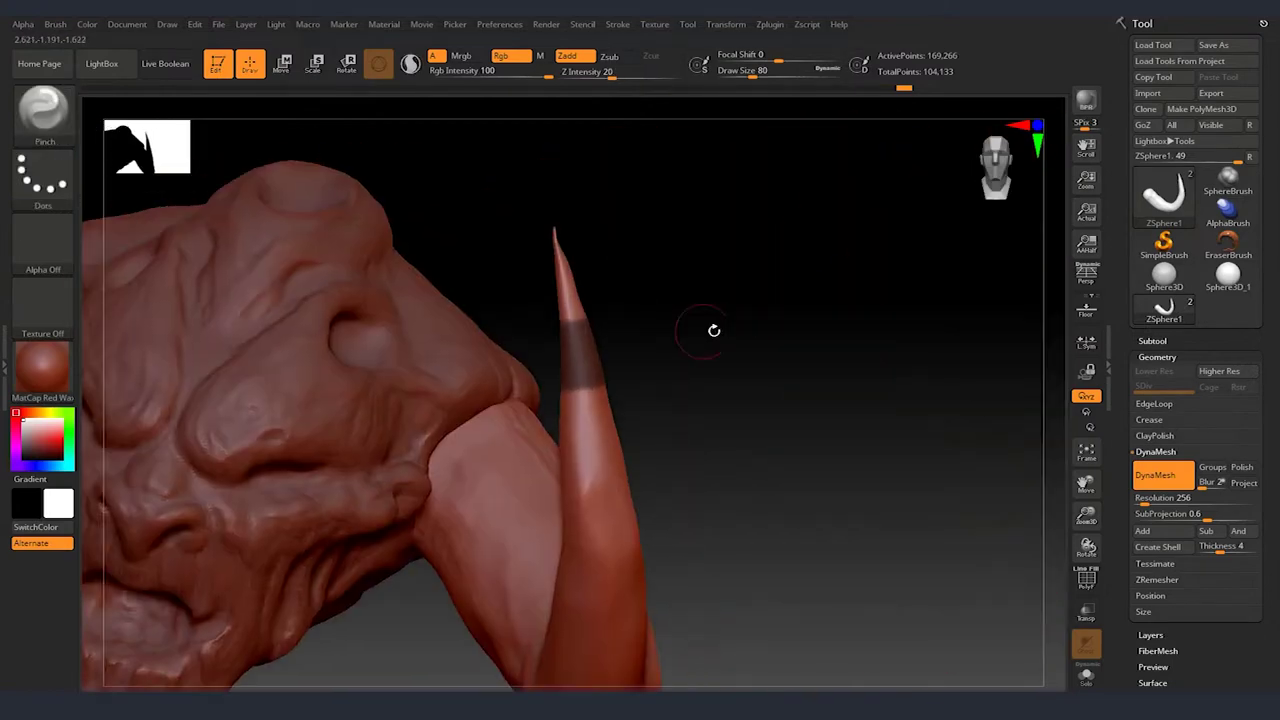
Extract a masked band from the horn as a new armour piece.
click(1148, 591)
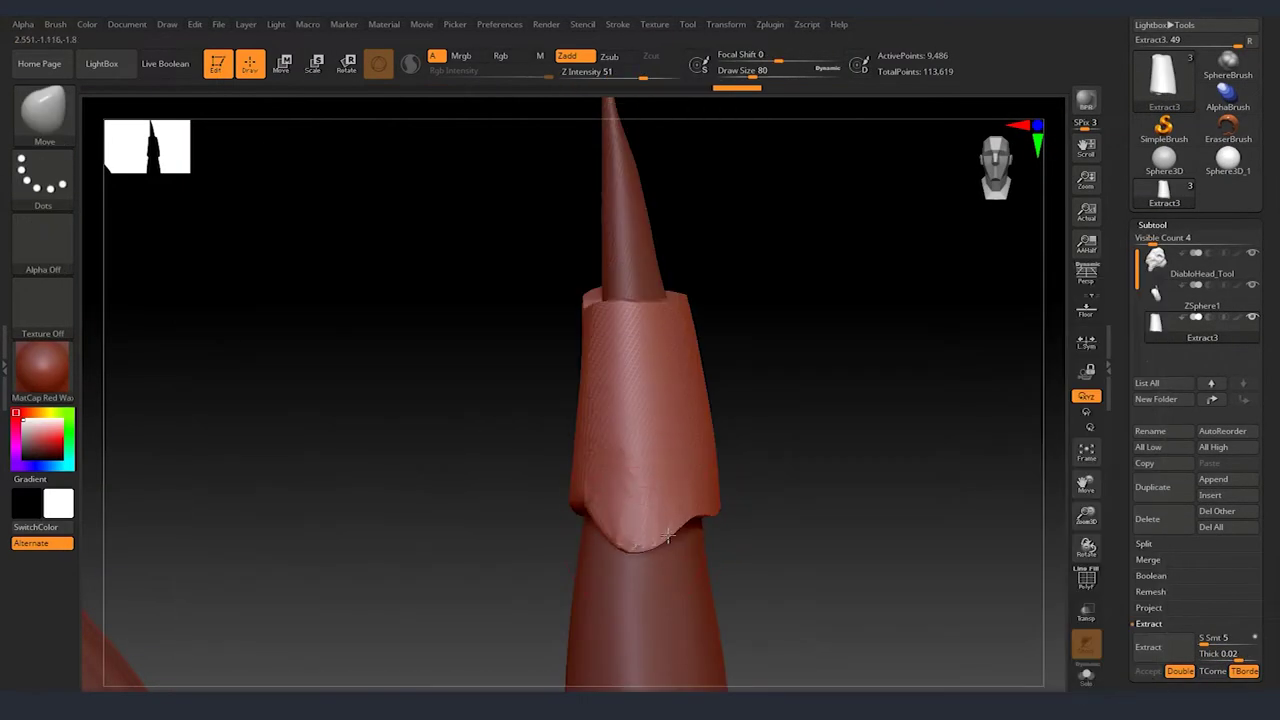
mouse_move(574, 371)
mouse_down()
mouse_move(649, 397)
mouse_move(822, 400)
mouse_up()
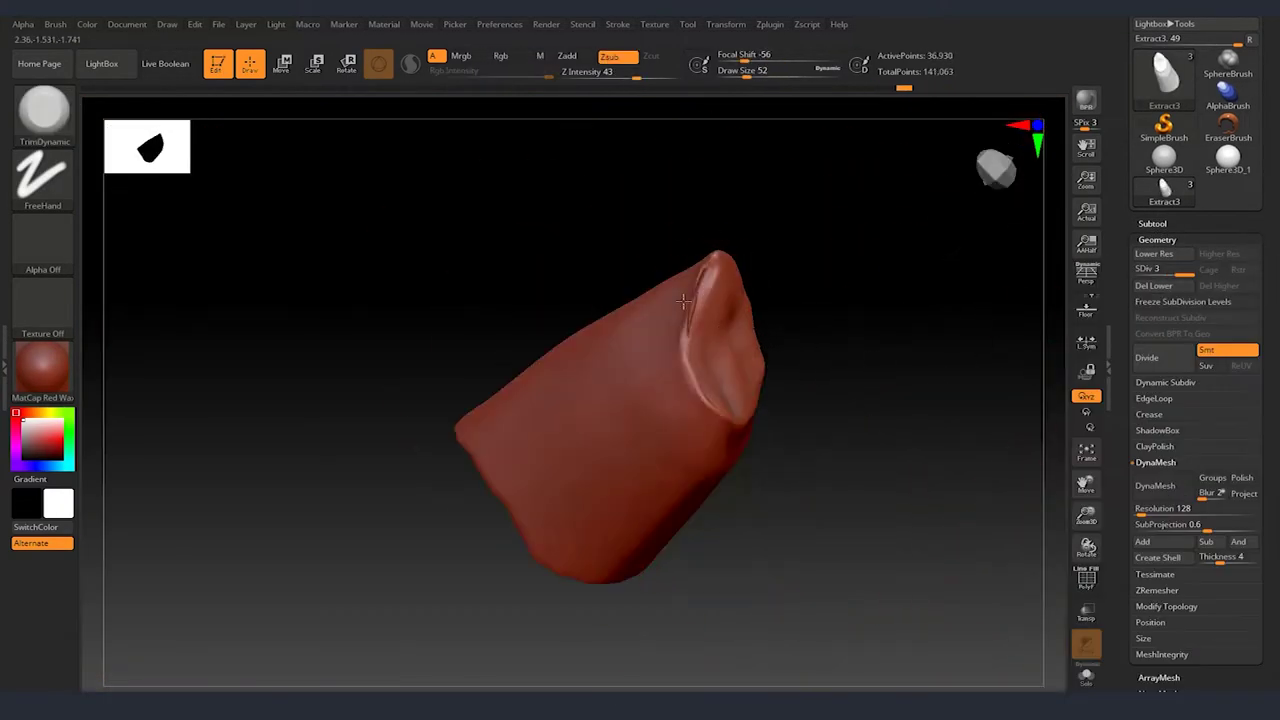
drag(683, 301, 662, 331)
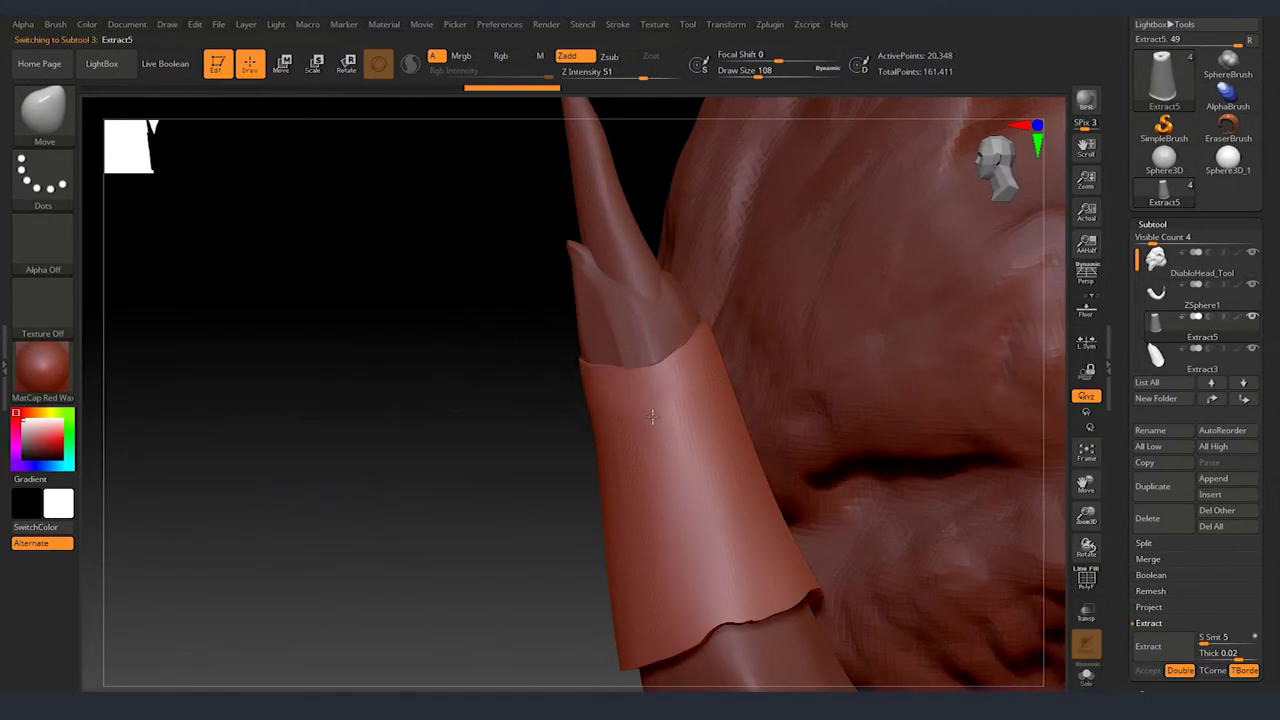
DynaMesh the extracted band into a solid plate wrapping the horn.
click(1155, 485)
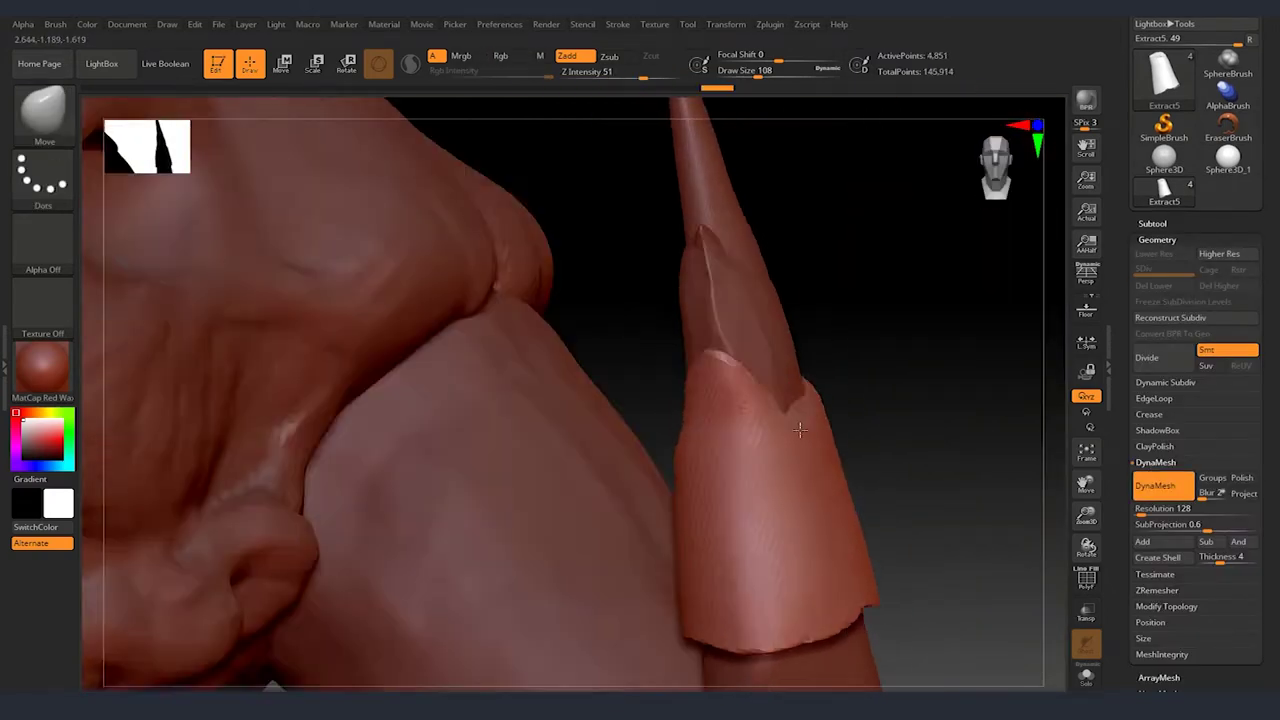
drag(800, 429, 764, 414)
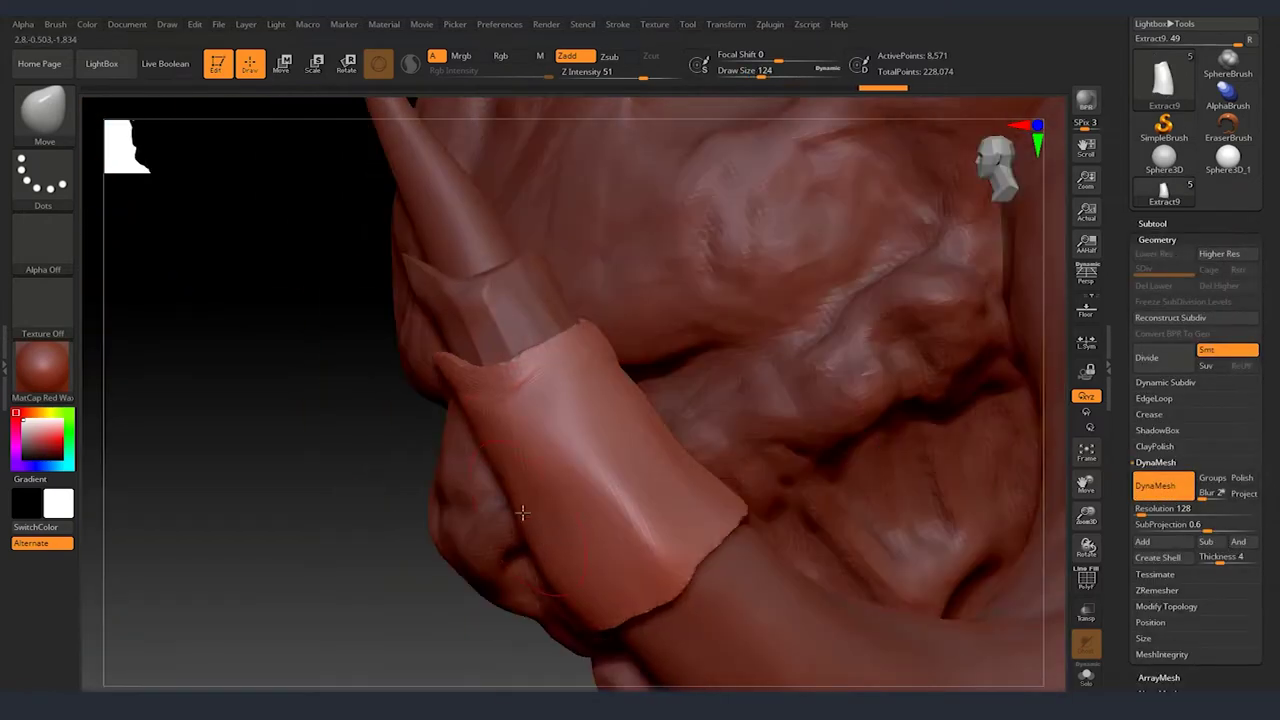
mouse_move(752, 419)
mouse_down()
mouse_move(320, 423)
mouse_move(494, 354)
mouse_up()
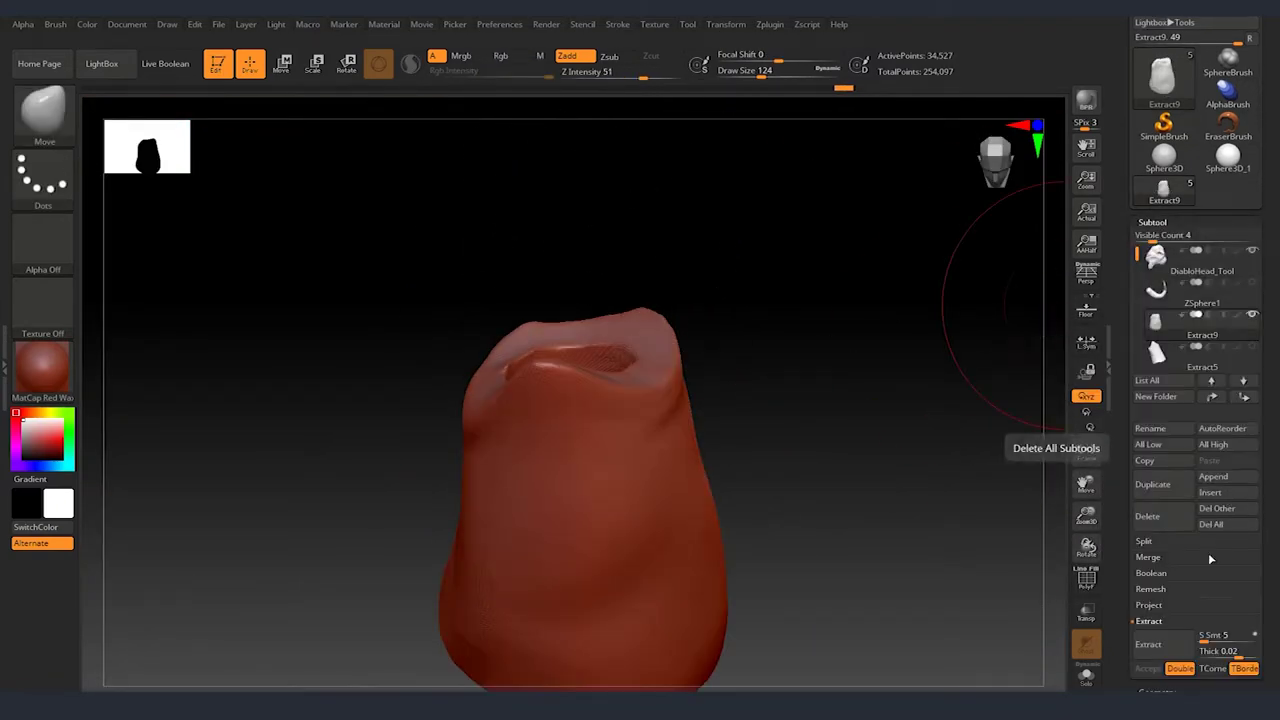
Extract more armour plates along the horn and flatten them with the TrimDynamic brush.
click(1155, 224)
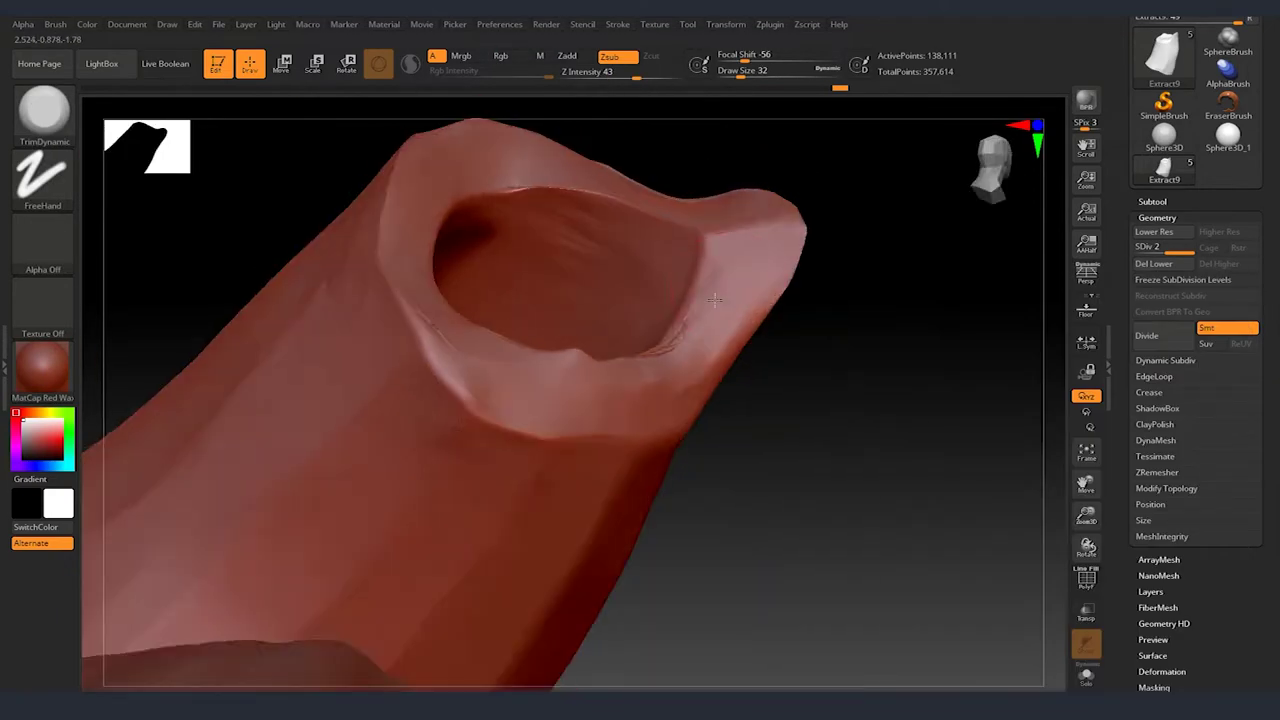
mouse_move(714, 298)
mouse_down()
mouse_move(608, 466)
mouse_move(694, 380)
mouse_move(619, 443)
mouse_move(657, 534)
mouse_up()
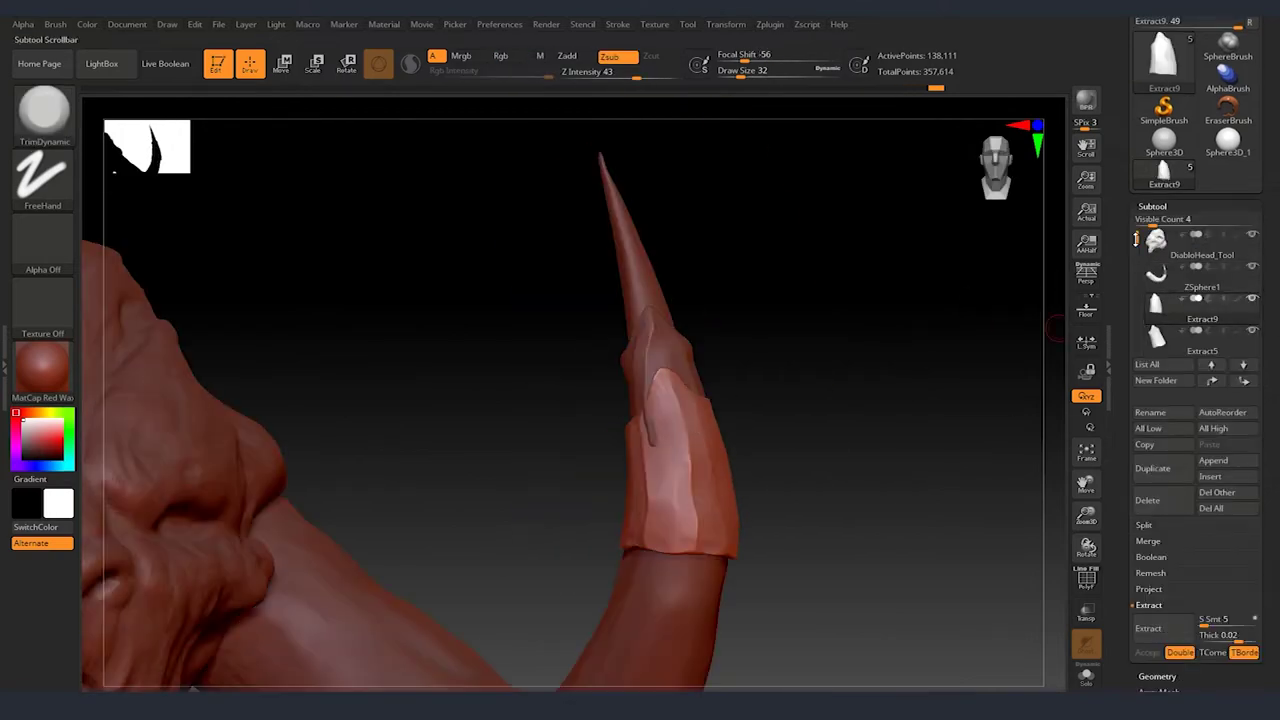
mouse_move(669, 434)
mouse_down()
mouse_move(691, 366)
mouse_move(534, 313)
mouse_move(677, 433)
mouse_up()
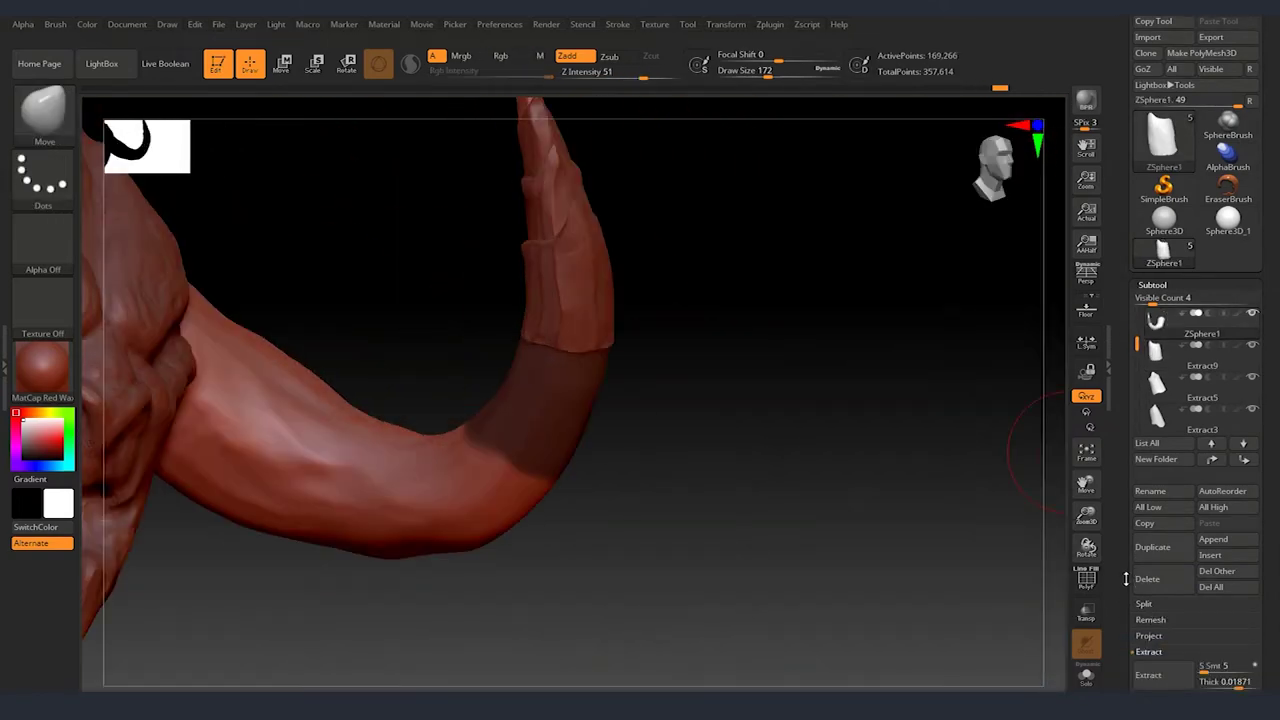
key(b)
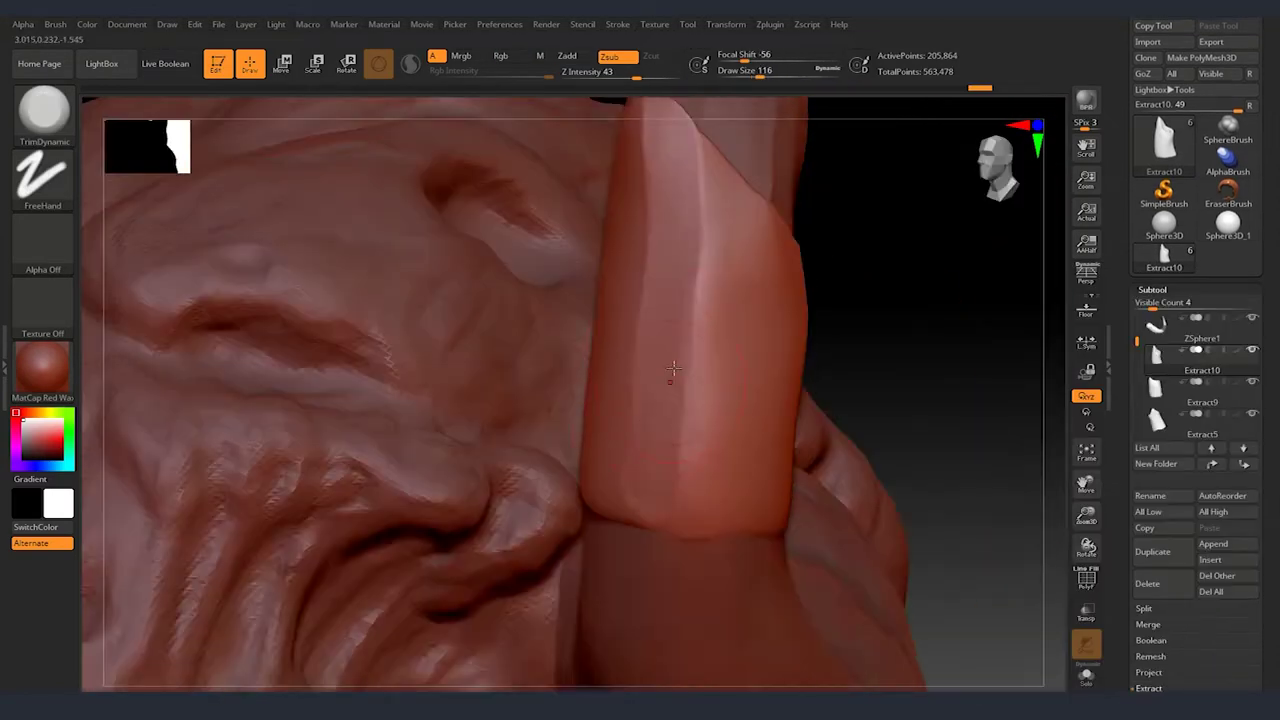
mouse_move(672, 370)
right_down()
mouse_move(703, 468)
mouse_move(647, 461)
mouse_move(1040, 430)
right_up()
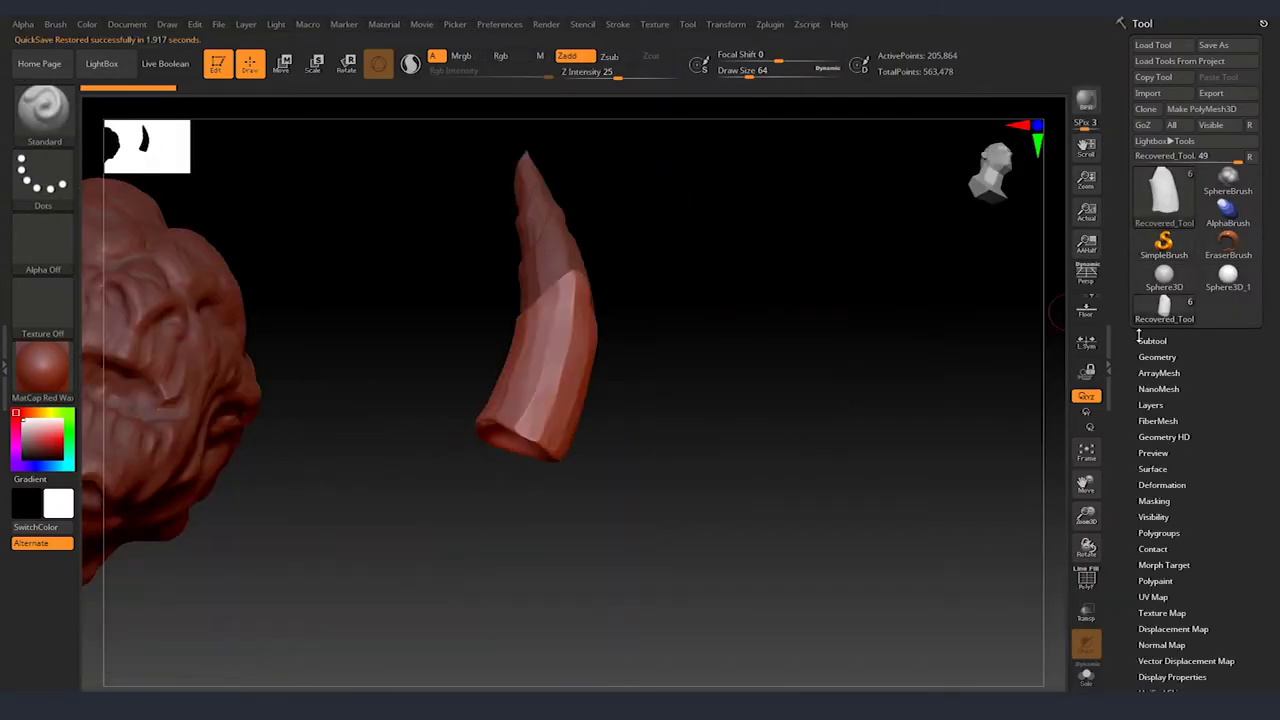
Load the recovered QuickSave file with the head and horn subtools.
click(1150, 340)
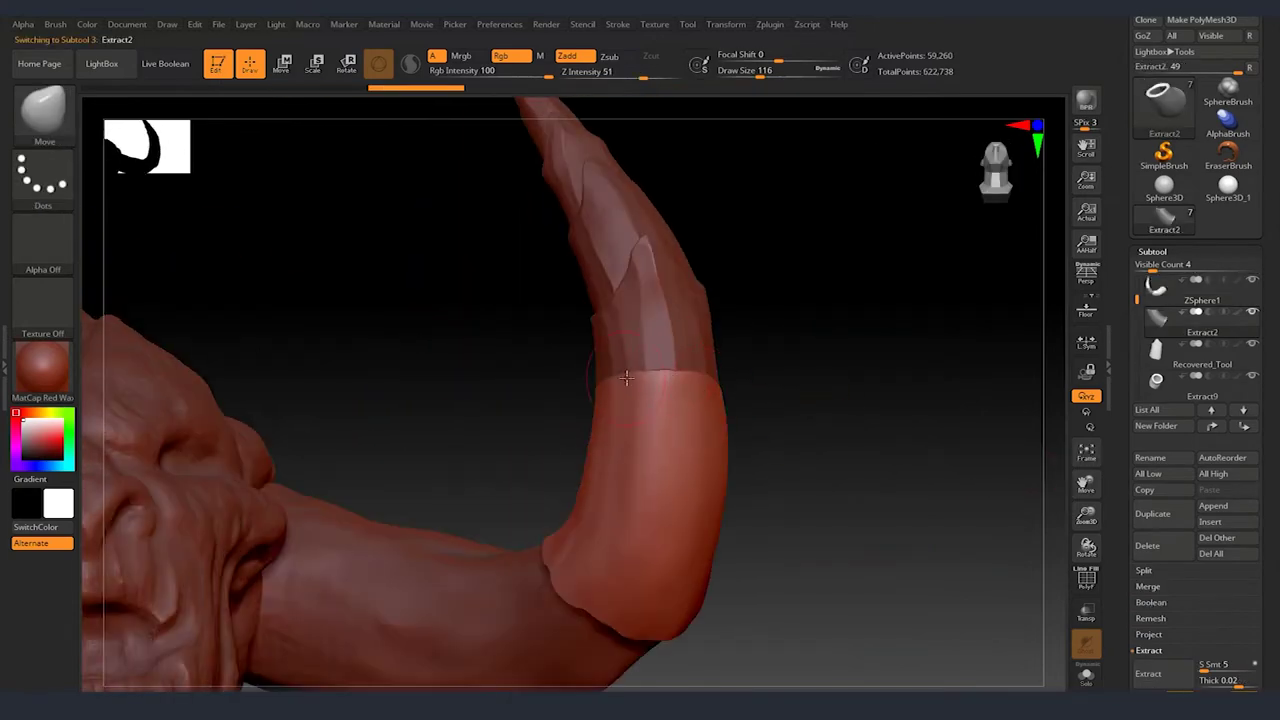
Select the TrimDynamic brush and subdivide the horn piece for finer detail.
right_drag(625, 377, 701, 386)
mouse_move(606, 422)
right_down()
mouse_move(1000, 598)
mouse_move(1030, 380)
right_up()
mouse_move(559, 458)
right_down()
mouse_move(764, 405)
mouse_move(700, 380)
mouse_move(680, 390)
mouse_move(764, 430)
mouse_move(861, 444)
right_up()
key(b)
key(t)
key(d)
key(ctrl+d)
key(ctrl+d)
key(ctrl+d)
key(ctrl+d)
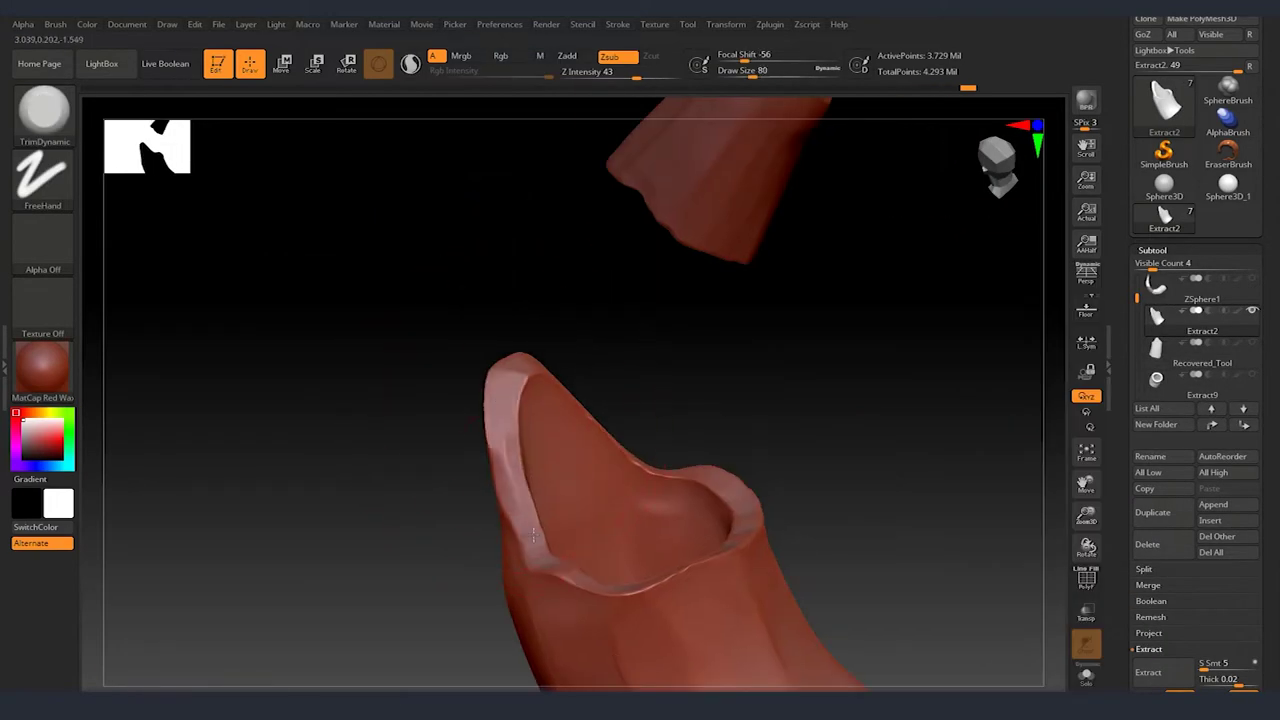
Flatten the armour ring on the curved horn, checking its side and opening.
right_drag(510, 460, 630, 620)
mouse_move(619, 412)
right_down()
mouse_move(694, 277)
mouse_move(609, 434)
mouse_move(690, 372)
right_up()
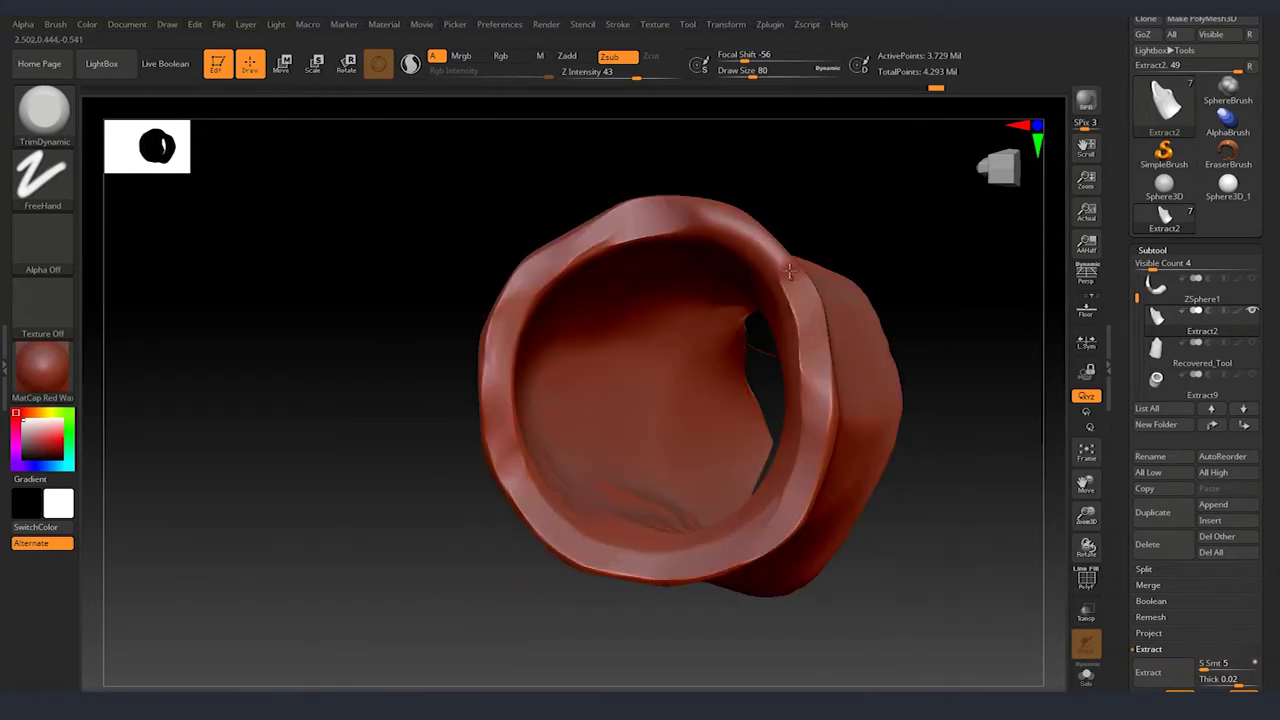
mouse_move(742, 446)
right_down()
mouse_move(614, 434)
mouse_move(557, 509)
mouse_move(677, 498)
right_up()
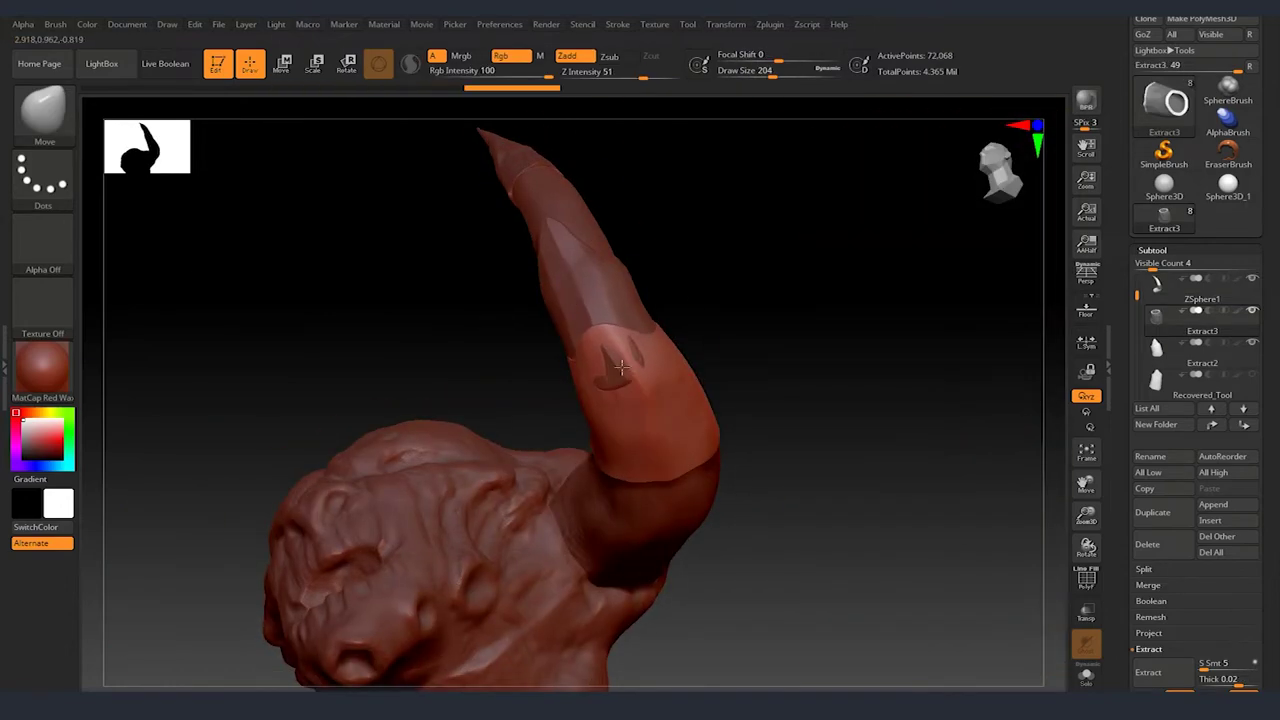
mouse_move(621, 368)
right_down()
mouse_move(686, 266)
mouse_move(609, 357)
mouse_move(621, 405)
right_up()
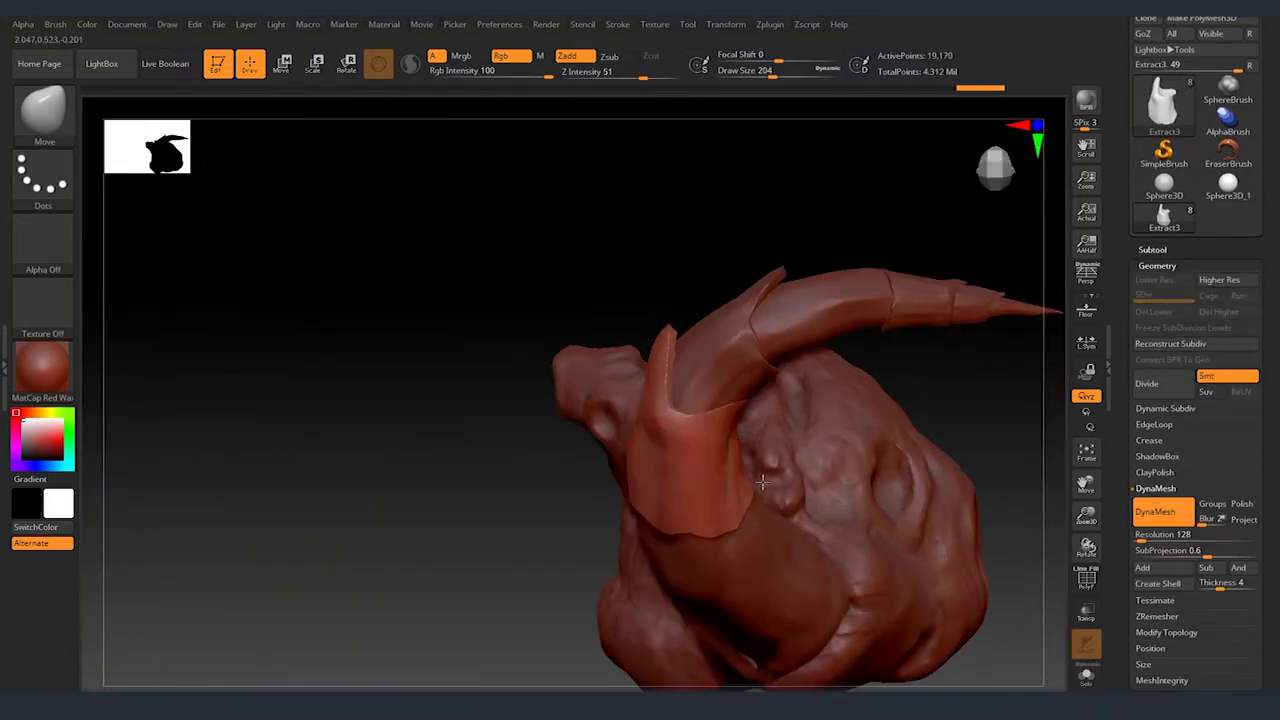
mouse_move(763, 499)
right_down()
mouse_move(838, 427)
mouse_move(727, 469)
right_up()
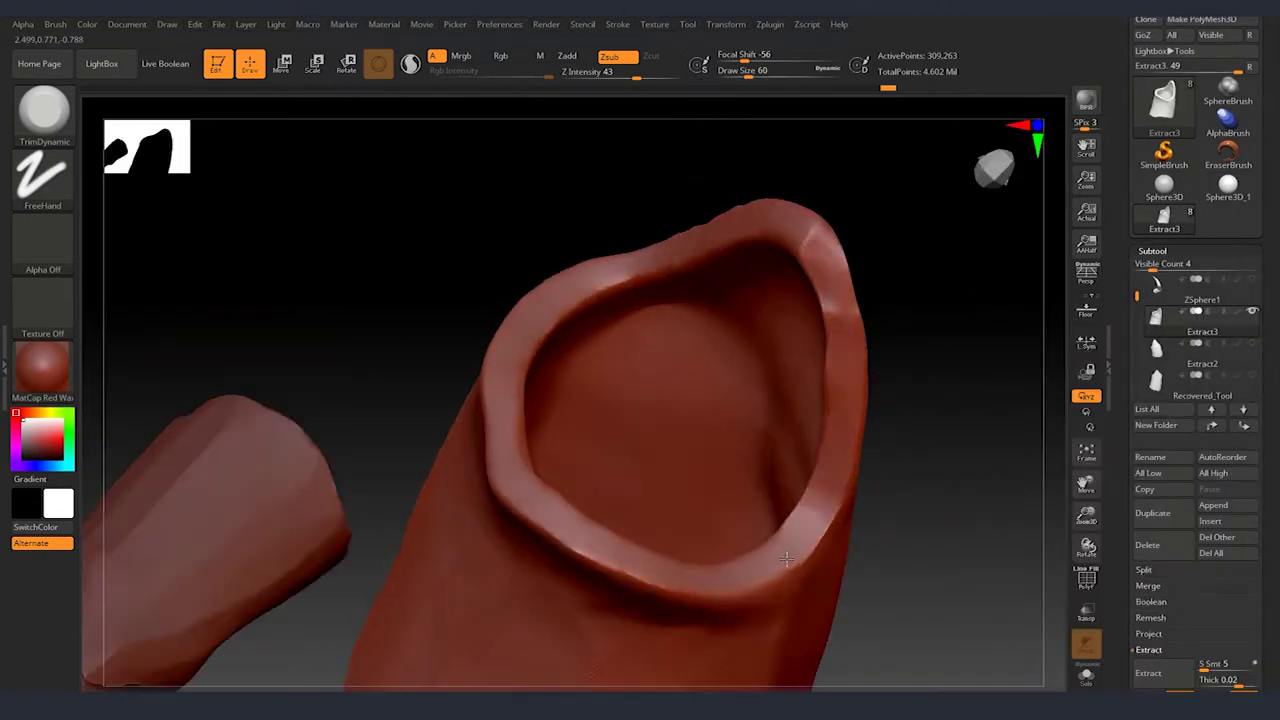
mouse_move(786, 404)
right_down()
mouse_move(680, 343)
mouse_move(714, 400)
mouse_move(634, 372)
mouse_move(740, 348)
right_up()
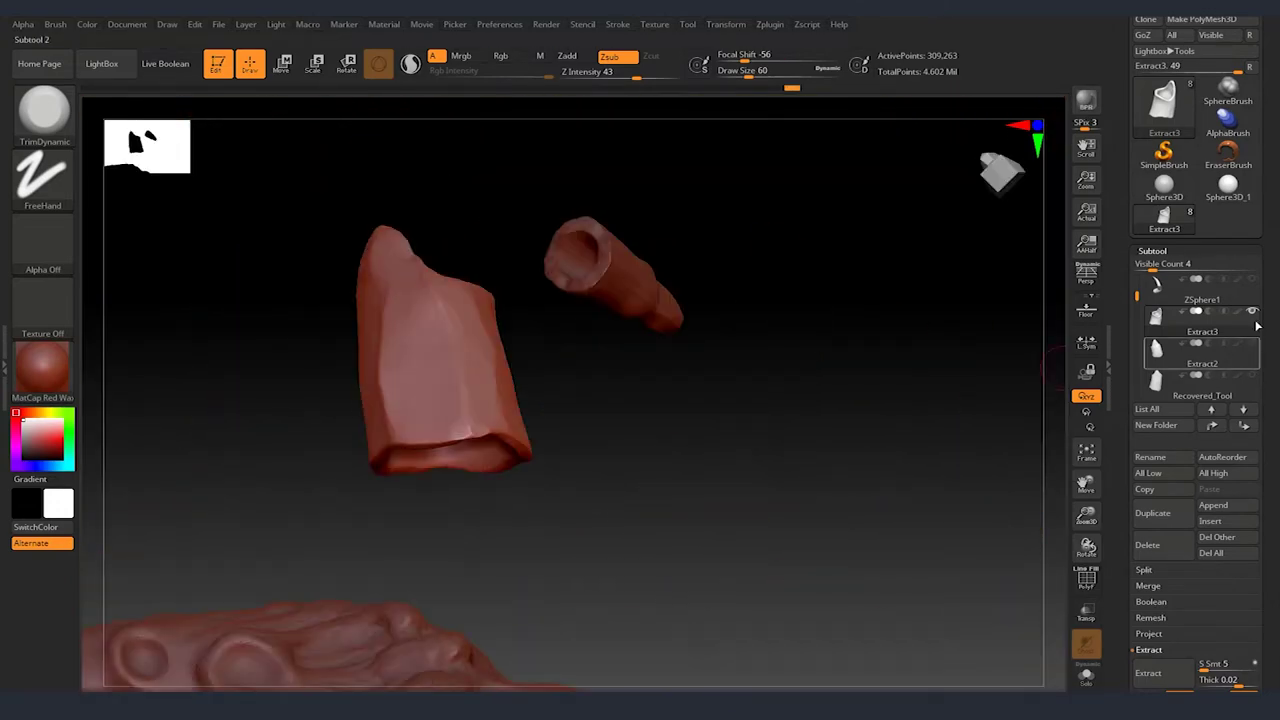
Make the ZSphere1 horn subtool active and switch to the TrimDynamic brush again.
click(1250, 387)
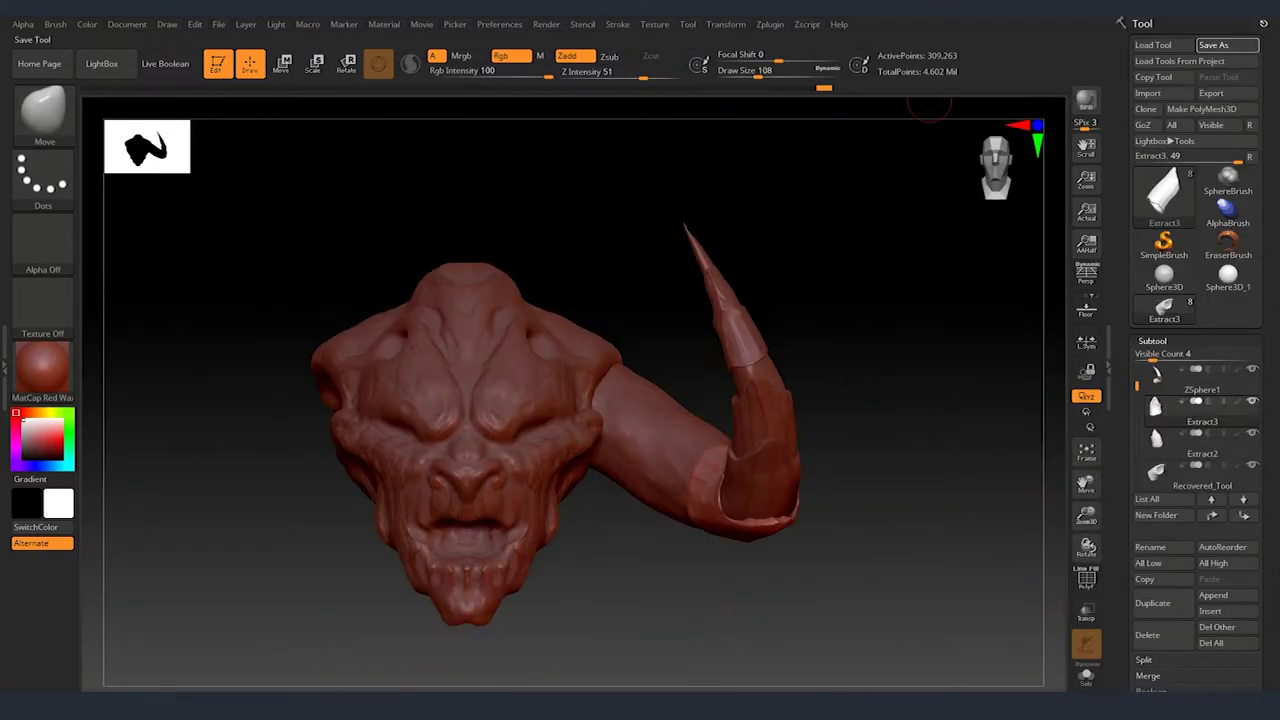
drag(881, 510, 640, 560)
alt+click(624, 580)
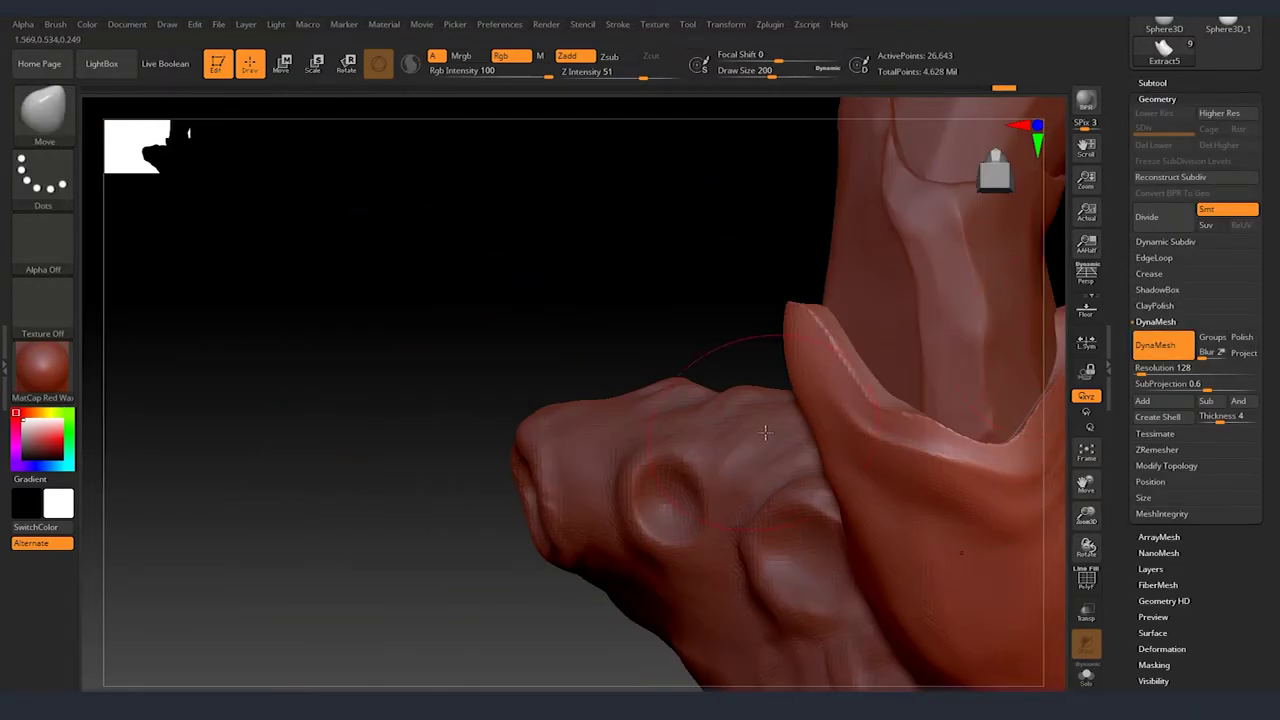
key(b)
key(t)
key(d)
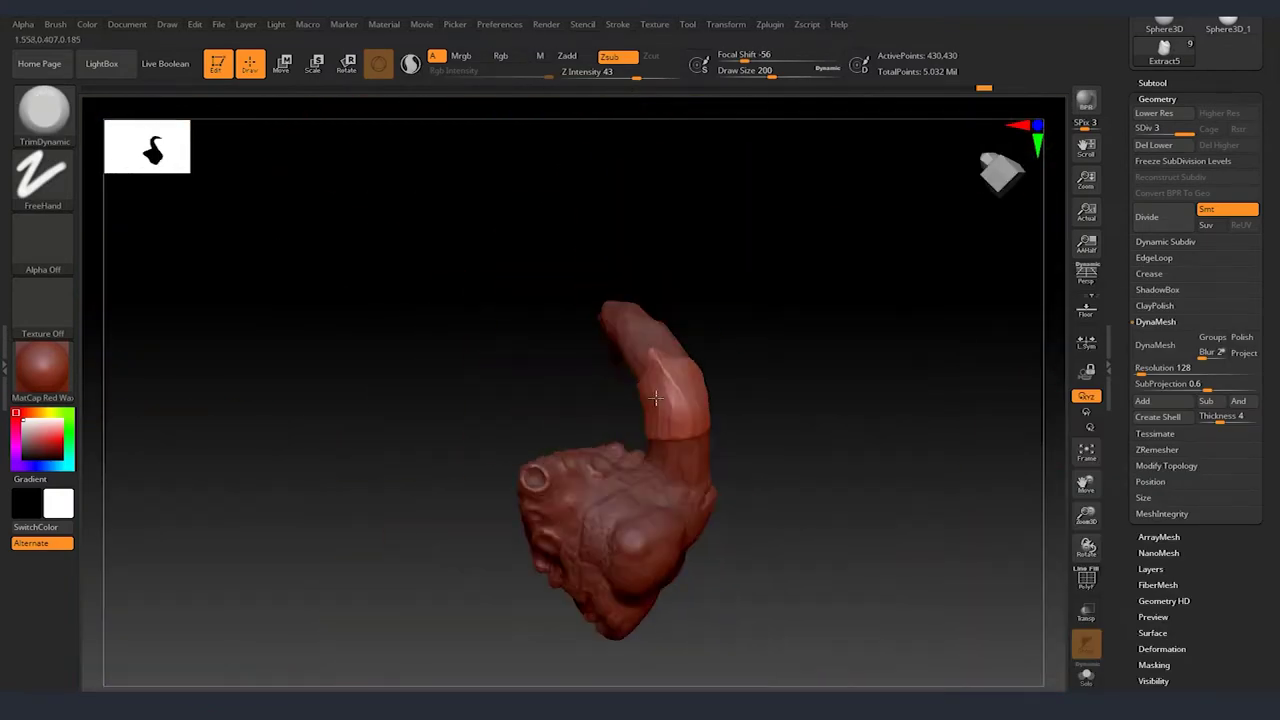
alt+click(640, 517)
Mask a band around the horn and extract it as armour ring Extract6.
key(ctrl)
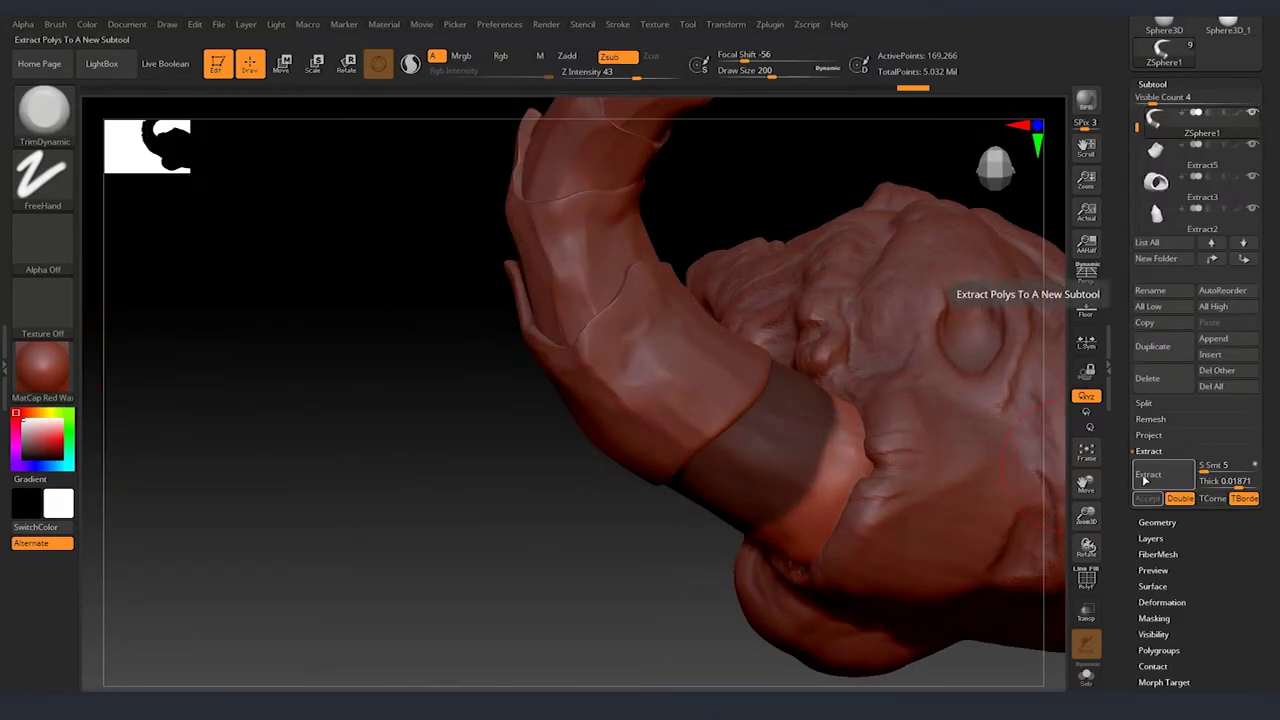
click(1148, 506)
click(1148, 530)
mouse_move(846, 301)
mouse_down()
mouse_move(539, 502)
mouse_move(625, 510)
mouse_move(531, 430)
mouse_up()
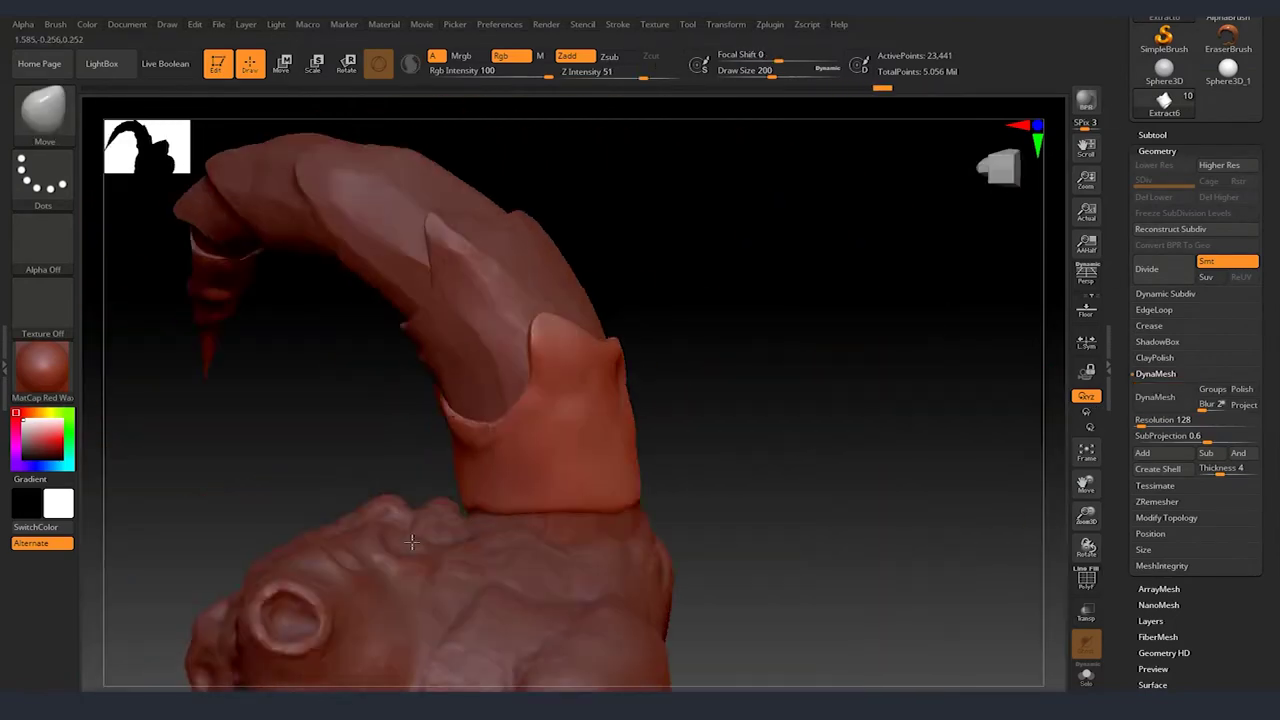
Shape a smooth cone spike on the forehead from a DynaMeshed sphere subtool.
drag(384, 323, 637, 288)
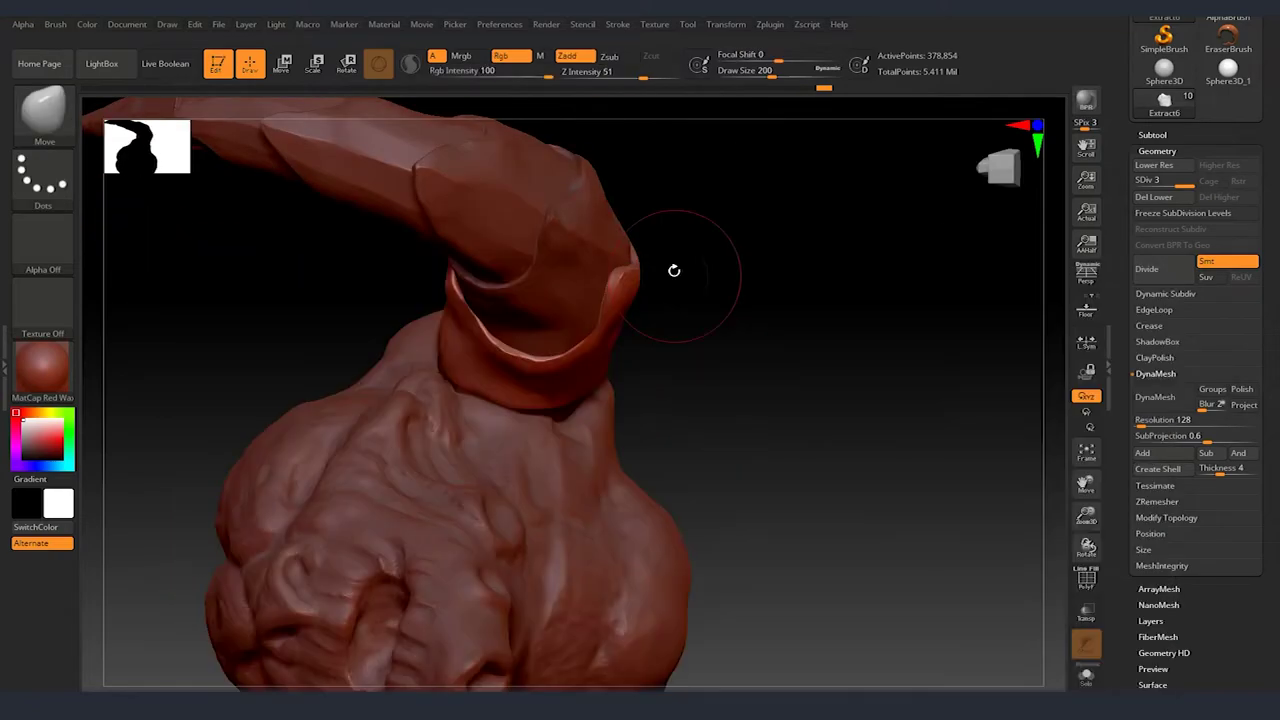
mouse_move(674, 269)
mouse_down()
mouse_move(731, 266)
mouse_move(1155, 143)
mouse_up()
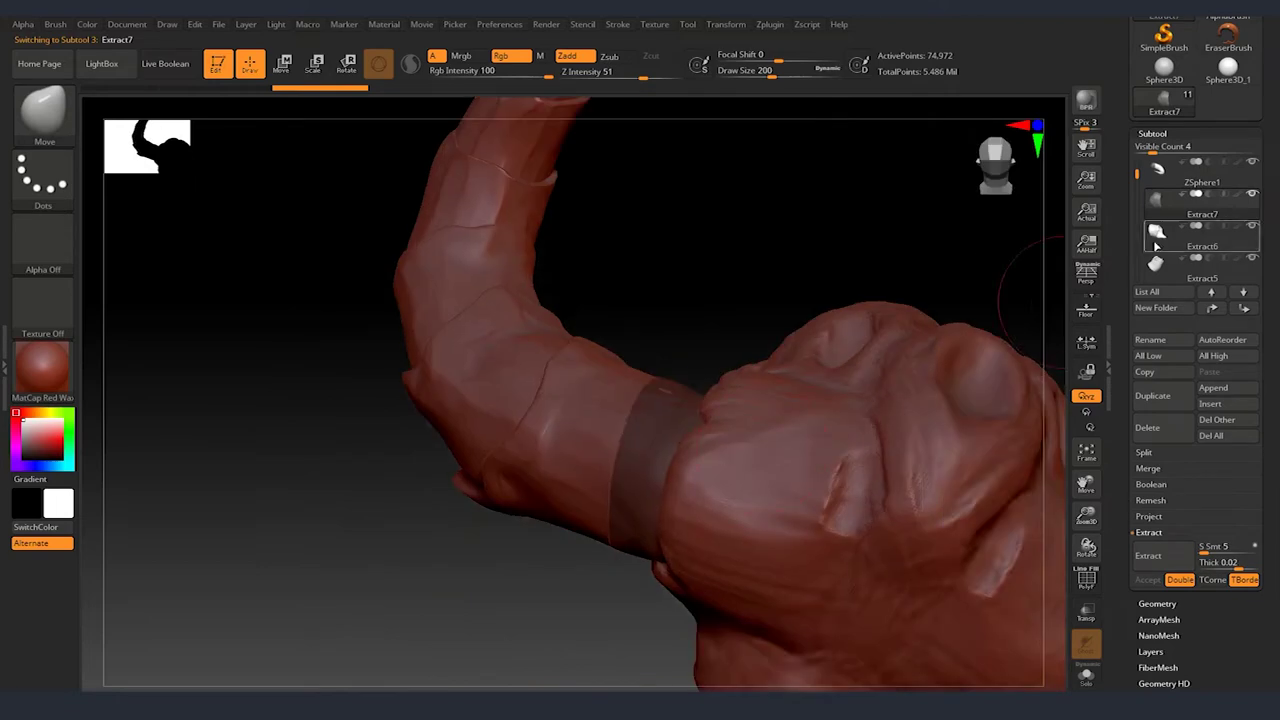
drag(700, 420, 744, 436)
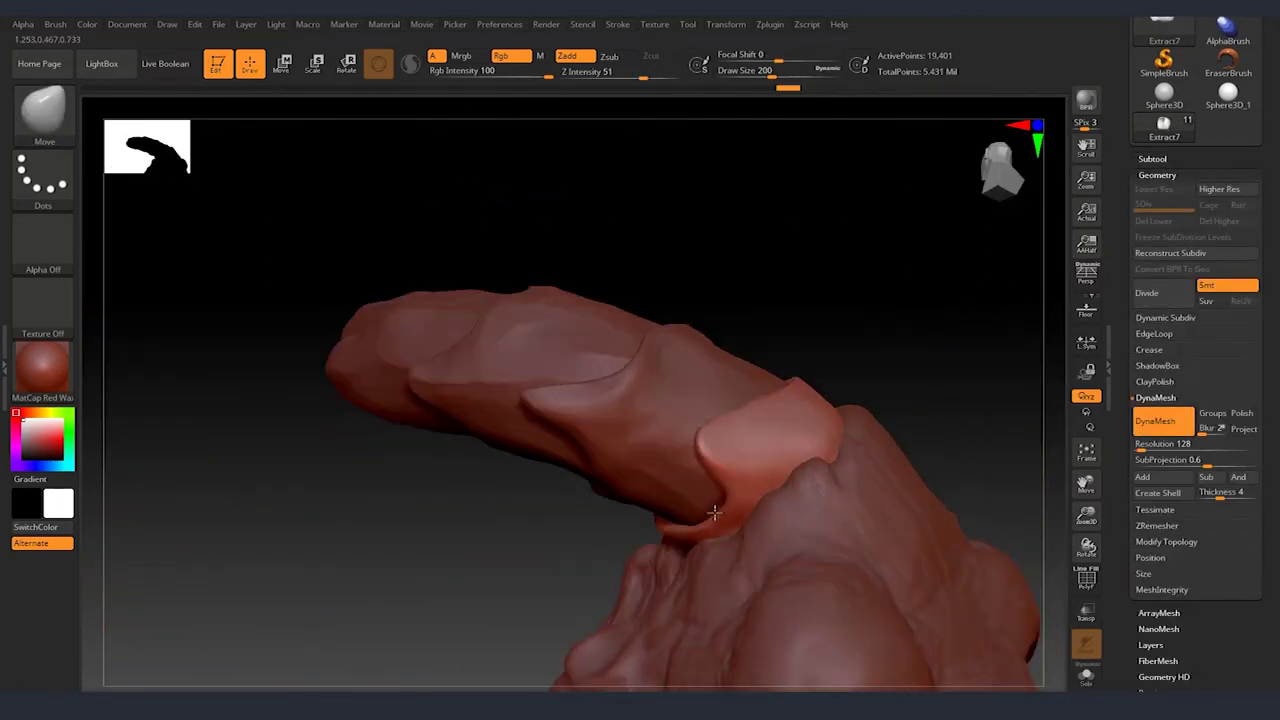
drag(700, 512, 670, 461)
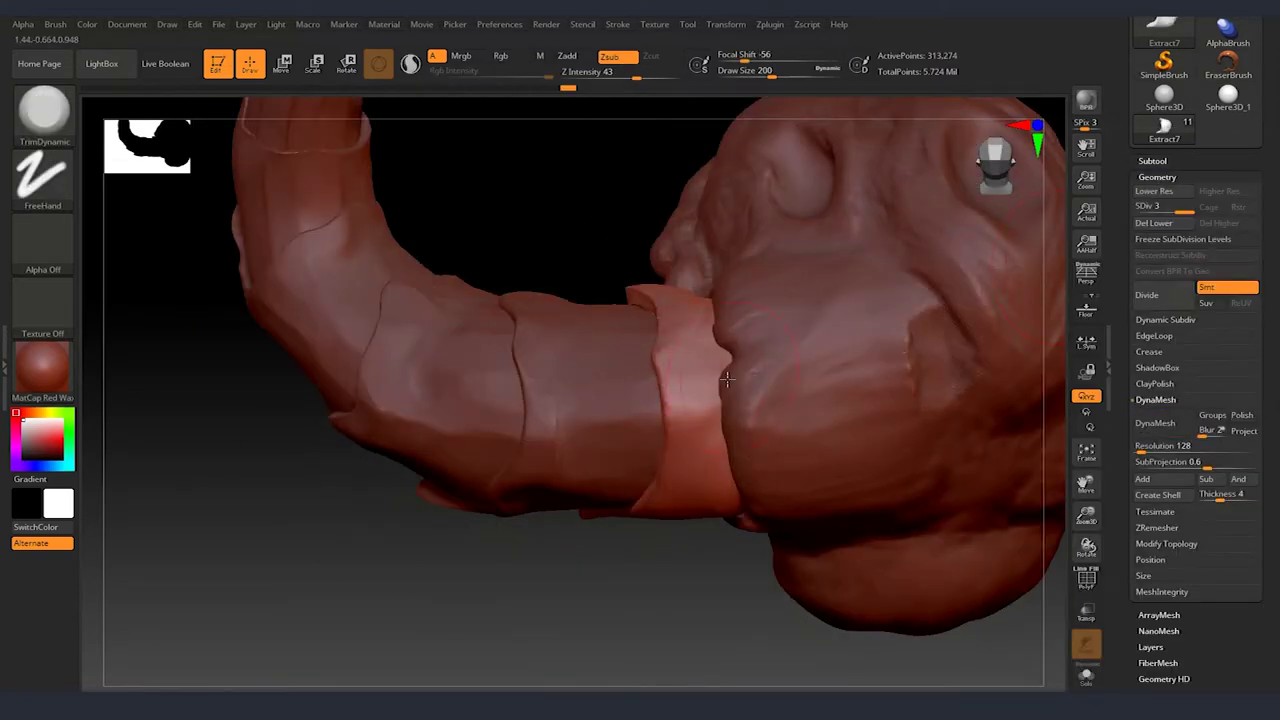
drag(720, 357, 755, 492)
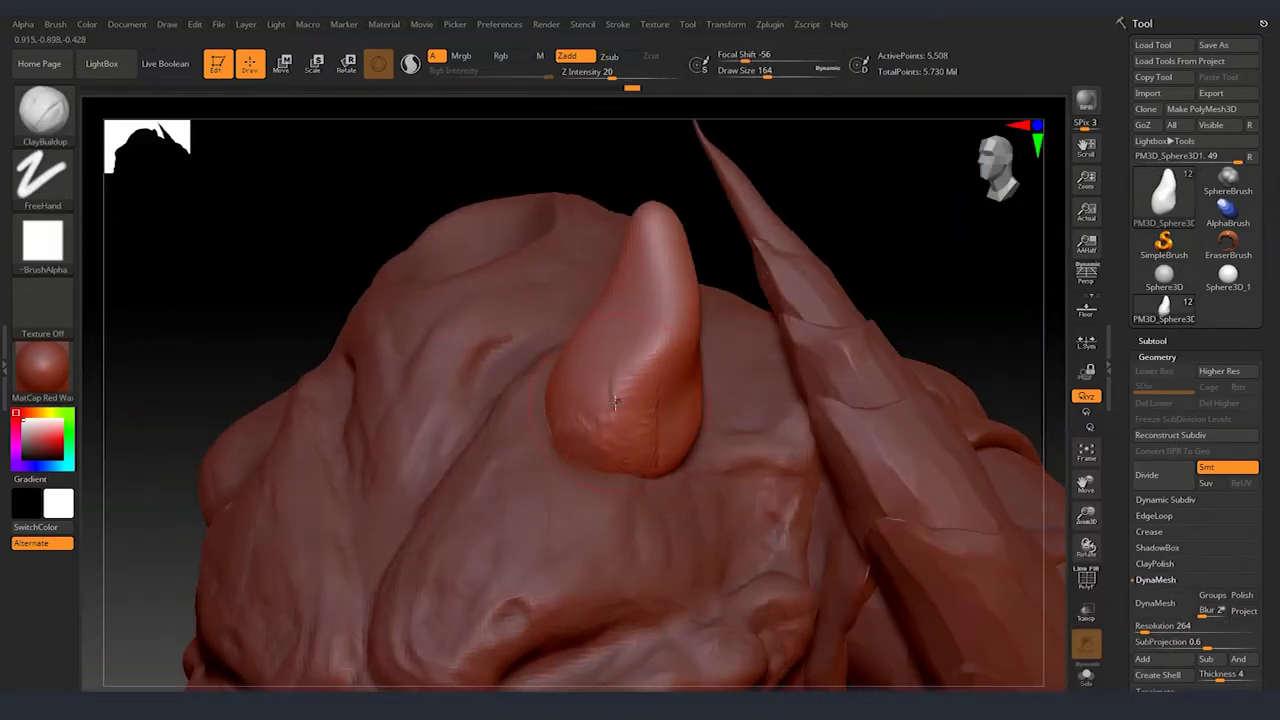
mouse_move(662, 396)
right_down()
mouse_move(634, 386)
mouse_move(605, 476)
mouse_move(689, 401)
mouse_move(623, 457)
mouse_move(682, 340)
mouse_move(623, 343)
right_up()
Duplicate the spike as PM3D_Sphere3D3 and PM3D_Sphere3D4, moving one copy beneath the chin.
key(f)
click(1152, 340)
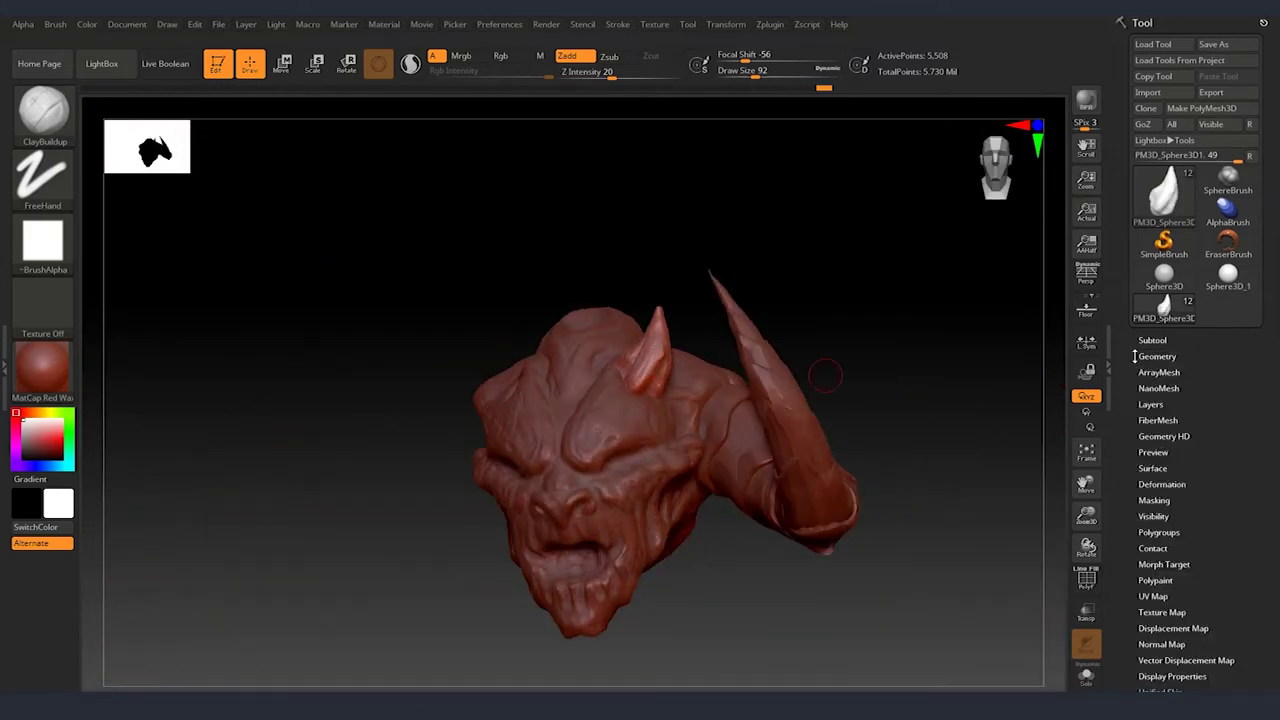
key(w)
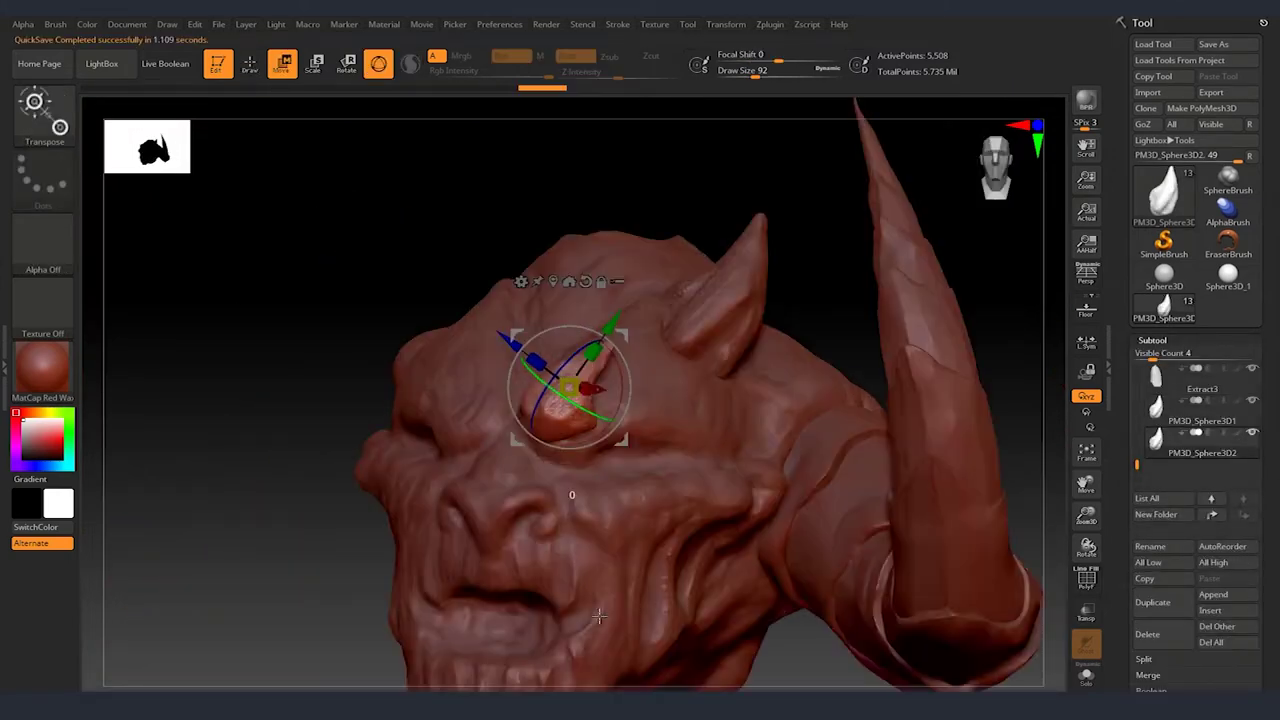
mouse_move(598, 616)
right_down()
mouse_move(712, 340)
mouse_move(586, 443)
mouse_move(651, 357)
mouse_move(745, 532)
right_up()
key(q)
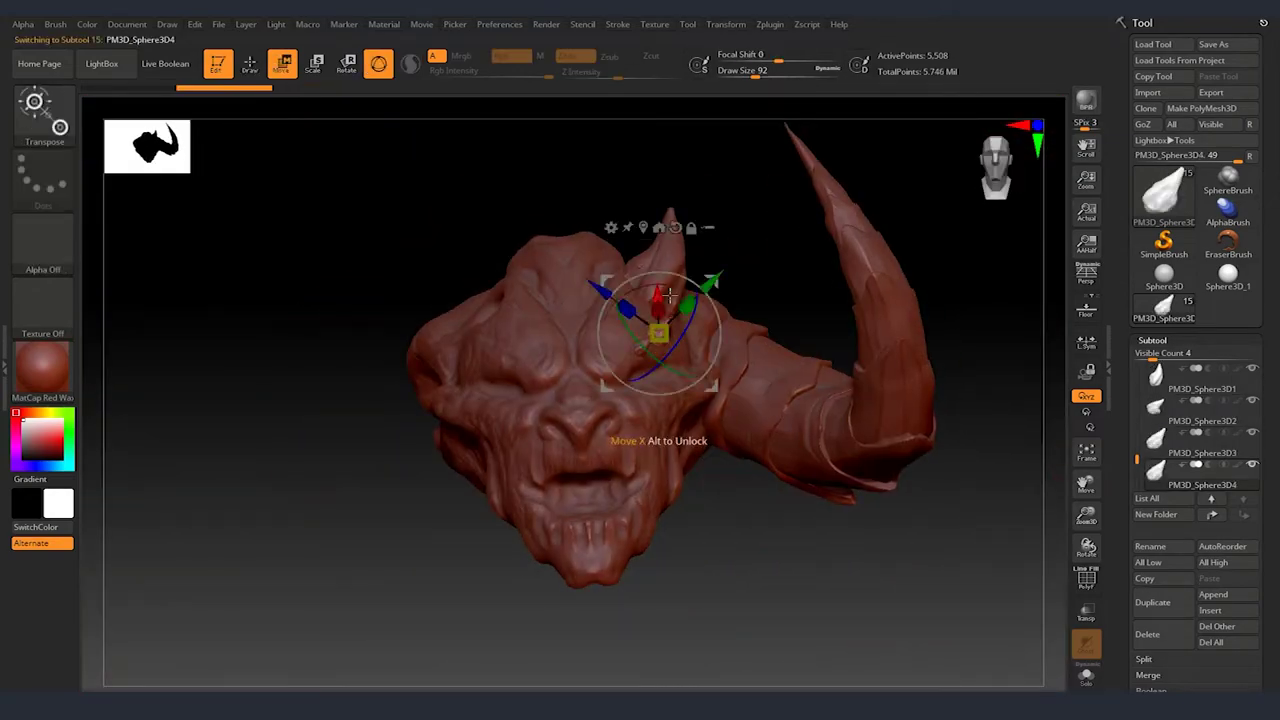
right_drag(632, 505, 797, 467)
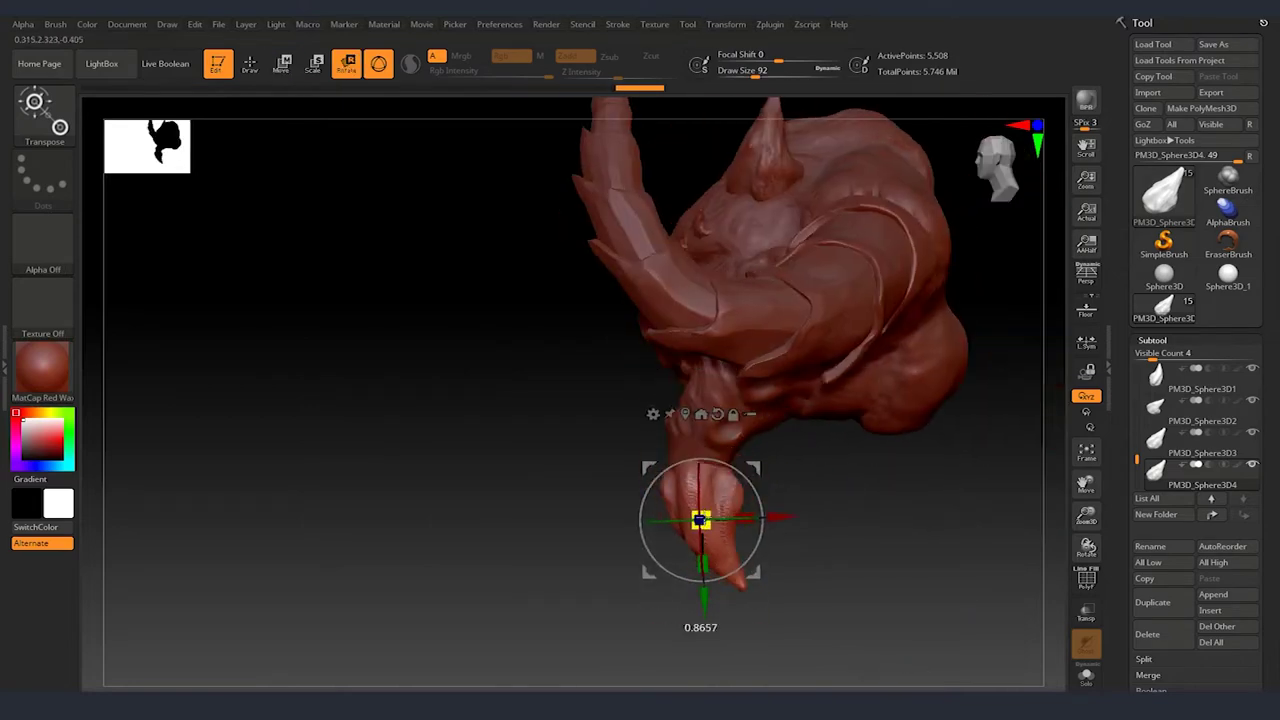
right_drag(701, 519, 787, 480)
key(w)
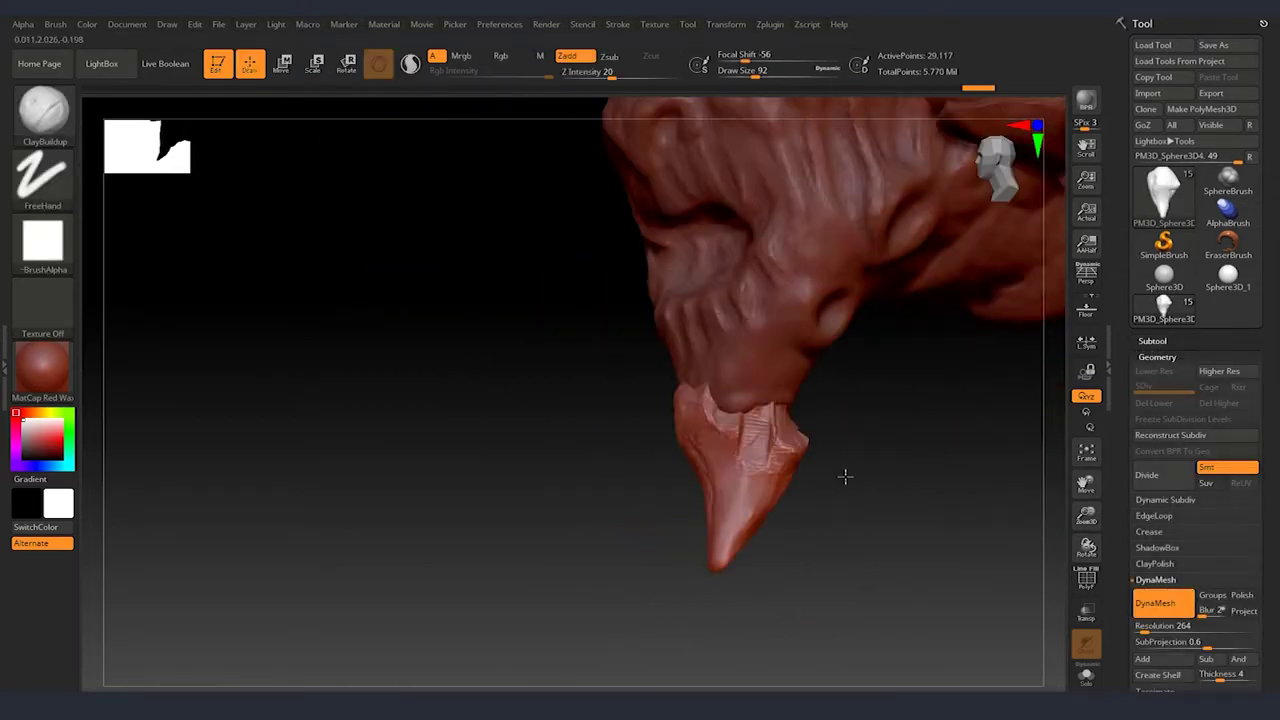
Sculpt ridges into the chin spike hanging below the jaw.
right_drag(704, 467, 519, 560)
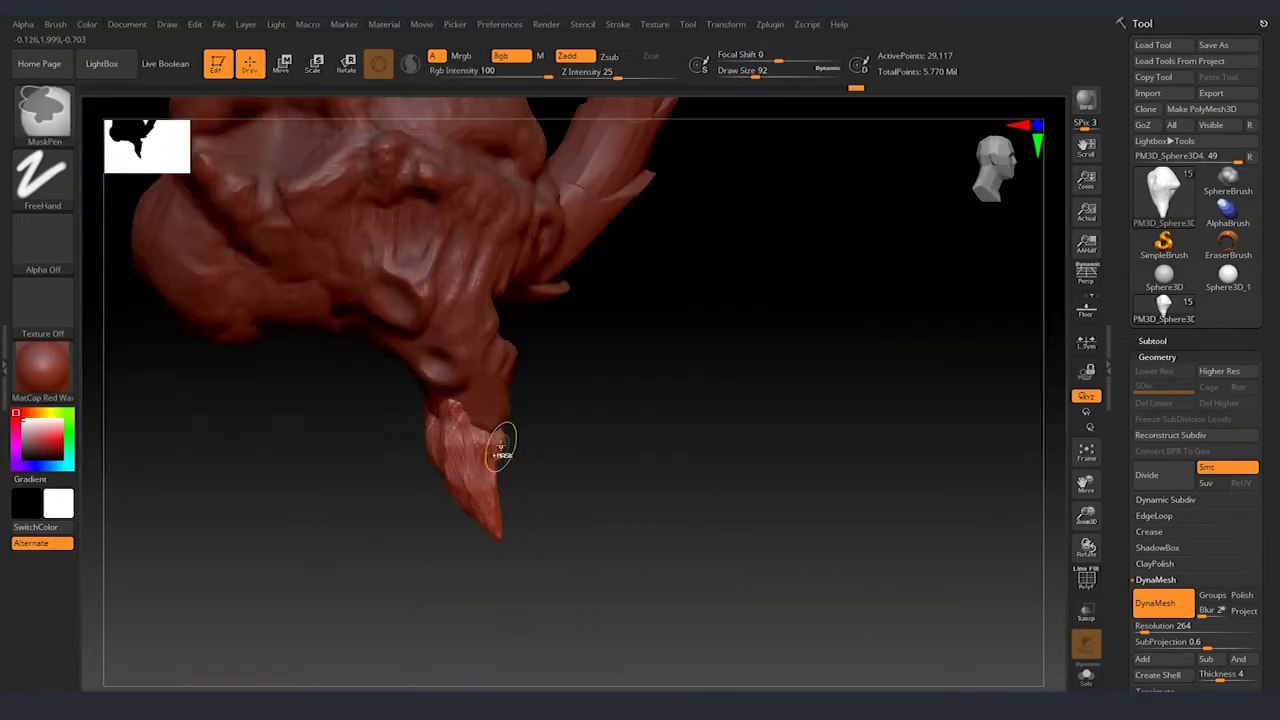
mouse_move(454, 341)
right_down()
mouse_move(500, 440)
mouse_move(490, 354)
right_up()
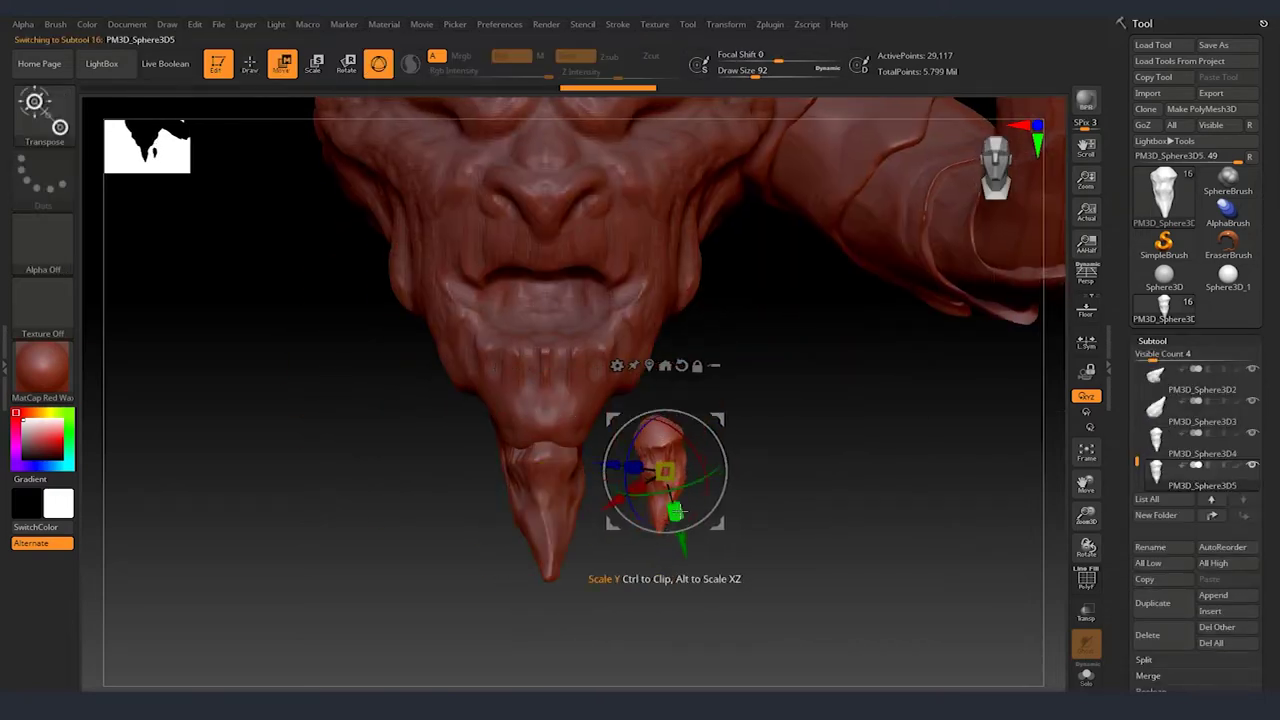
right_drag(678, 513, 700, 500)
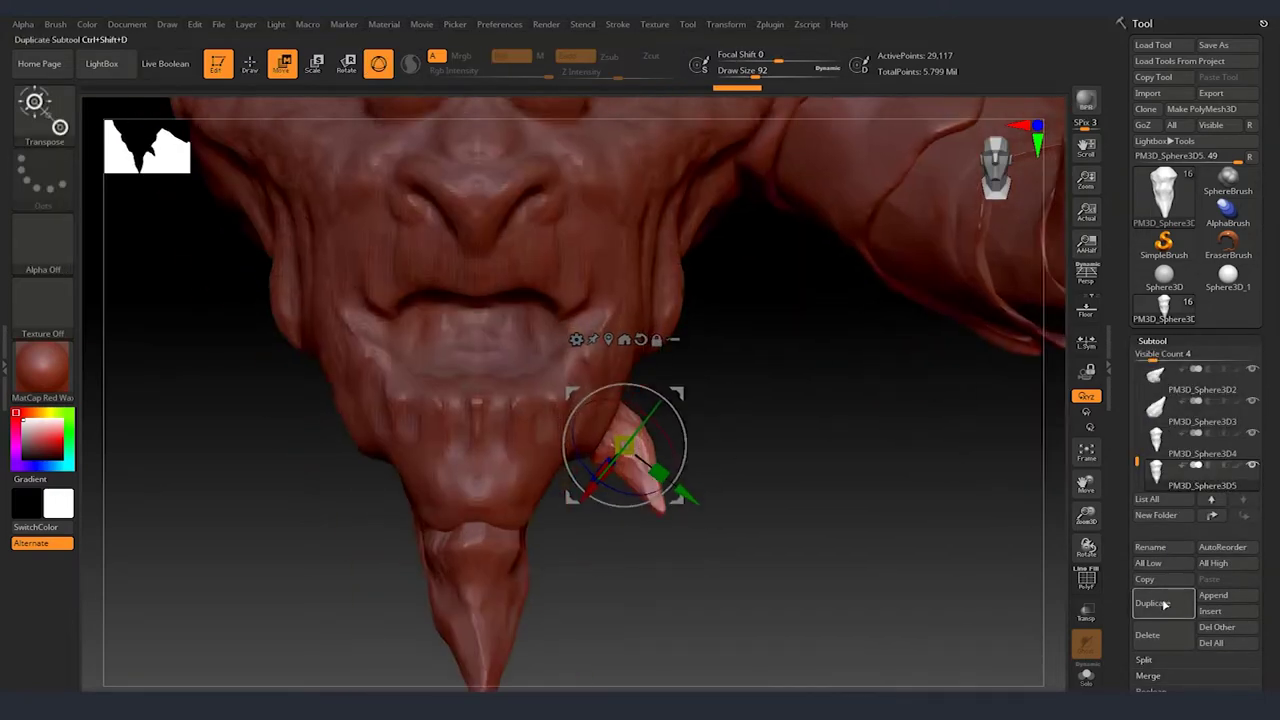
Duplicate the chin spike and tilt the copy toward the mouth as a fang.
click(1165, 604)
right_drag(809, 509, 790, 461)
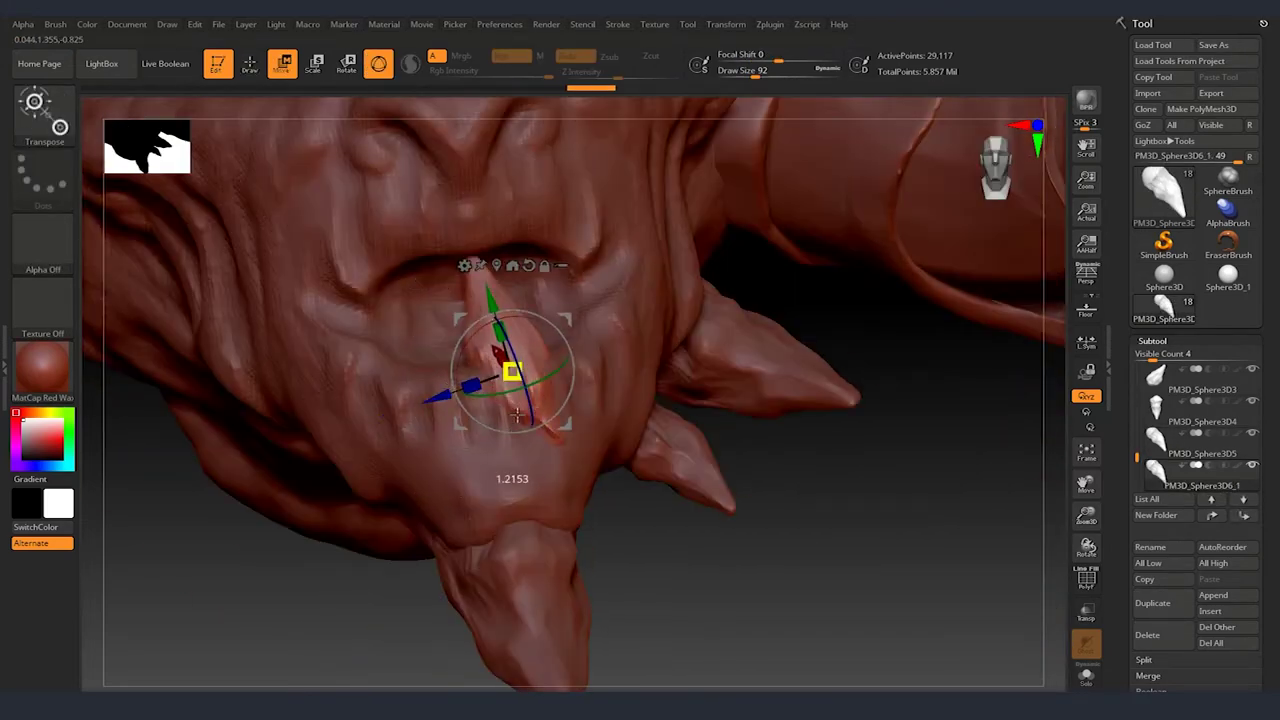
scroll(517, 415, up, 3)
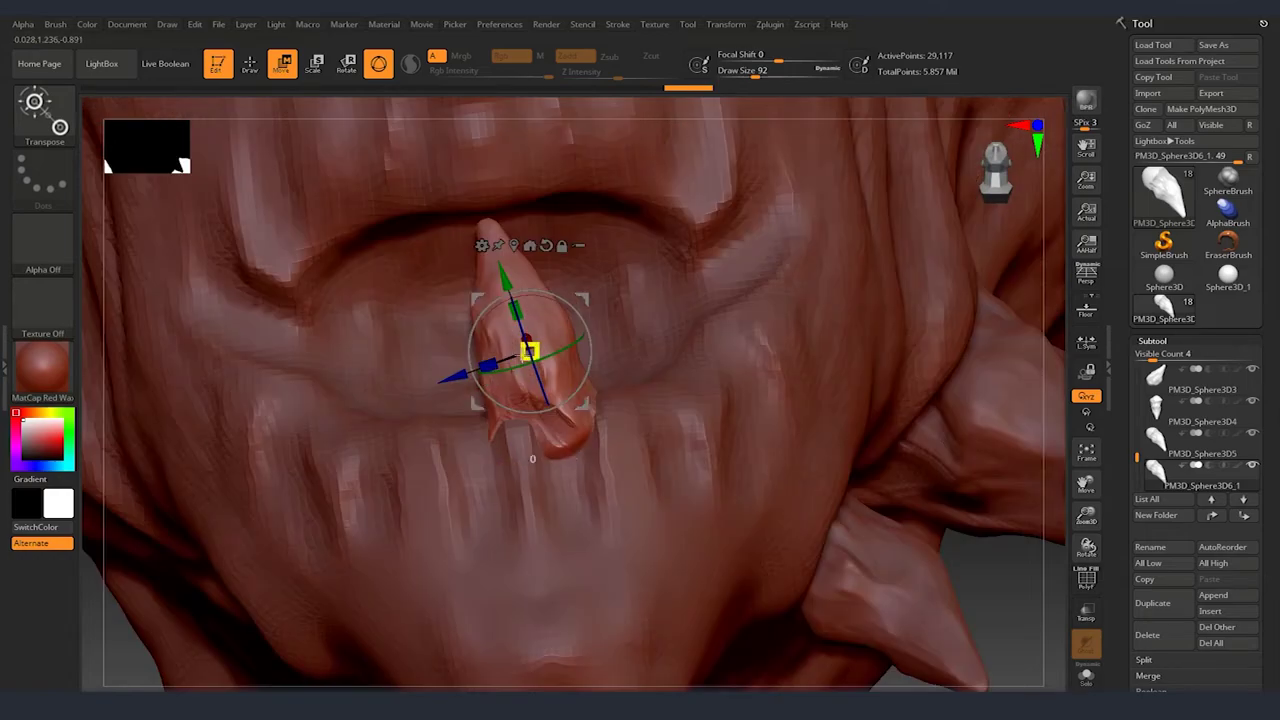
Stretch the fang into a narrower point with the Move brush and remesh it.
right_drag(512, 328, 514, 360)
key(q)
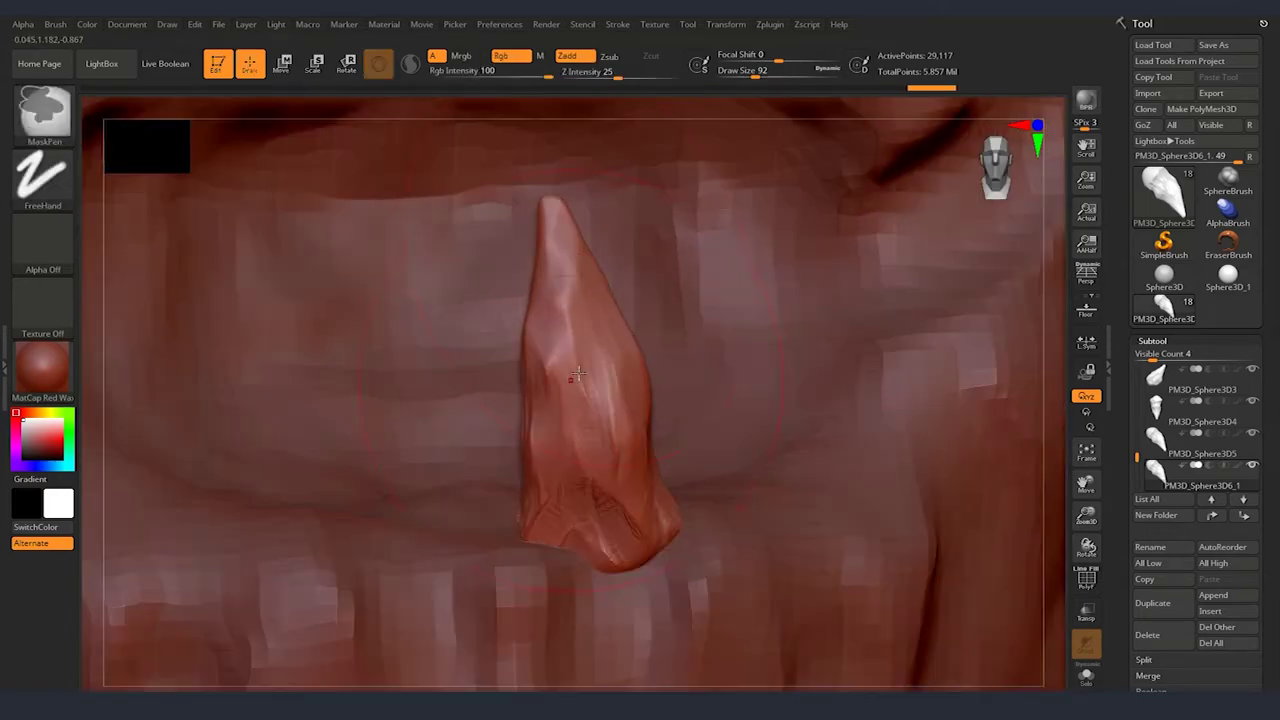
key(b)
key(m)
key(v)
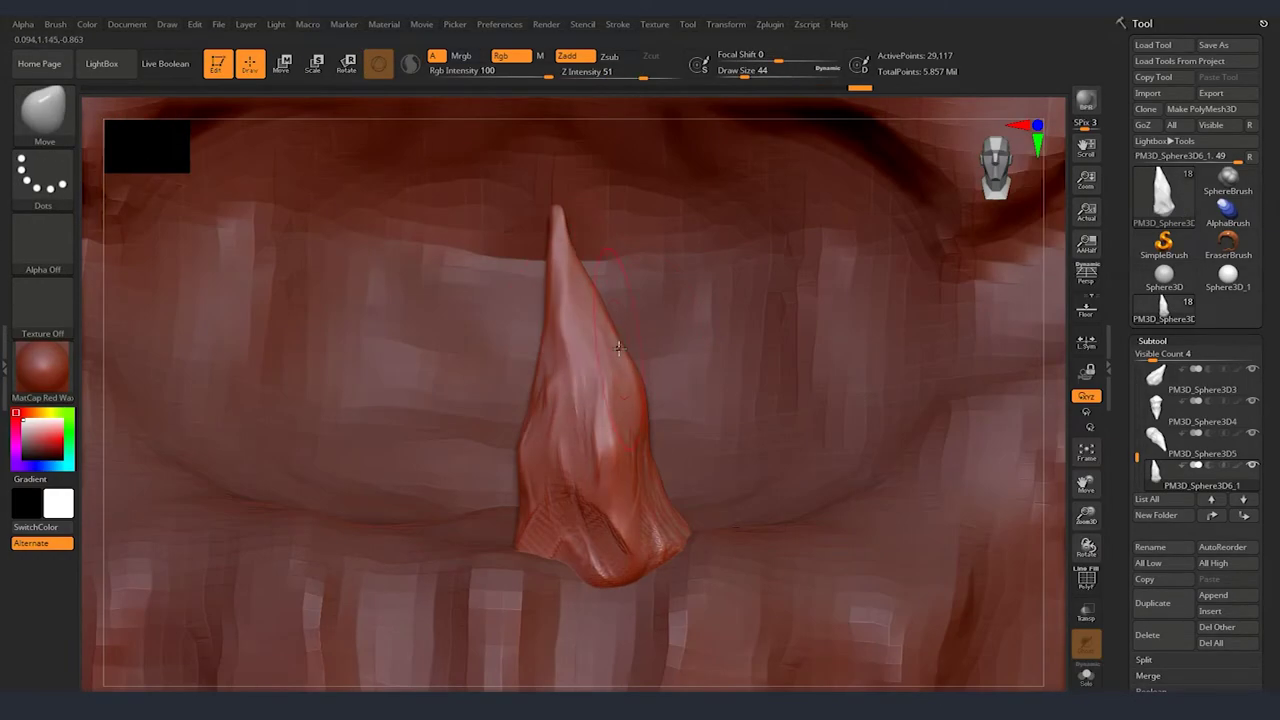
mouse_move(573, 298)
right_down()
mouse_move(607, 348)
mouse_move(563, 509)
right_up()
key(bracketleft)
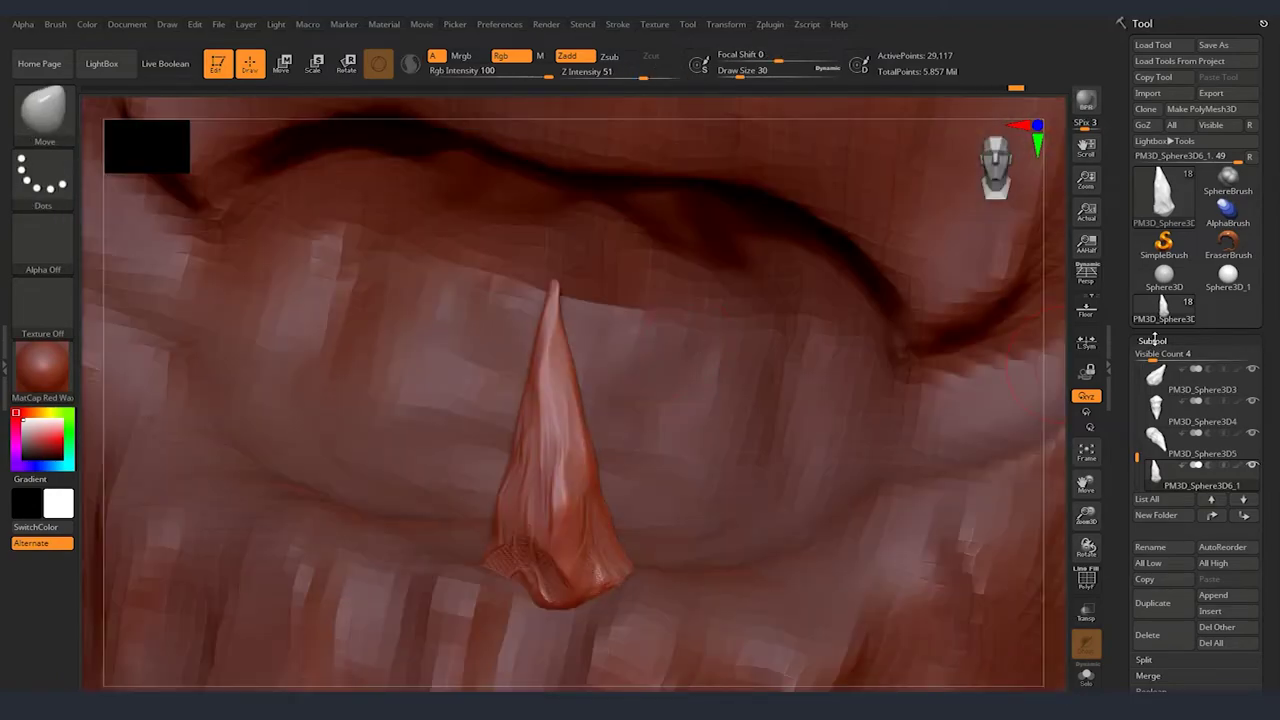
click(1152, 340)
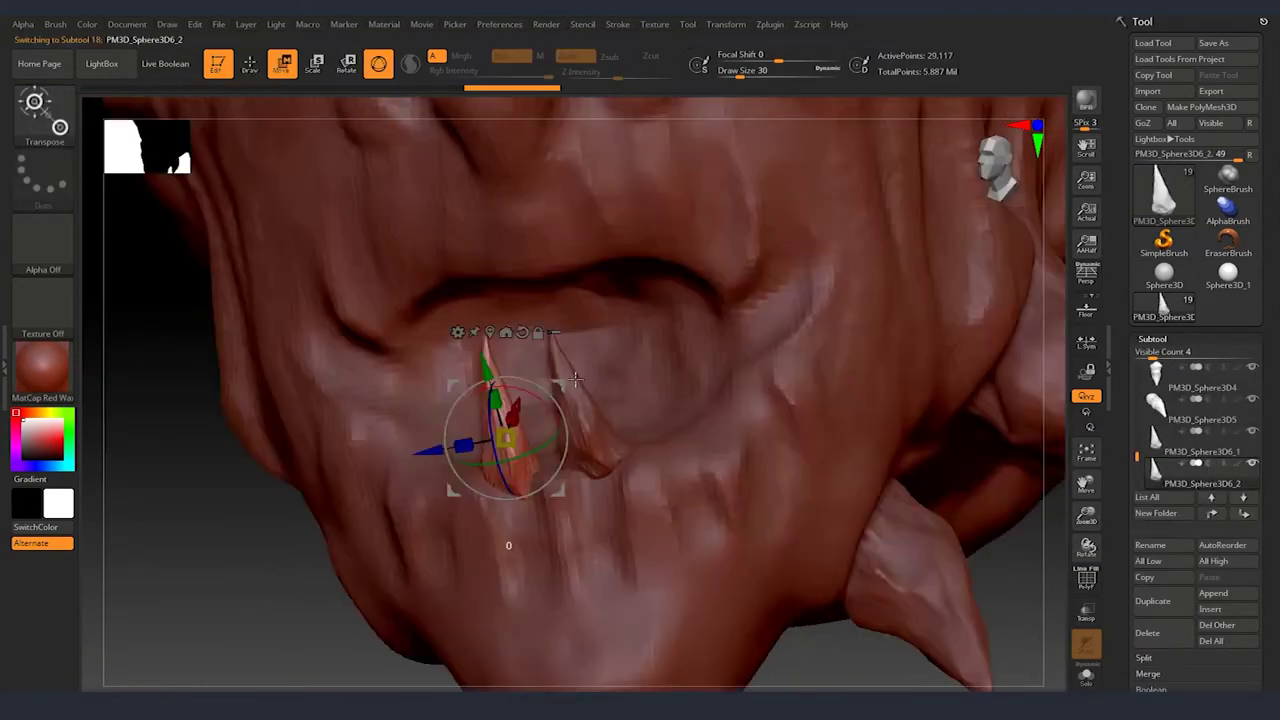
Duplicate fangs along the lower jaw through PM3D_Sphere3D6_6 to fill the bottom teeth row.
mouse_move(575, 378)
right_down()
mouse_move(528, 340)
mouse_move(600, 400)
right_up()
key(q)
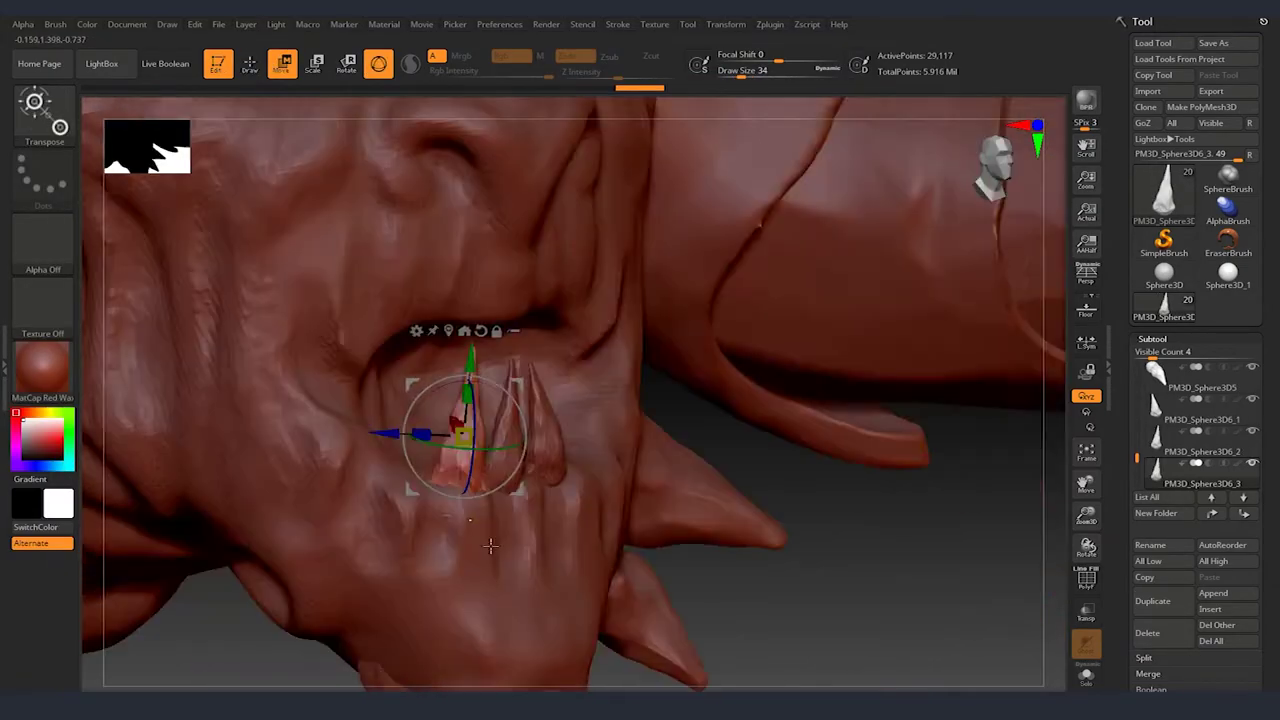
right_drag(467, 357, 476, 432)
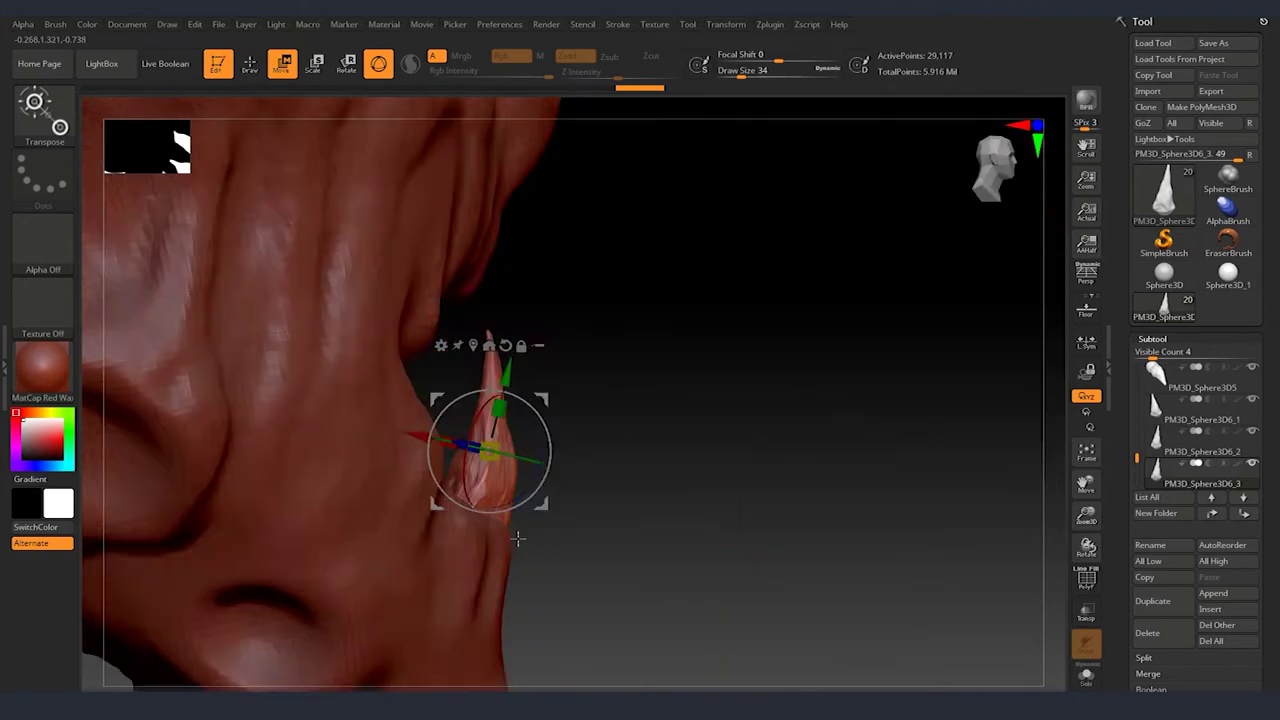
ctrl+click(476, 432)
right_drag(362, 476, 480, 430)
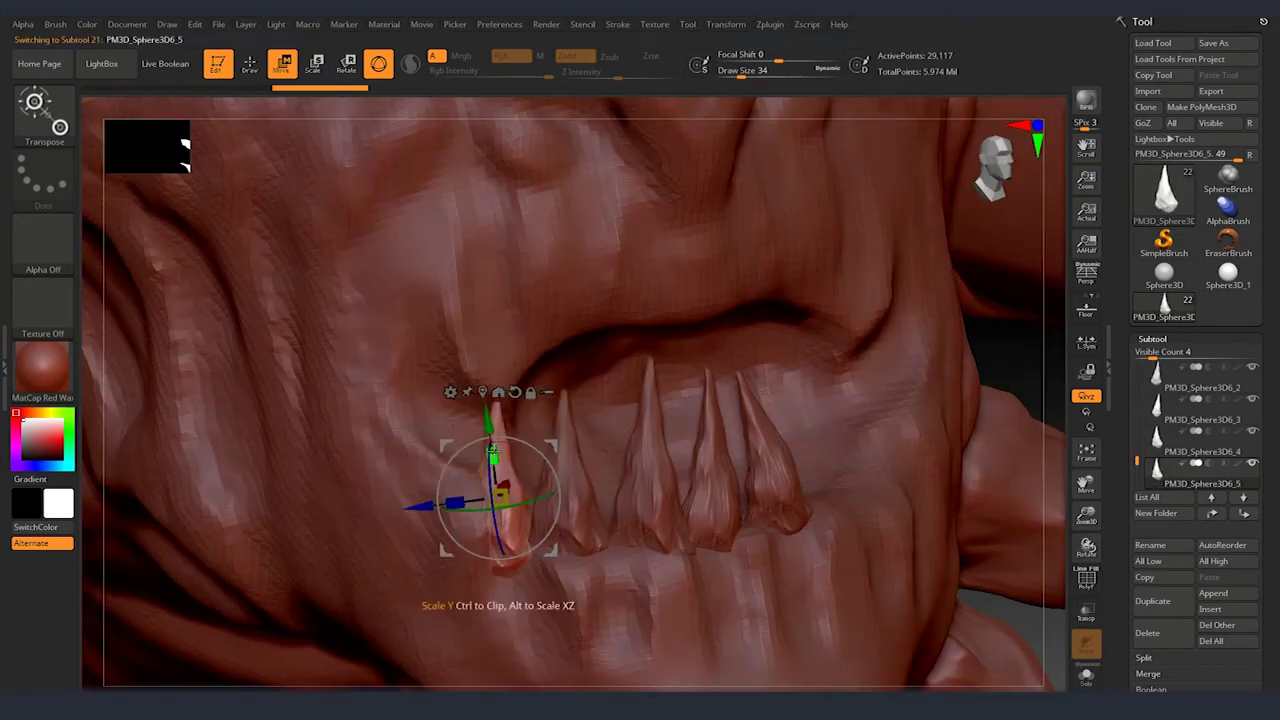
ctrl+click(575, 470)
right_drag(662, 386, 680, 480)
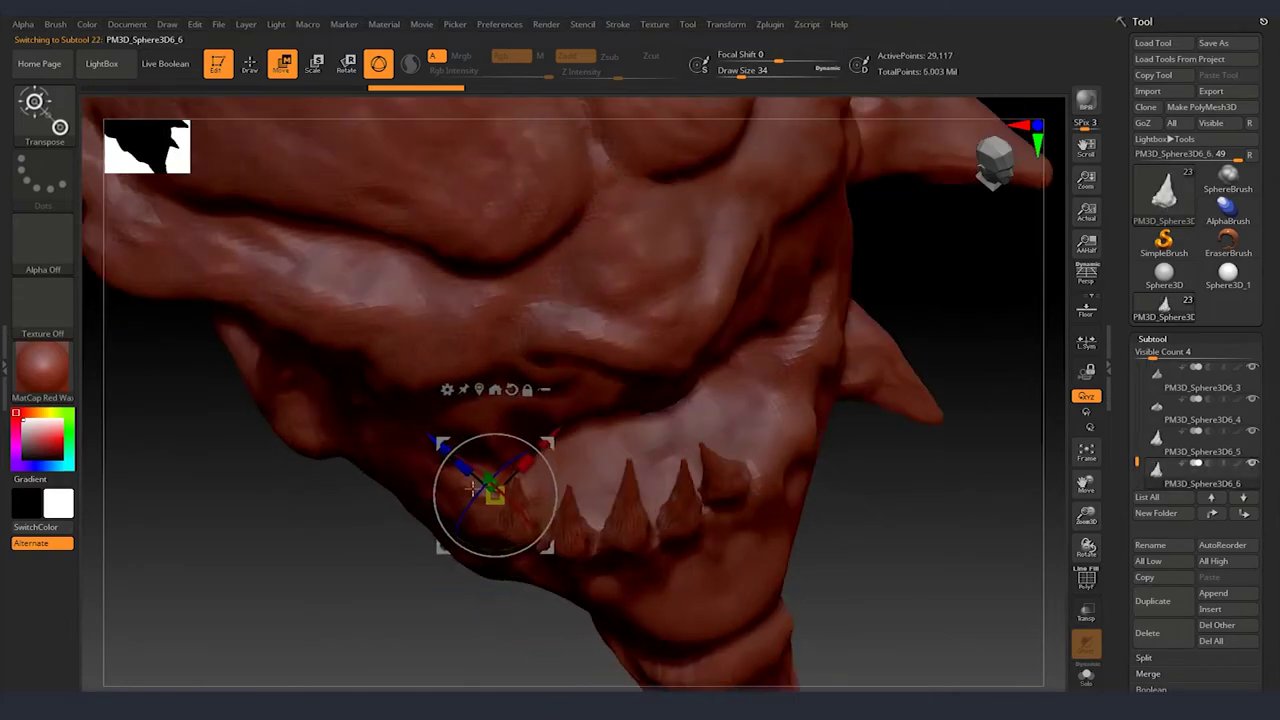
right_drag(474, 488, 794, 400)
key(q)
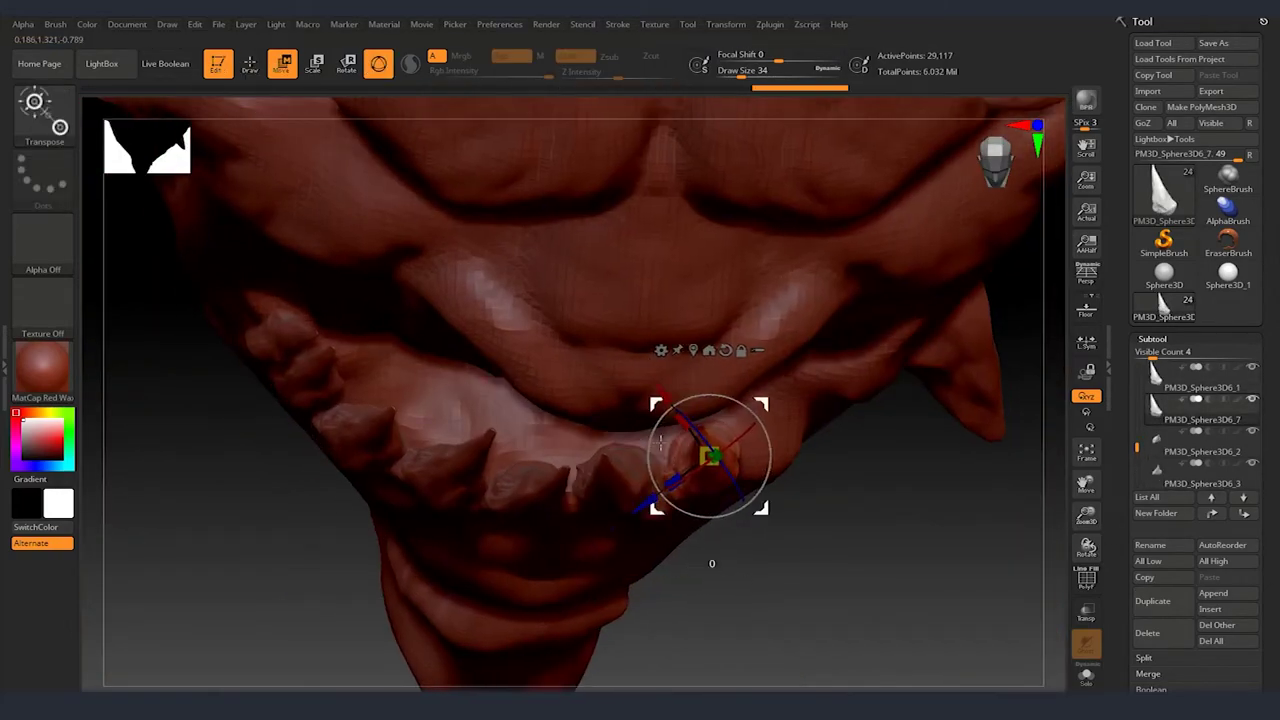
Frame the mouth, then duplicate the first fangs onto the upper jaw, sizing and placing each.
right_drag(661, 443, 715, 333)
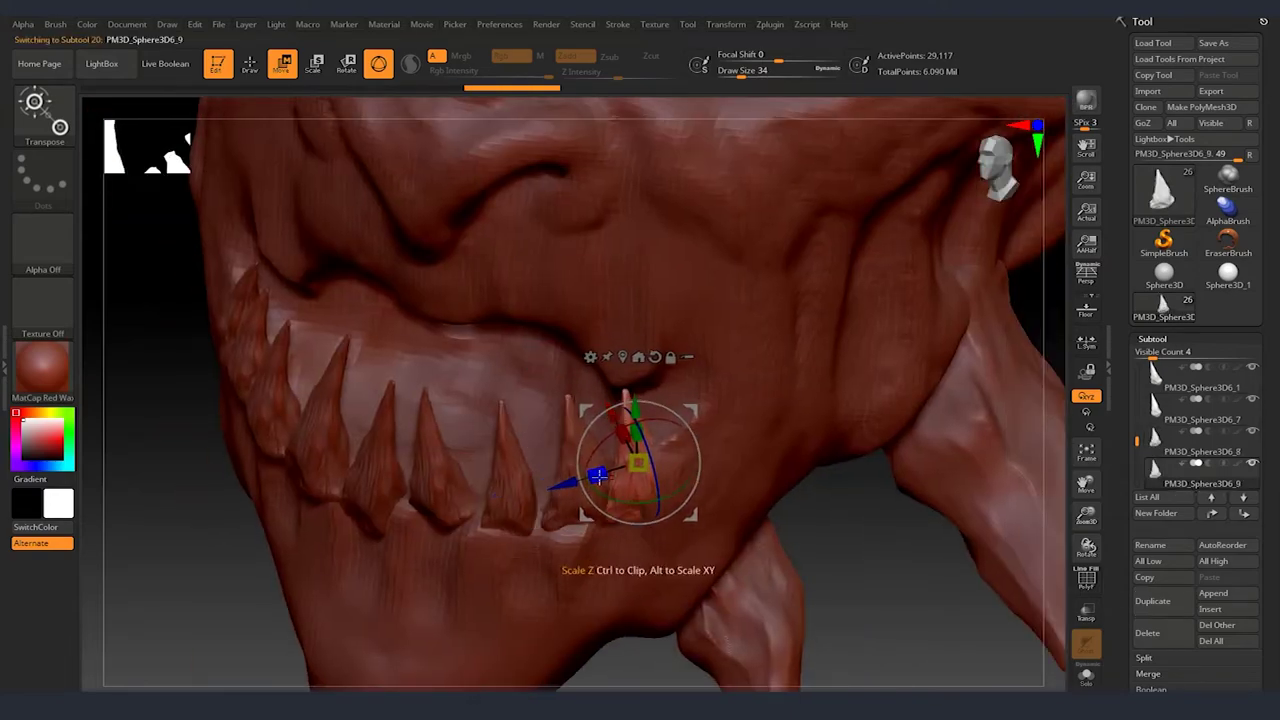
right_drag(597, 476, 604, 557)
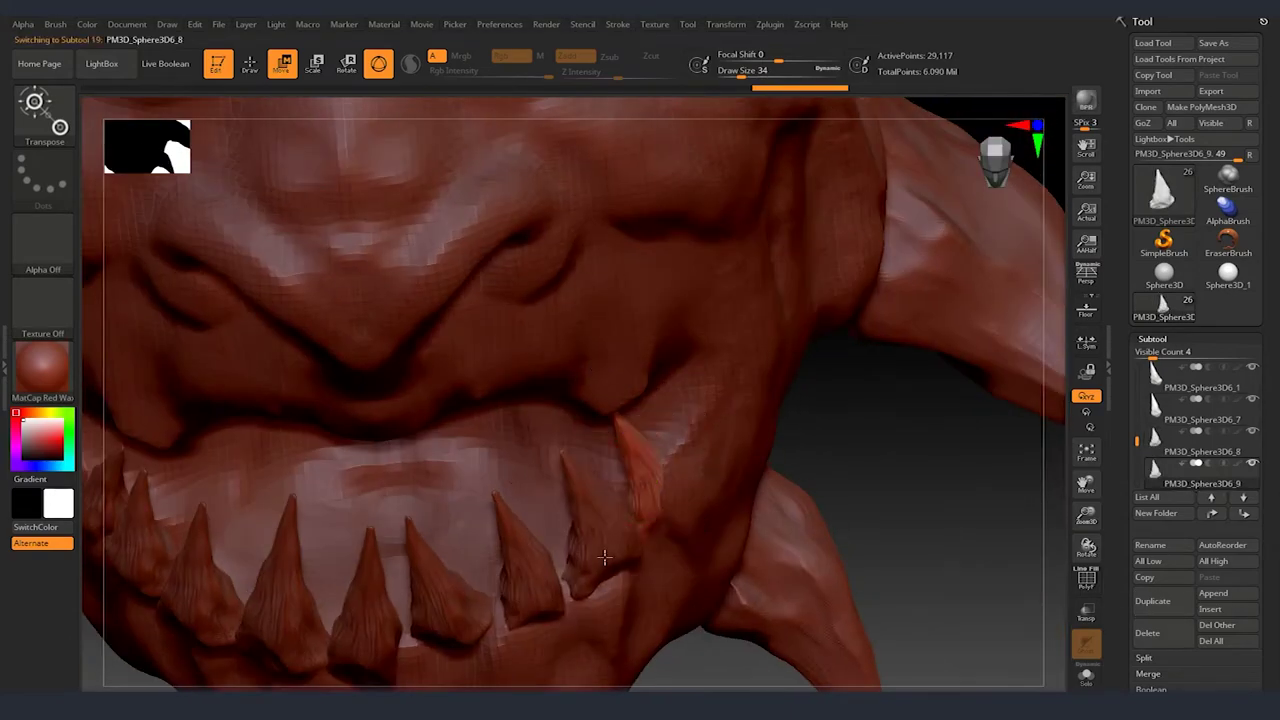
mouse_move(632, 497)
right_down()
mouse_move(663, 531)
mouse_move(808, 517)
right_up()
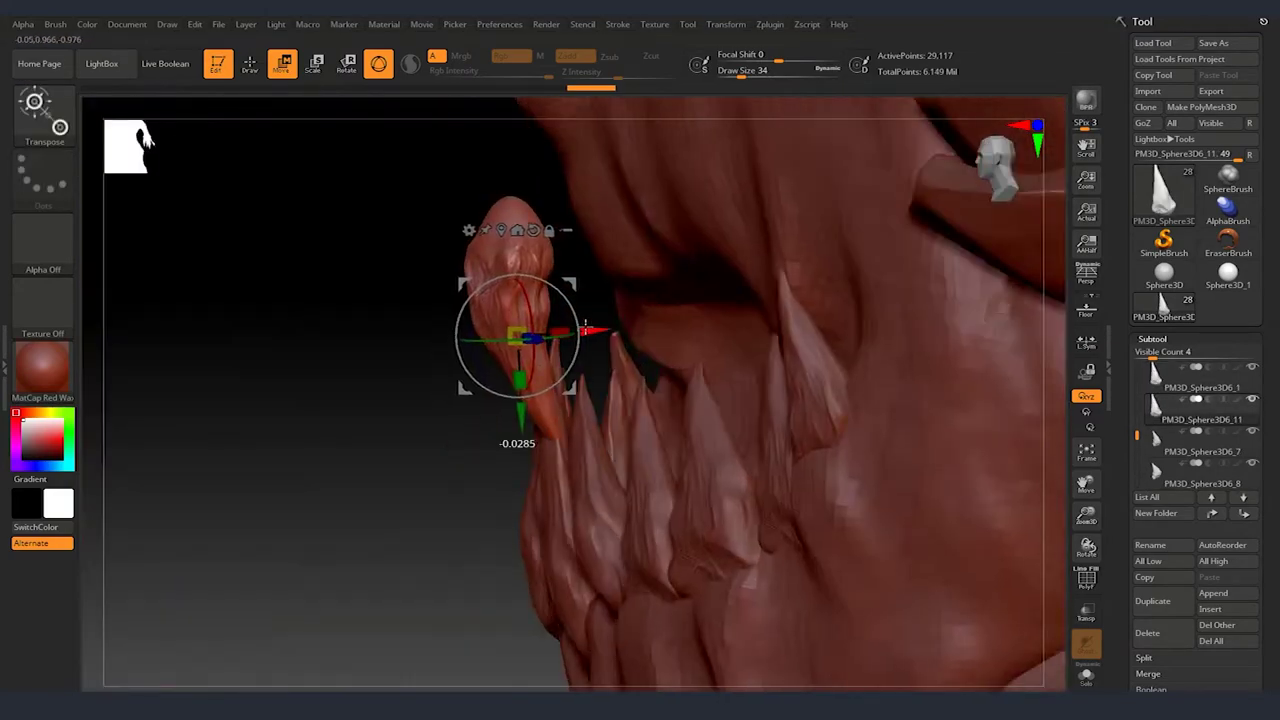
mouse_move(568, 316)
right_down()
mouse_move(498, 360)
mouse_move(512, 378)
mouse_move(578, 384)
mouse_move(480, 360)
mouse_move(466, 340)
right_up()
key(e)
key(w)
ctrl+drag(527, 392, 548, 392)
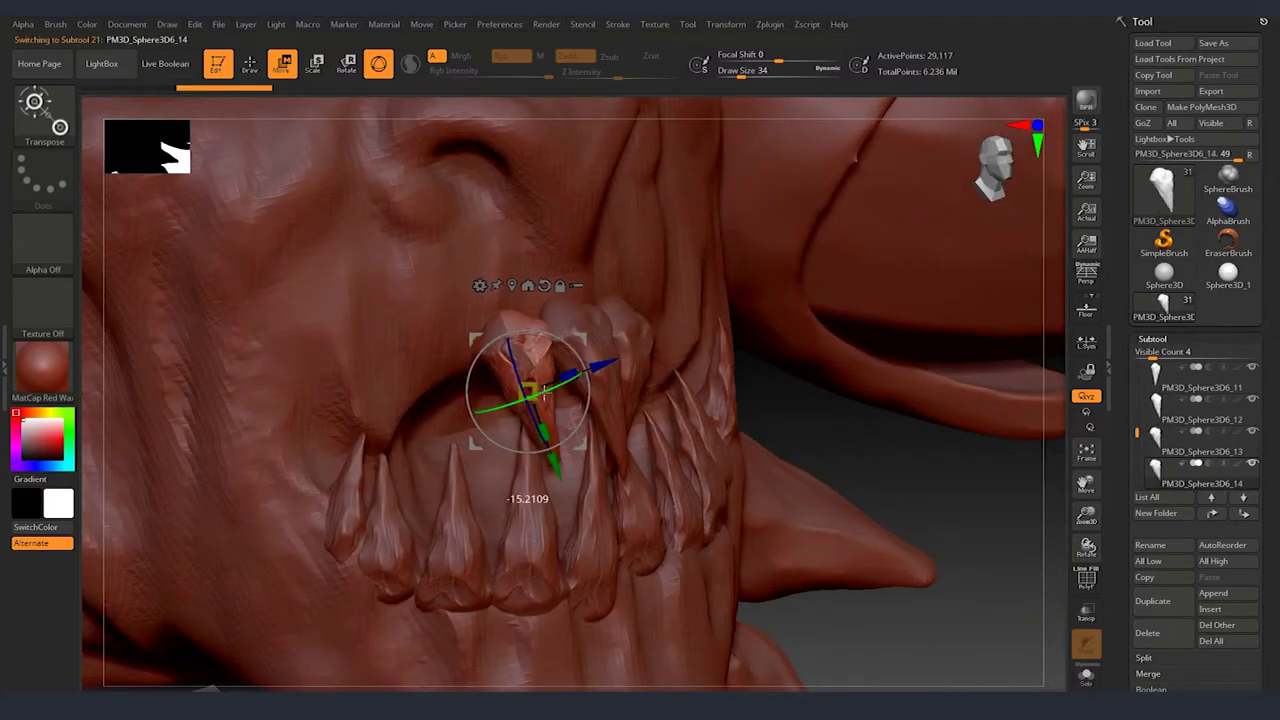
right_drag(502, 398, 670, 423)
ctrl+drag(500, 390, 465, 430)
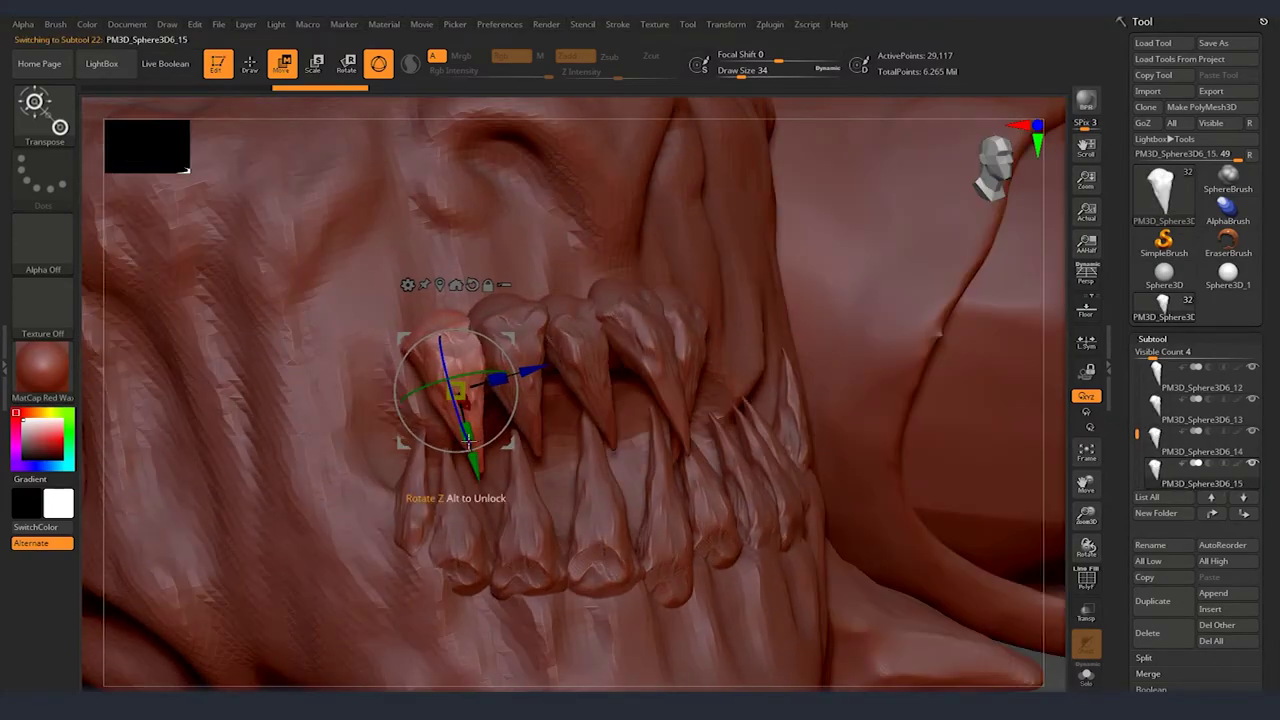
Copy more fangs along the upper row to the mouth corner, tilting the last to match.
mouse_move(468, 428)
right_down()
mouse_move(500, 400)
mouse_move(486, 360)
right_up()
ctrl+drag(425, 425, 428, 430)
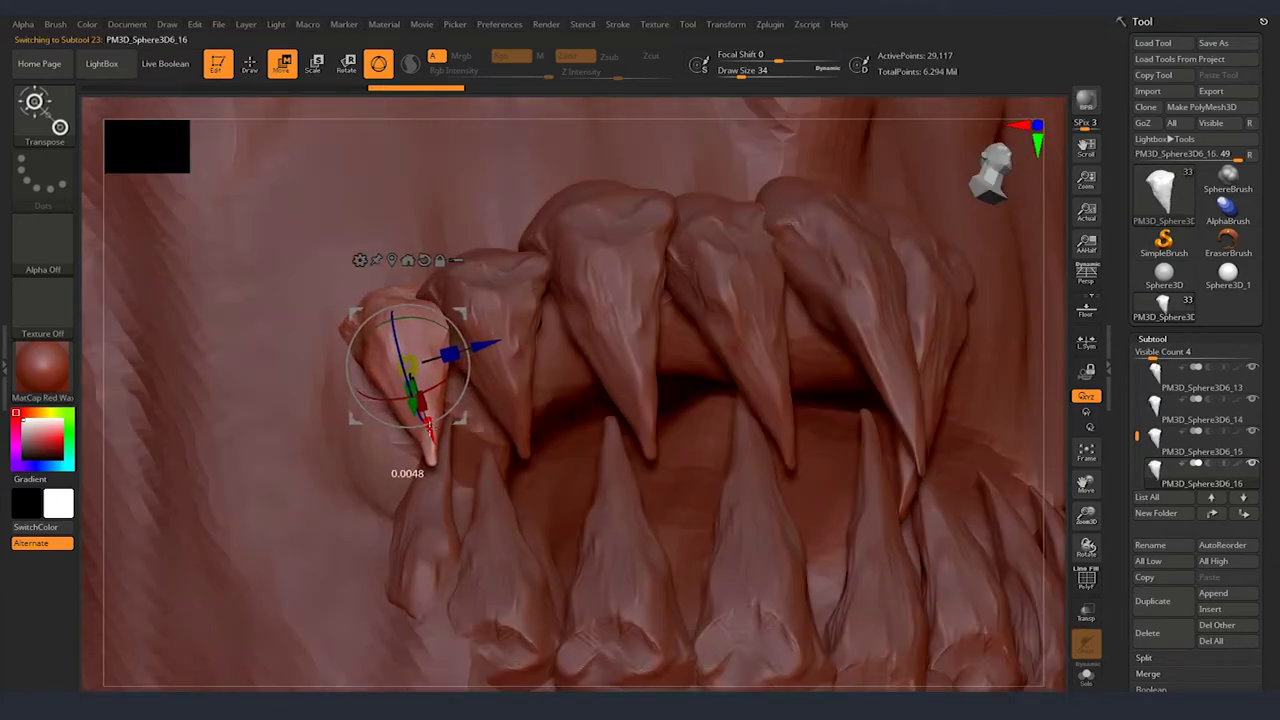
right_drag(479, 354, 450, 380)
ctrl+drag(420, 410, 425, 415)
mouse_move(480, 420)
right_down()
mouse_move(520, 440)
mouse_move(543, 433)
mouse_move(470, 450)
right_up()
ctrl+drag(410, 470, 393, 474)
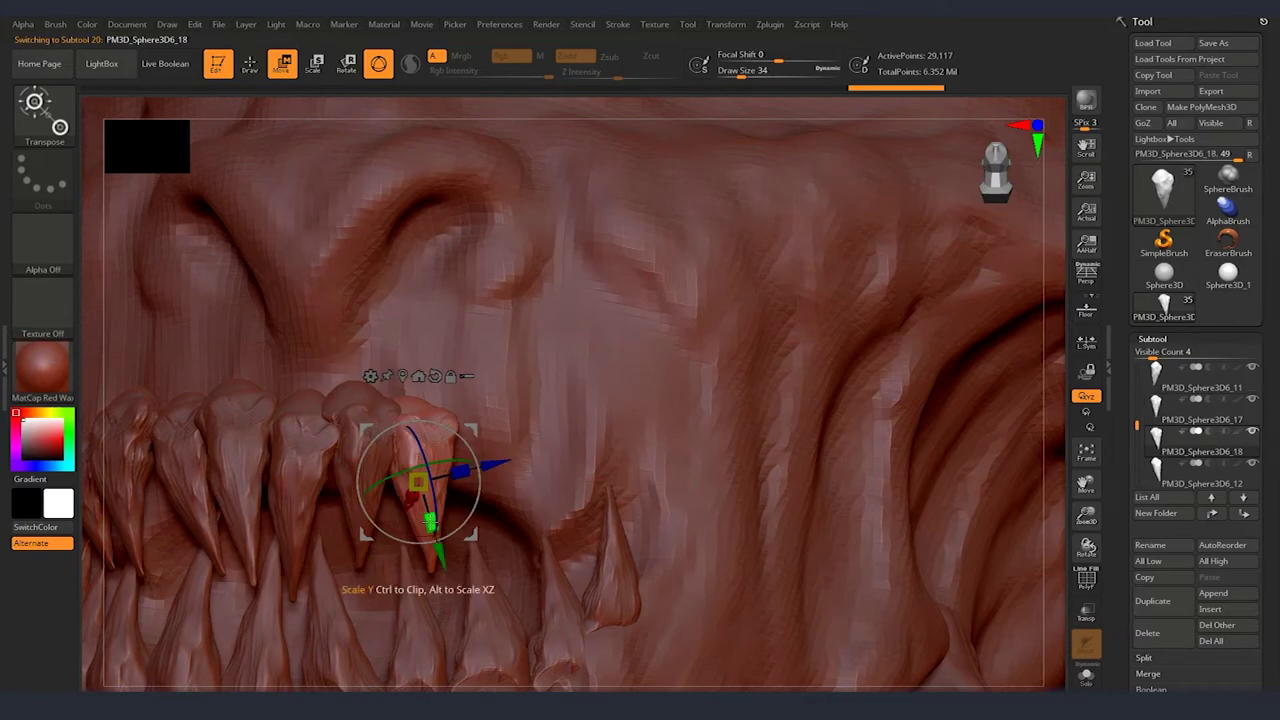
ctrl+drag(428, 520, 430, 524)
right_drag(430, 524, 465, 535)
right_drag(470, 450, 486, 488)
ctrl+drag(486, 491, 488, 494)
right_drag(488, 494, 582, 437)
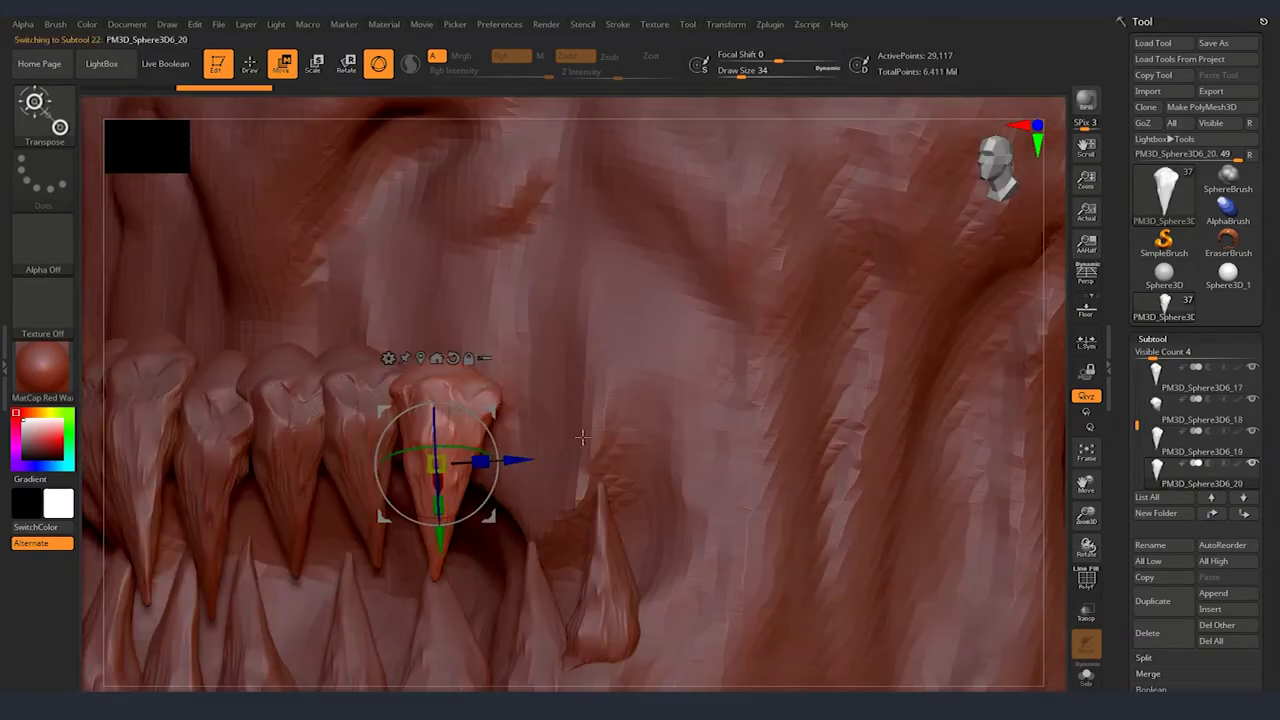
Check the fang rows from front and side views, then make the main head mesh active.
right_drag(515, 552, 629, 534)
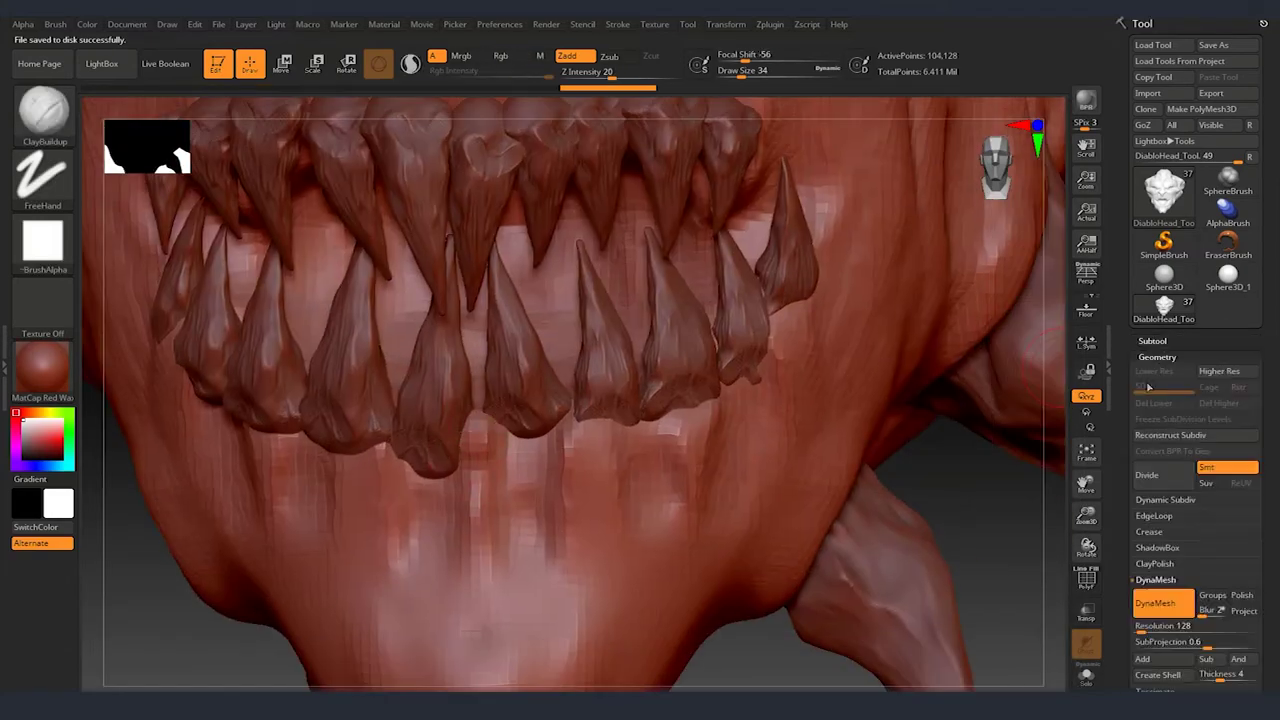
right_drag(362, 468, 431, 434)
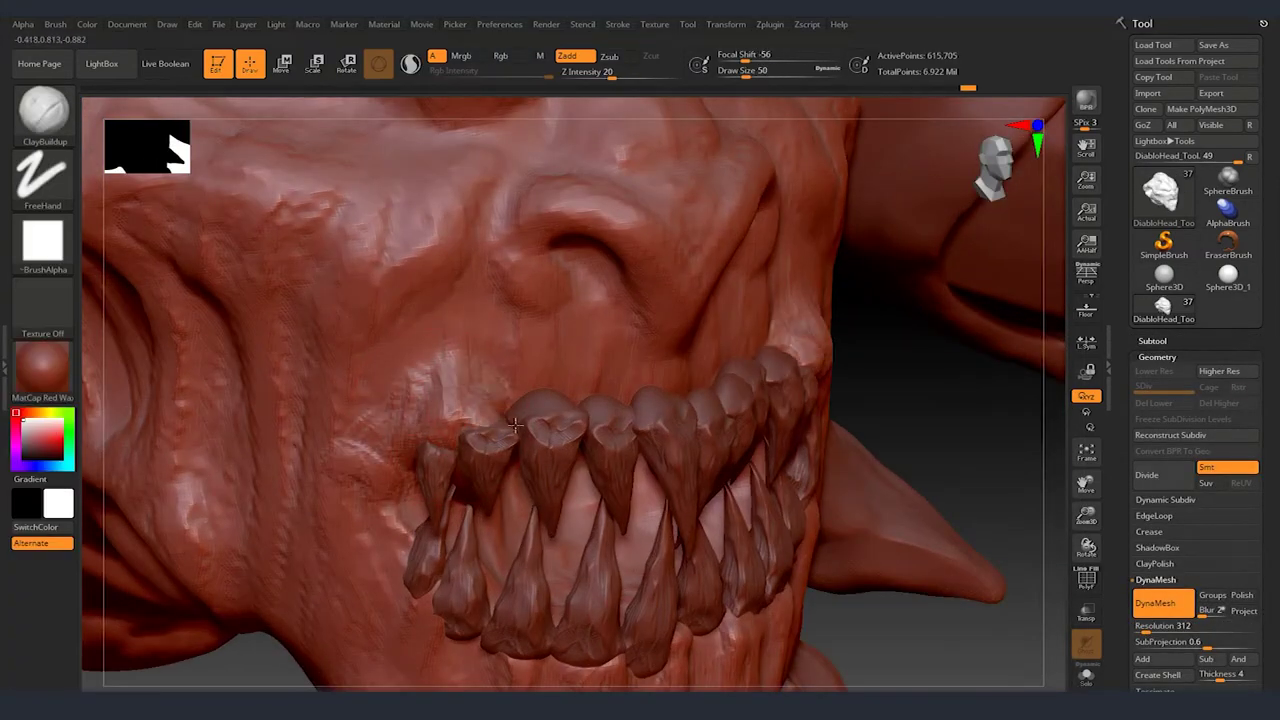
mouse_move(513, 425)
right_down()
mouse_move(493, 437)
mouse_move(576, 465)
mouse_move(877, 491)
mouse_move(505, 484)
right_up()
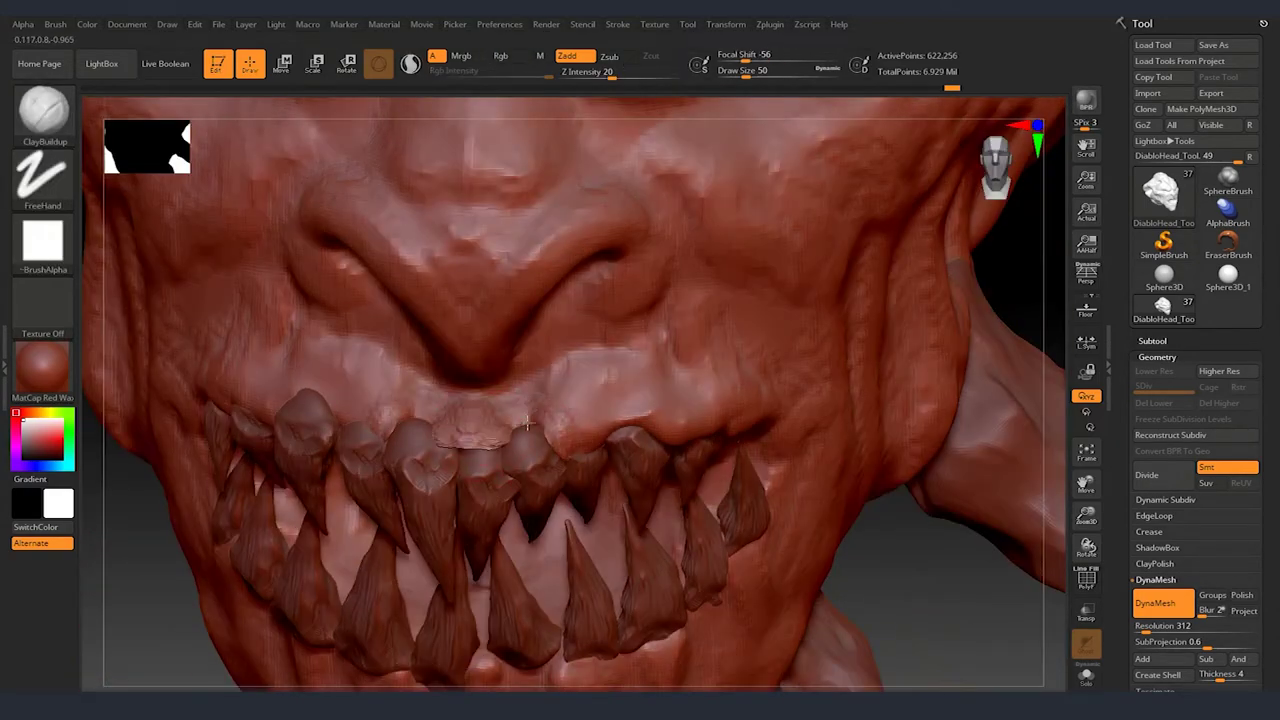
right_drag(445, 512, 1137, 543)
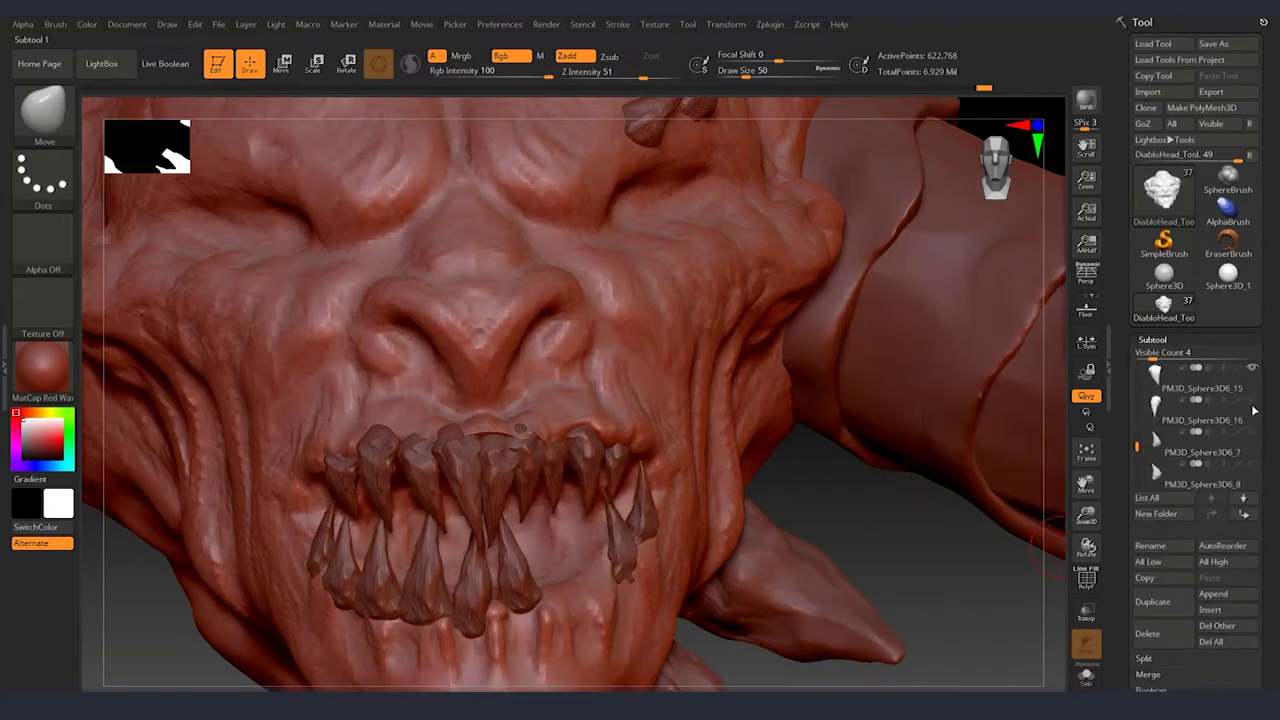
drag(1254, 410, 1254, 373)
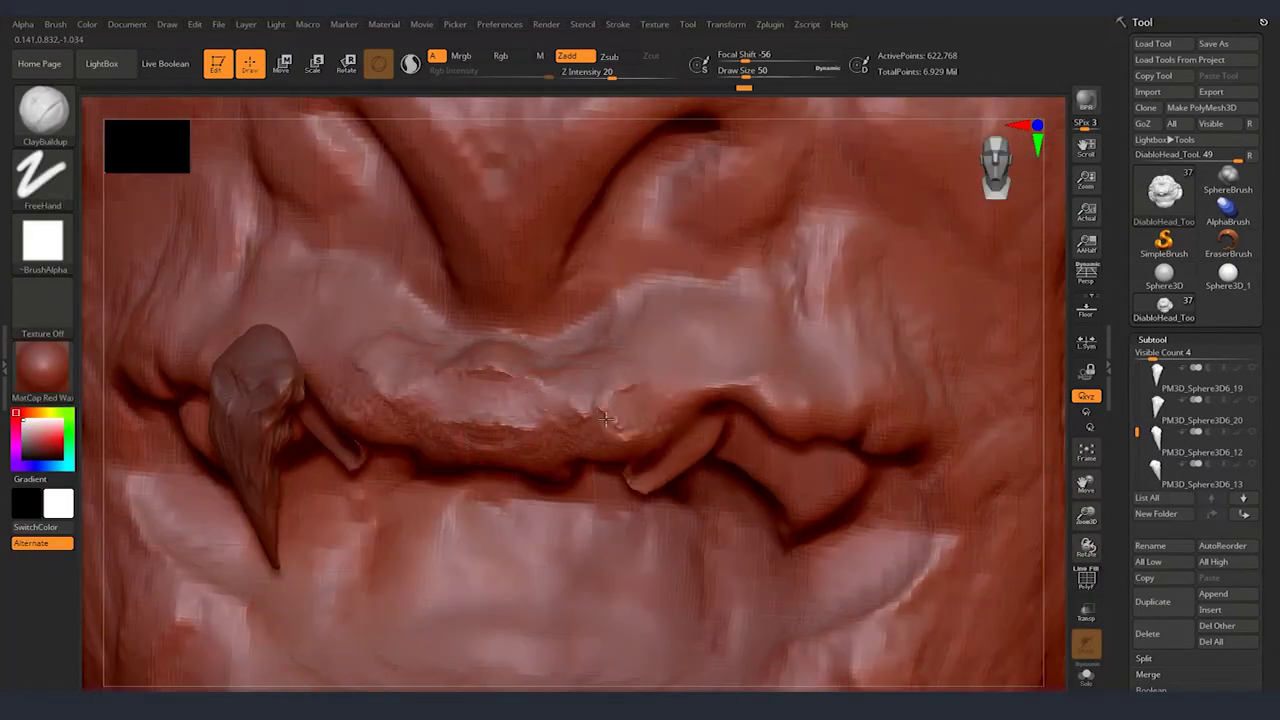
Orbit and zoom from below and the side to a frontal close-up of the mouth.
mouse_move(700, 400)
right_down()
mouse_move(869, 324)
mouse_move(838, 427)
mouse_move(775, 454)
right_up()
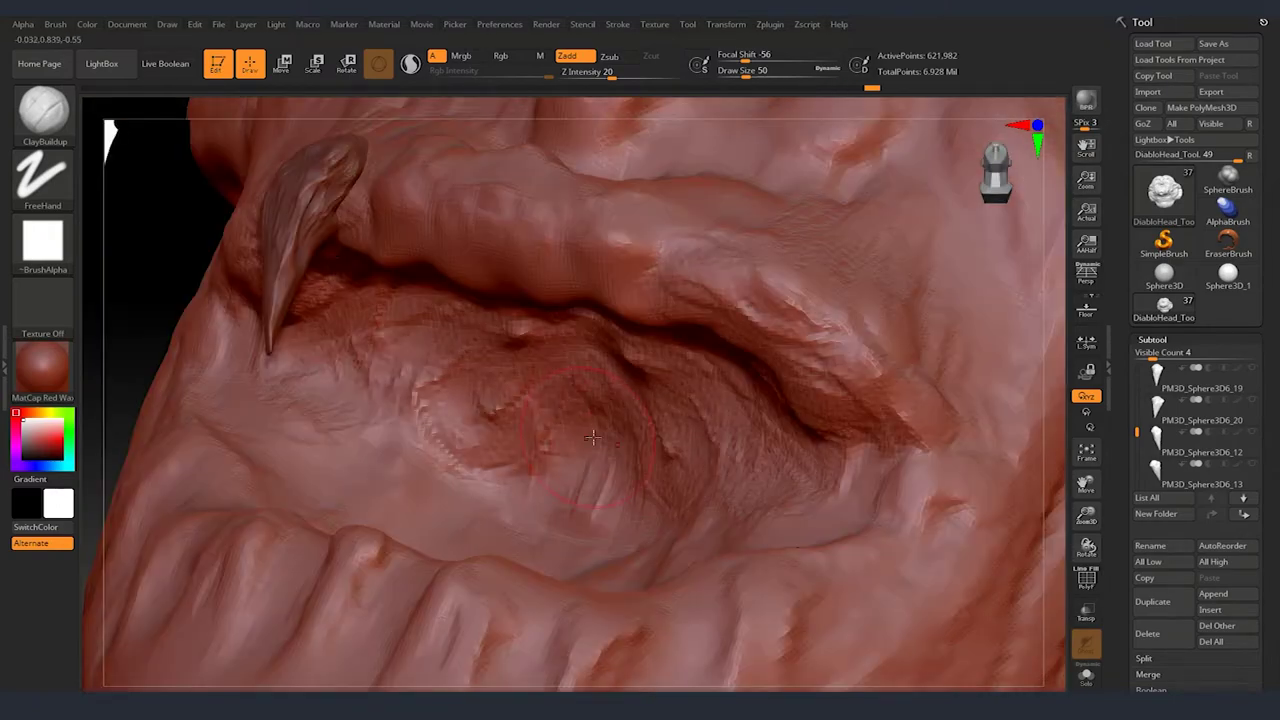
right_drag(793, 546, 567, 489)
mouse_move(687, 636)
right_down()
mouse_move(673, 421)
mouse_move(683, 480)
mouse_move(600, 470)
mouse_move(583, 490)
right_up()
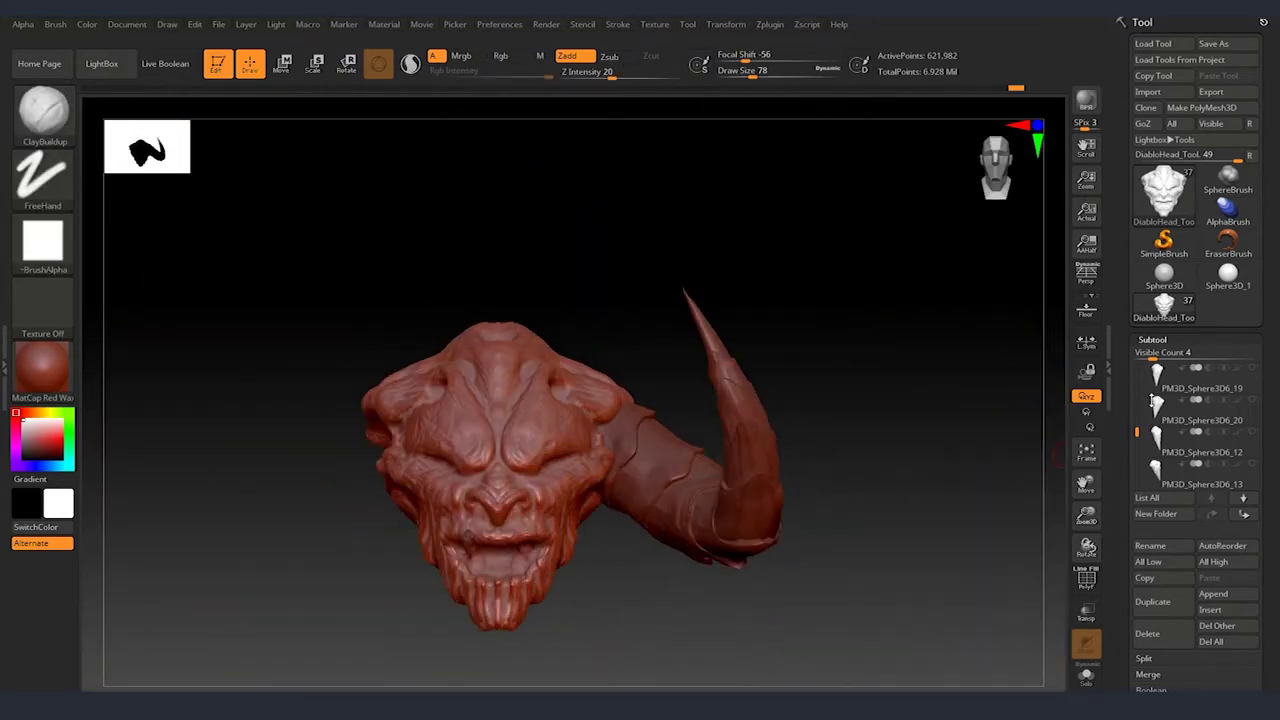
Stretch the new spike rising from the top of the head and return to Draw mode (Q).
drag(1136, 396, 1135, 410)
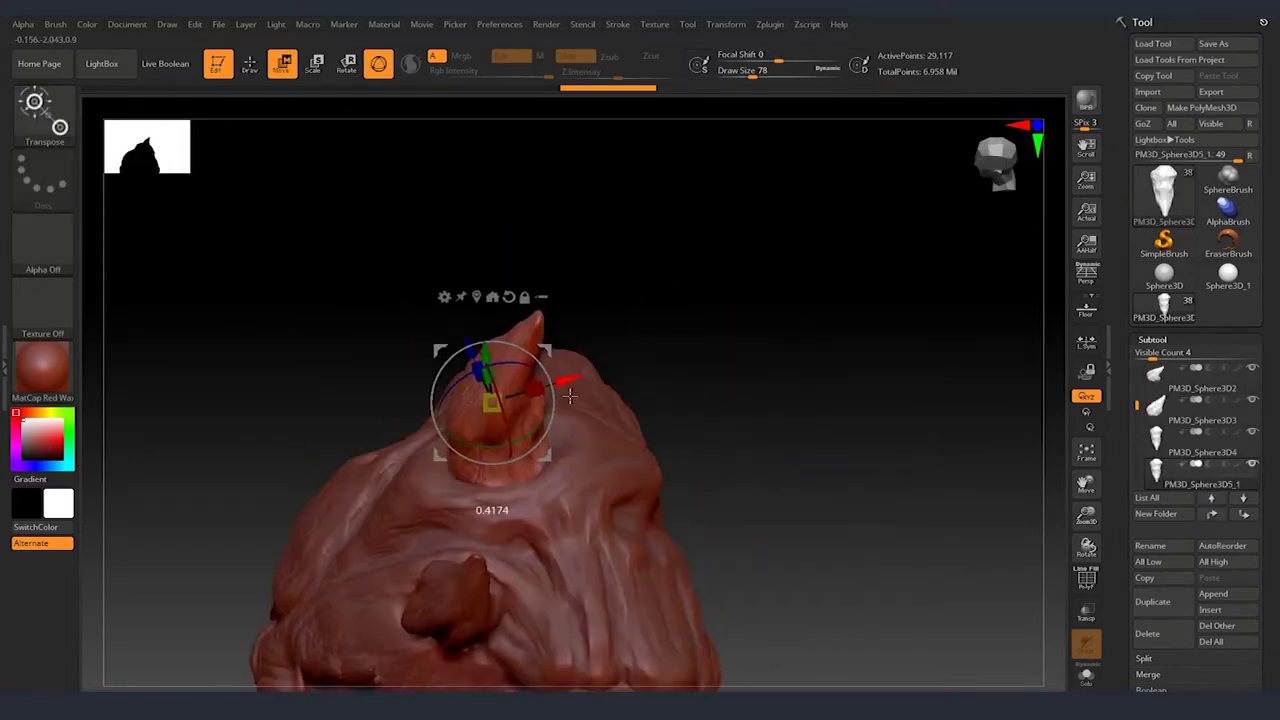
drag(569, 397, 723, 397)
key(q)
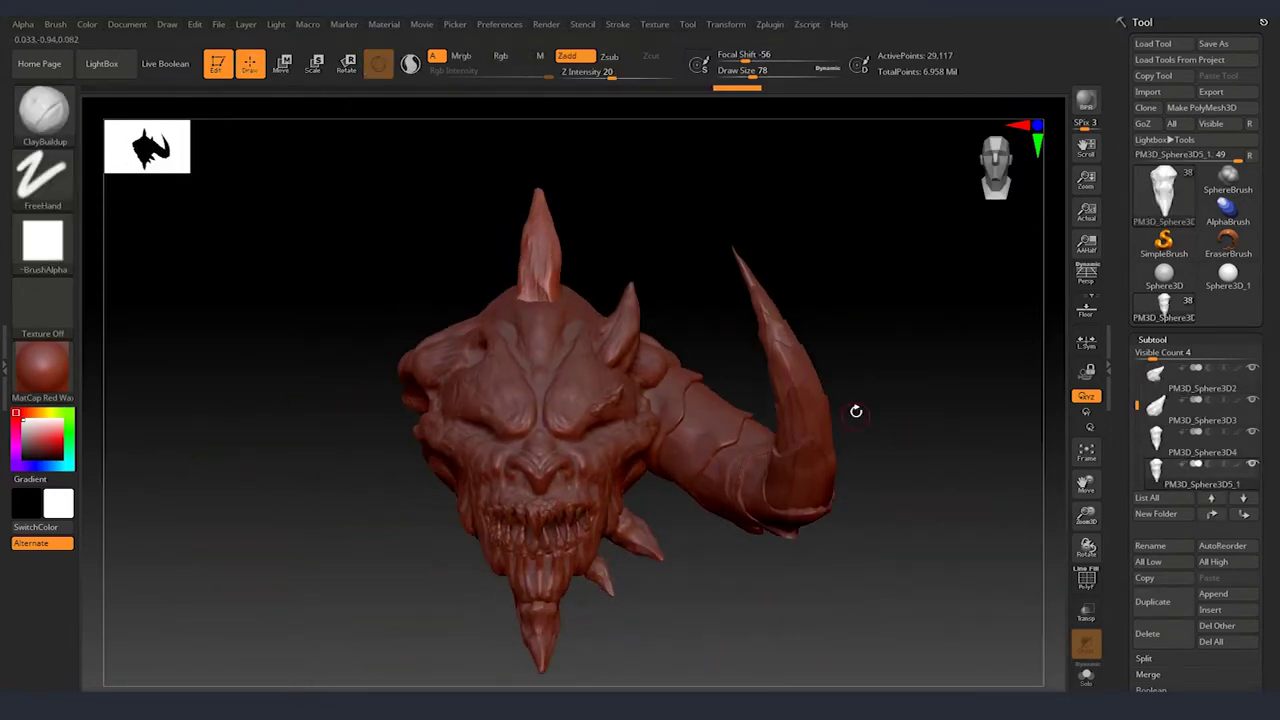
mouse_move(856, 411)
mouse_down()
mouse_move(605, 268)
mouse_move(668, 444)
mouse_move(681, 399)
mouse_move(726, 465)
mouse_move(591, 420)
mouse_move(563, 500)
mouse_move(817, 394)
mouse_move(619, 357)
mouse_up()
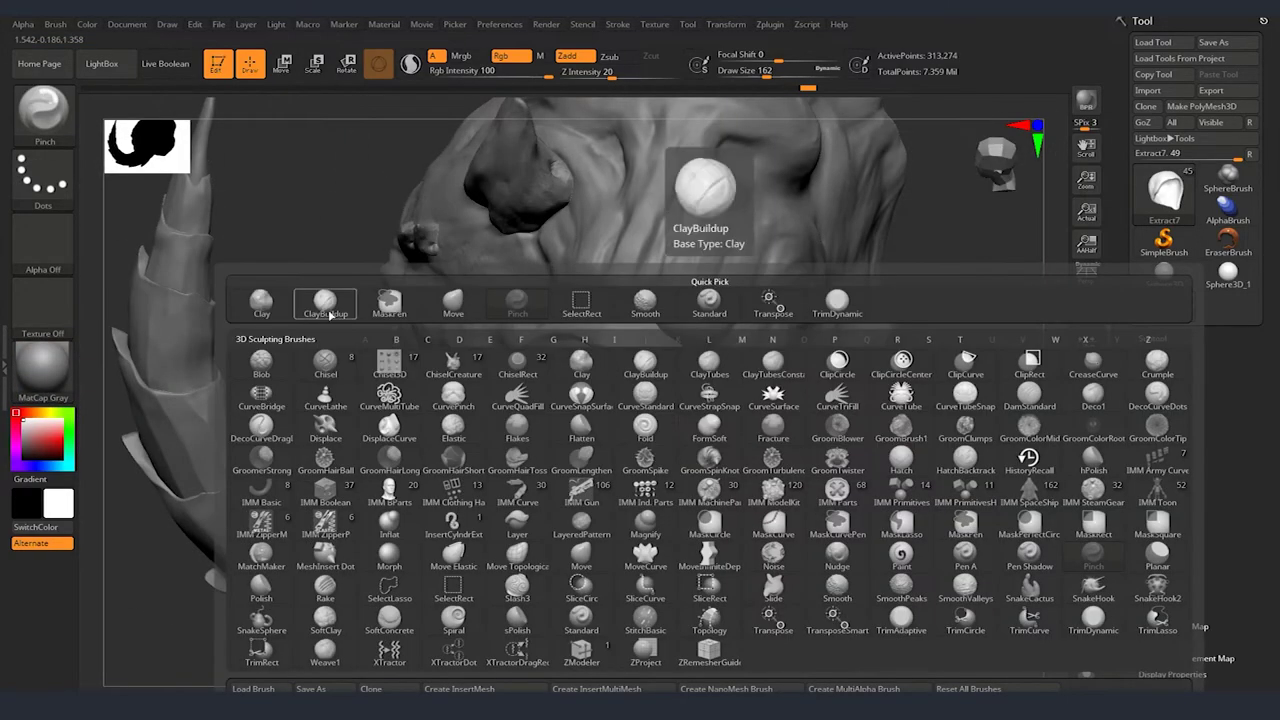
Pick ClayBuildup, inspect the horn and rim piece from several angles, and hide the subtool list.
click(325, 305)
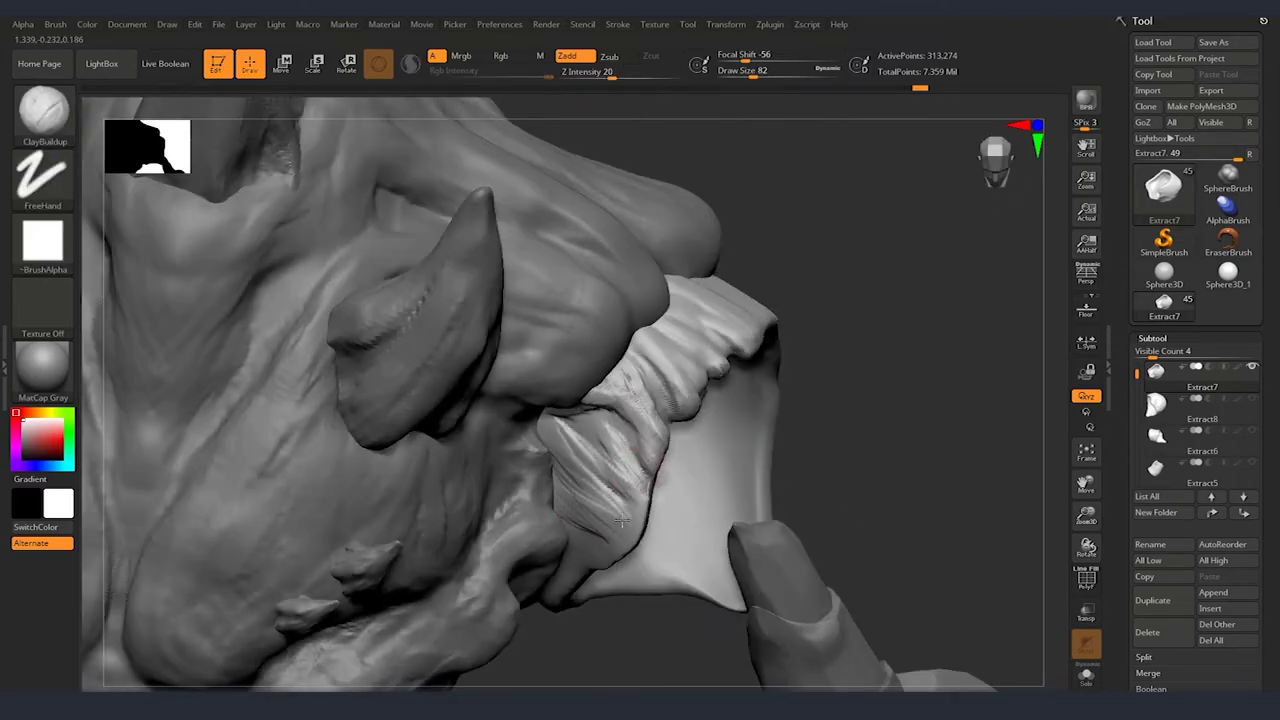
right_drag(621, 520, 571, 340)
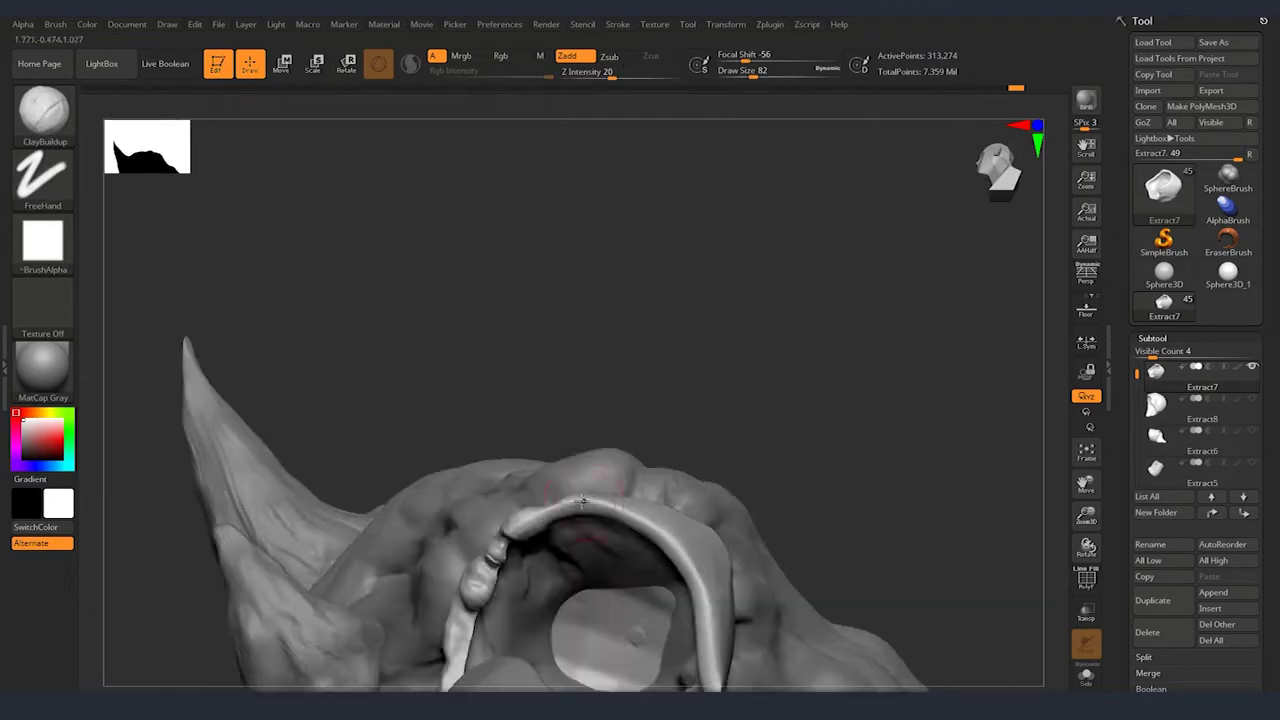
right_drag(581, 500, 640, 376)
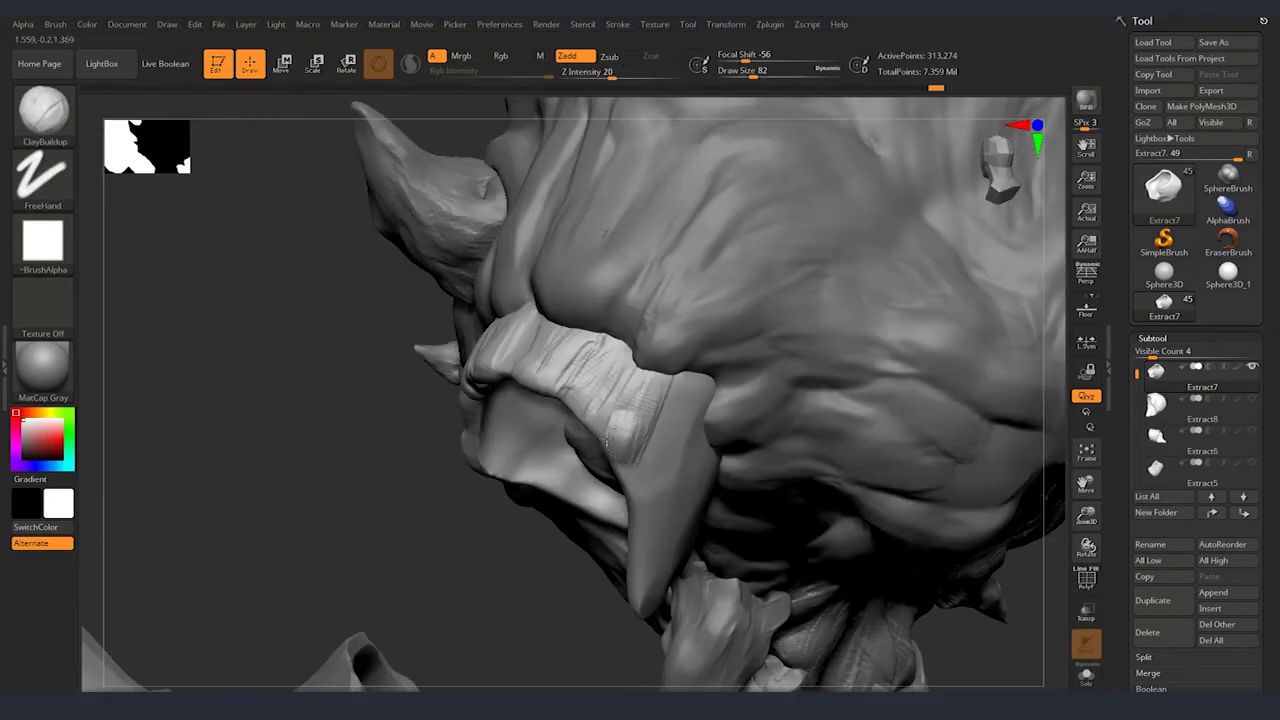
right_drag(606, 440, 625, 452)
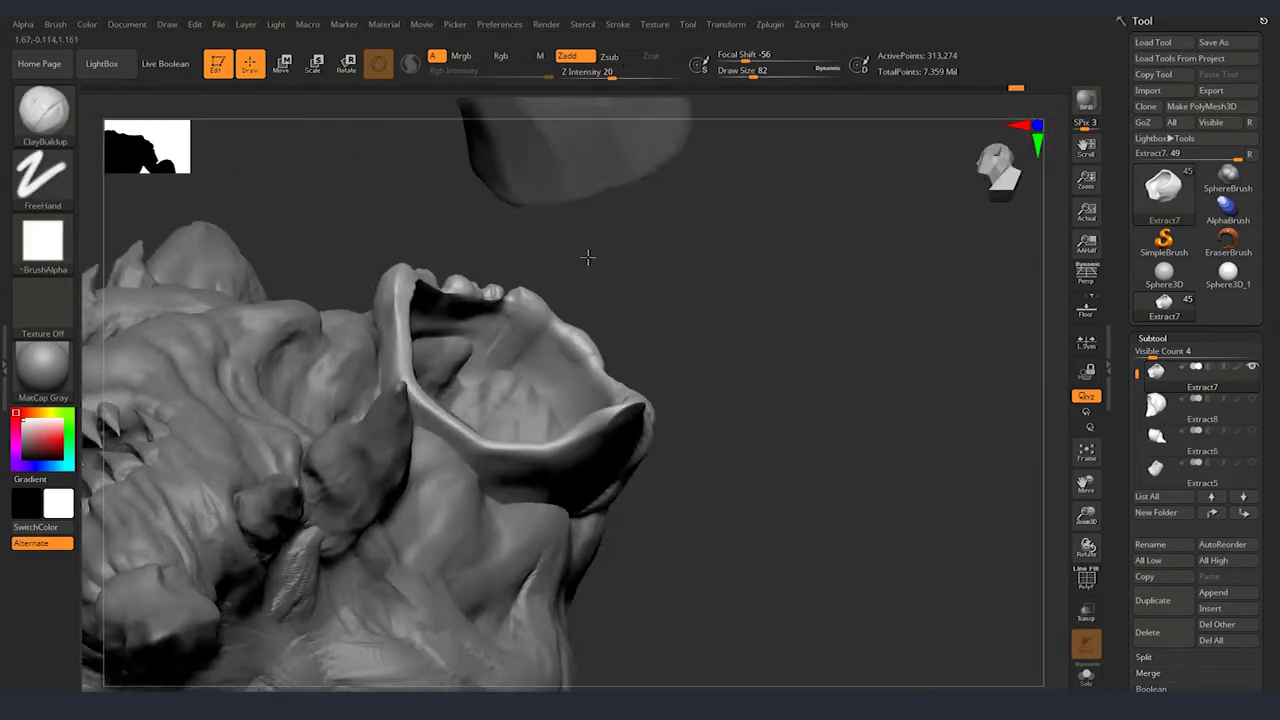
right_drag(587, 258, 517, 436)
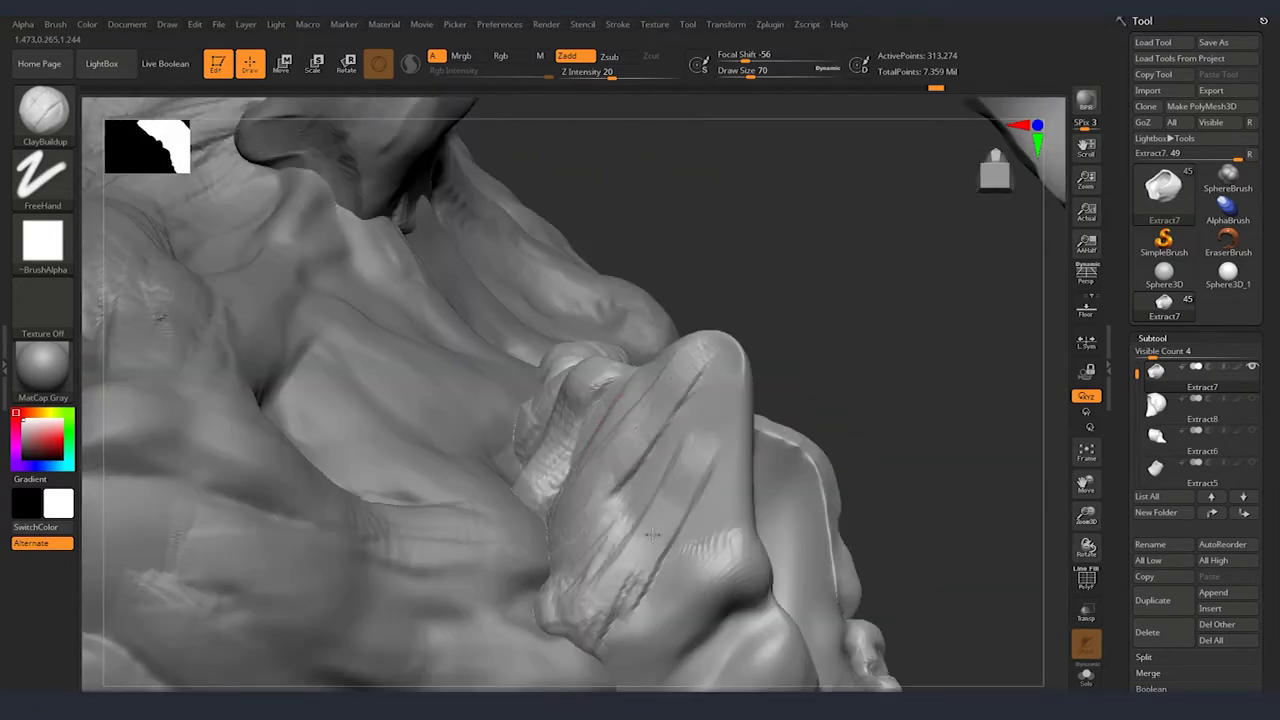
click(1155, 340)
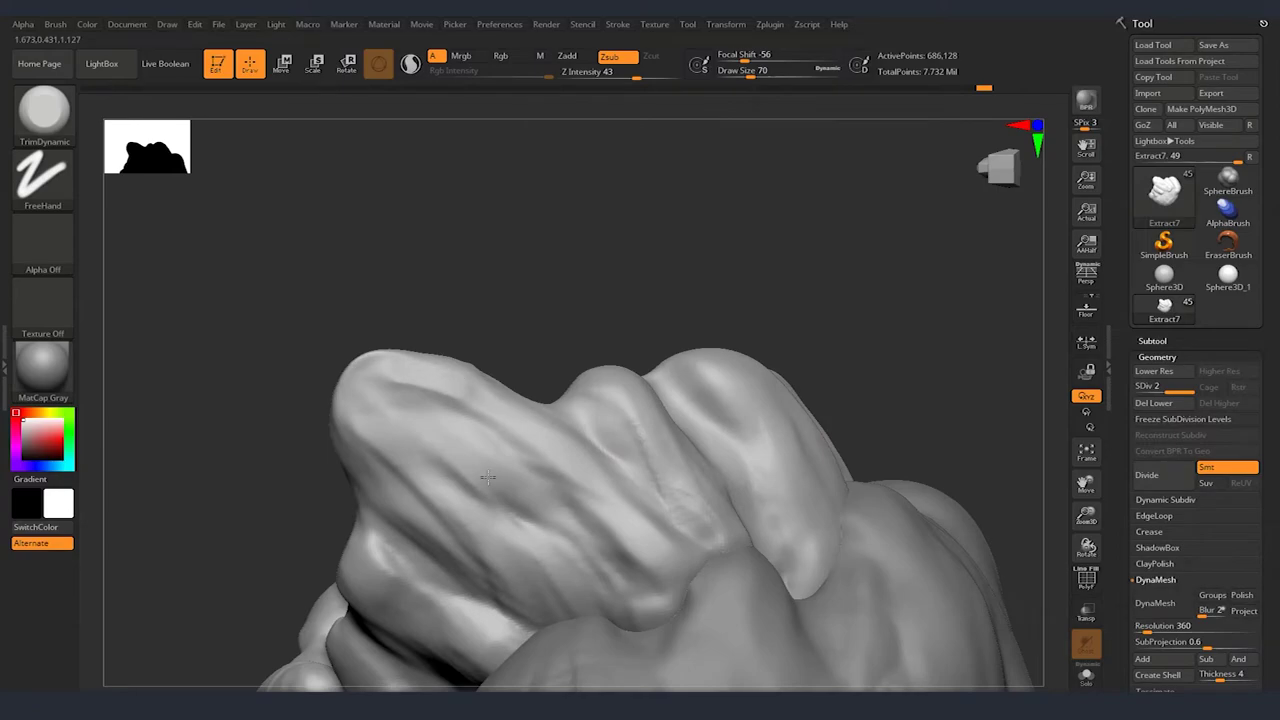
Orbit around the model and select the Slash3 cutting brush.
right_drag(487, 477, 555, 318)
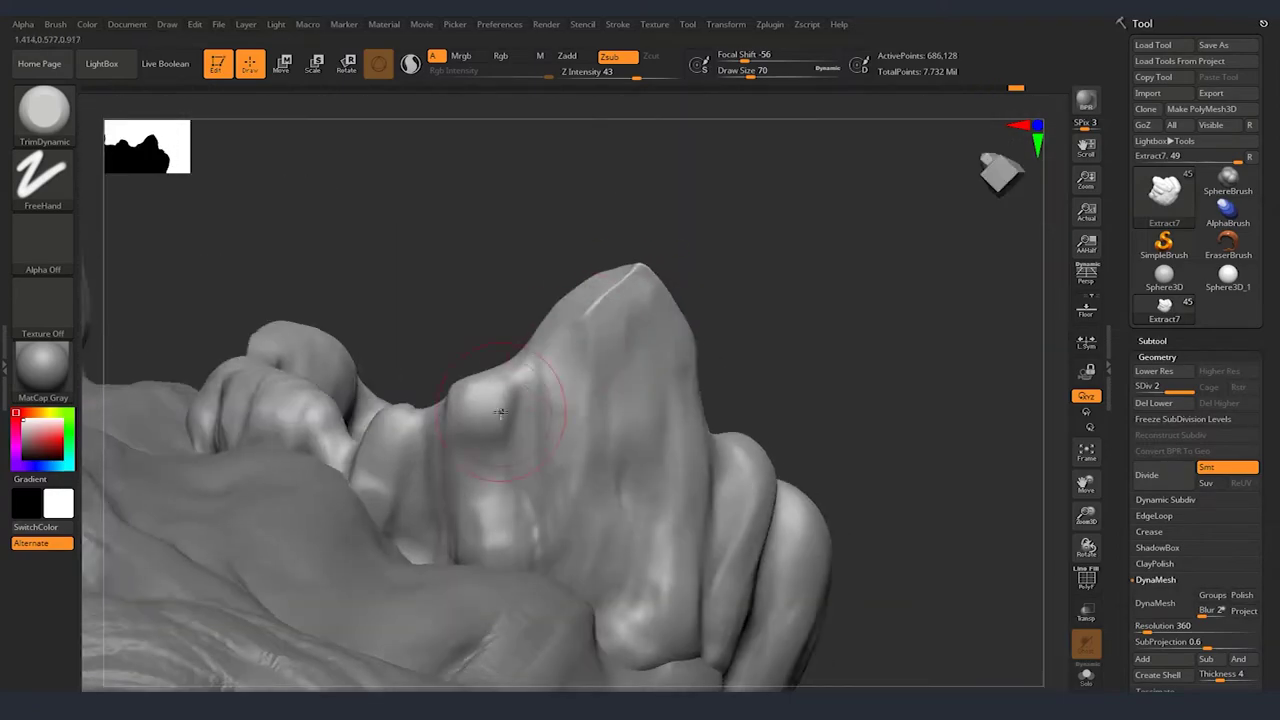
right_drag(500, 413, 512, 507)
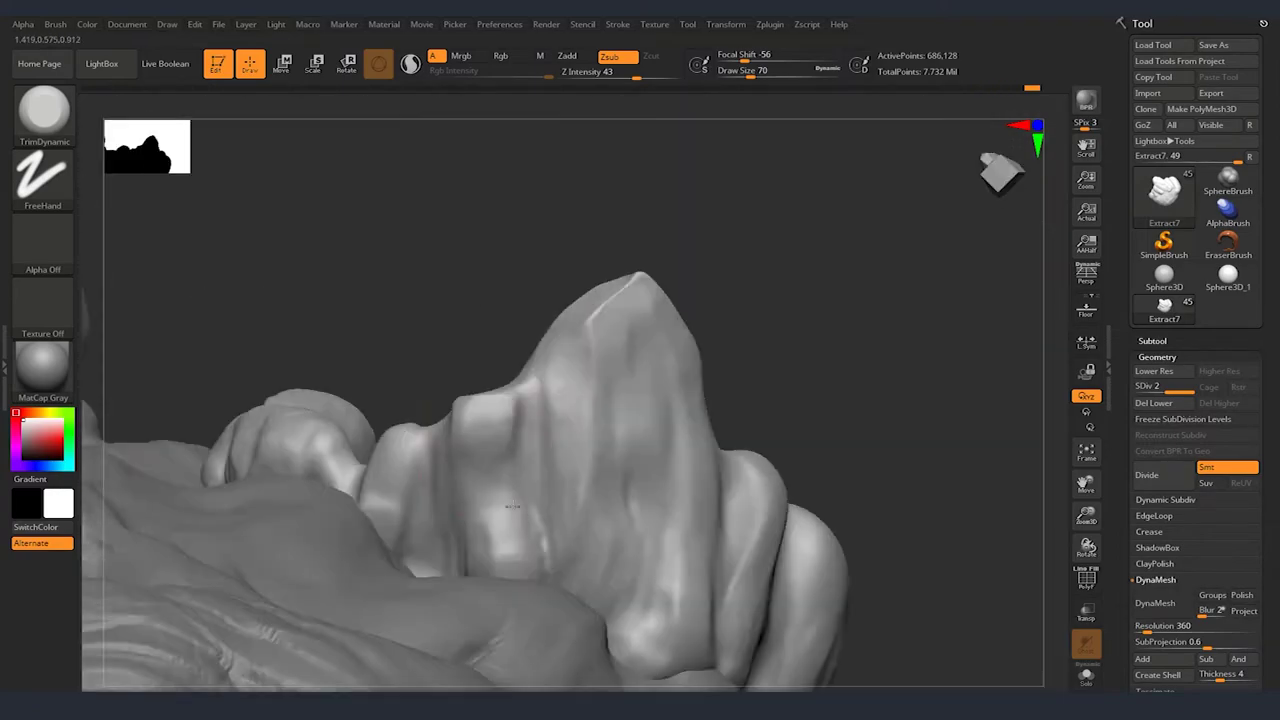
mouse_move(537, 451)
right_down()
mouse_move(608, 307)
mouse_move(610, 465)
right_up()
mouse_move(578, 335)
right_down()
mouse_move(669, 393)
mouse_move(565, 491)
right_up()
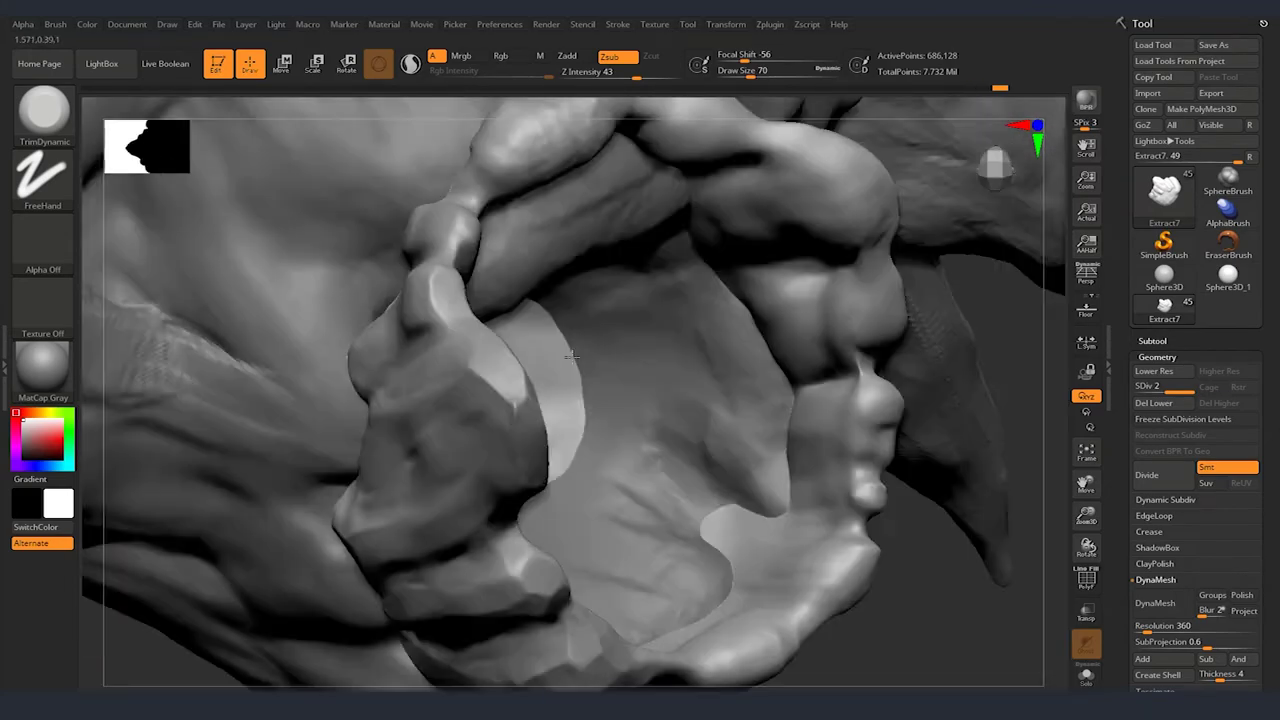
key(3)
key(b)
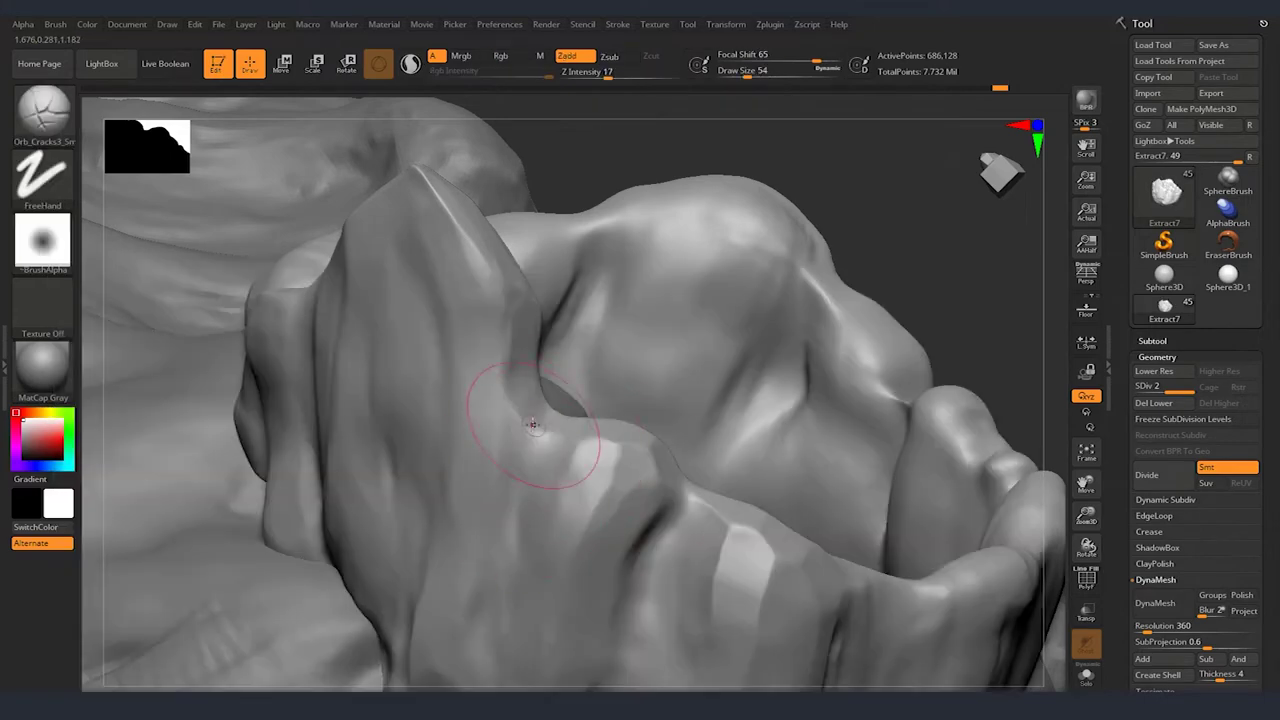
Work around the mouth, lips and teeth from several angles, then switch to TrimDynamic for flattening.
right_drag(532, 424, 514, 520)
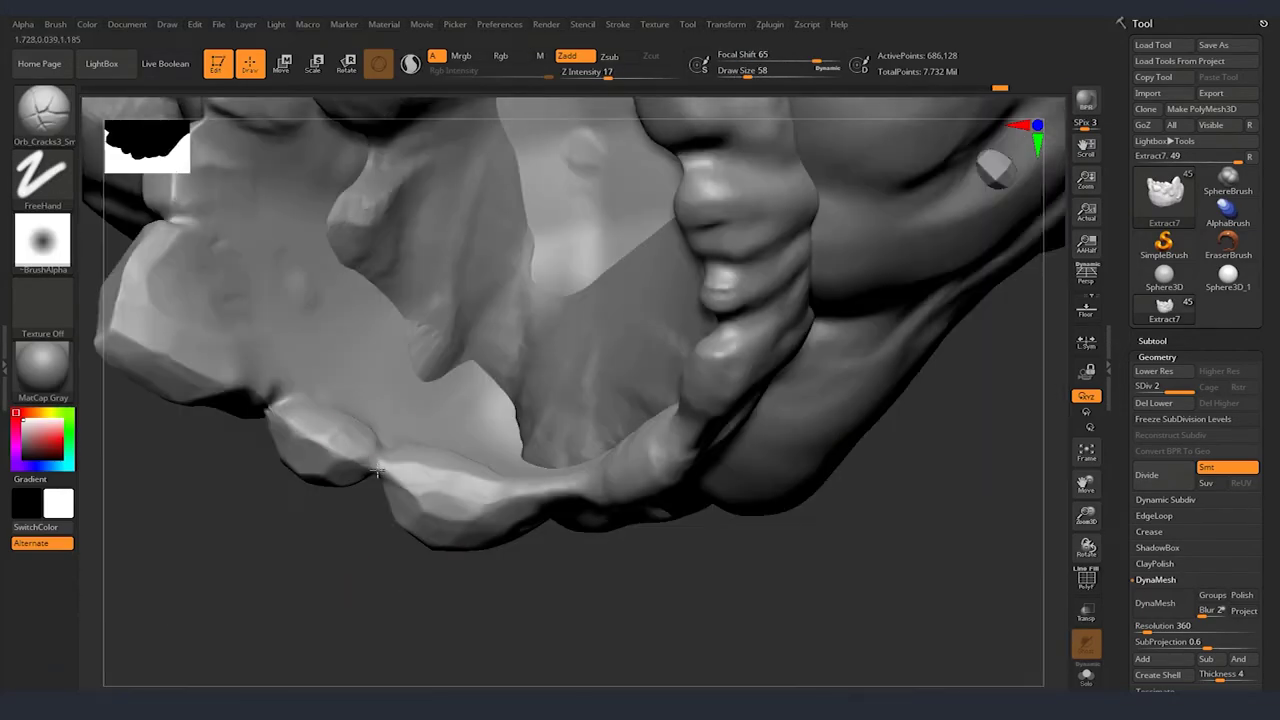
right_drag(378, 473, 437, 445)
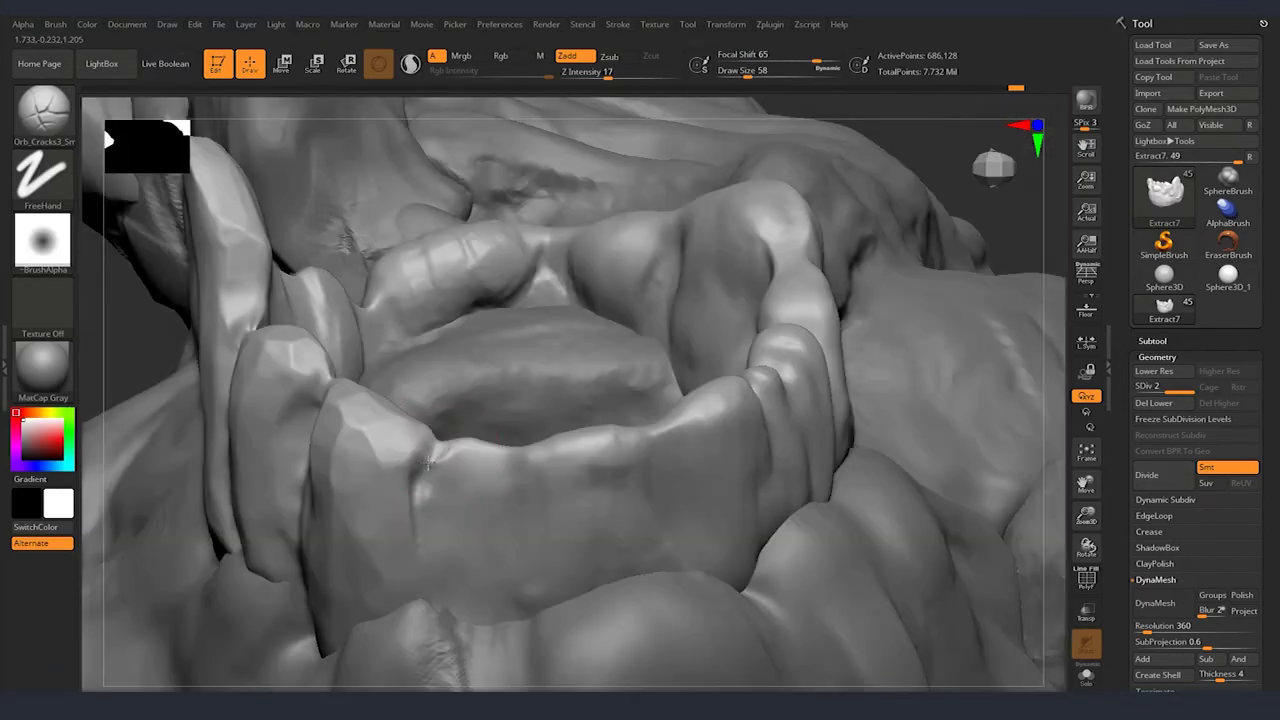
mouse_move(461, 619)
right_down()
mouse_move(423, 497)
mouse_move(460, 420)
mouse_move(499, 533)
mouse_move(494, 349)
mouse_move(451, 540)
mouse_move(587, 324)
mouse_move(571, 290)
mouse_move(474, 458)
right_up()
mouse_move(534, 414)
right_down()
mouse_move(491, 337)
mouse_move(663, 394)
mouse_move(555, 442)
mouse_move(801, 468)
right_up()
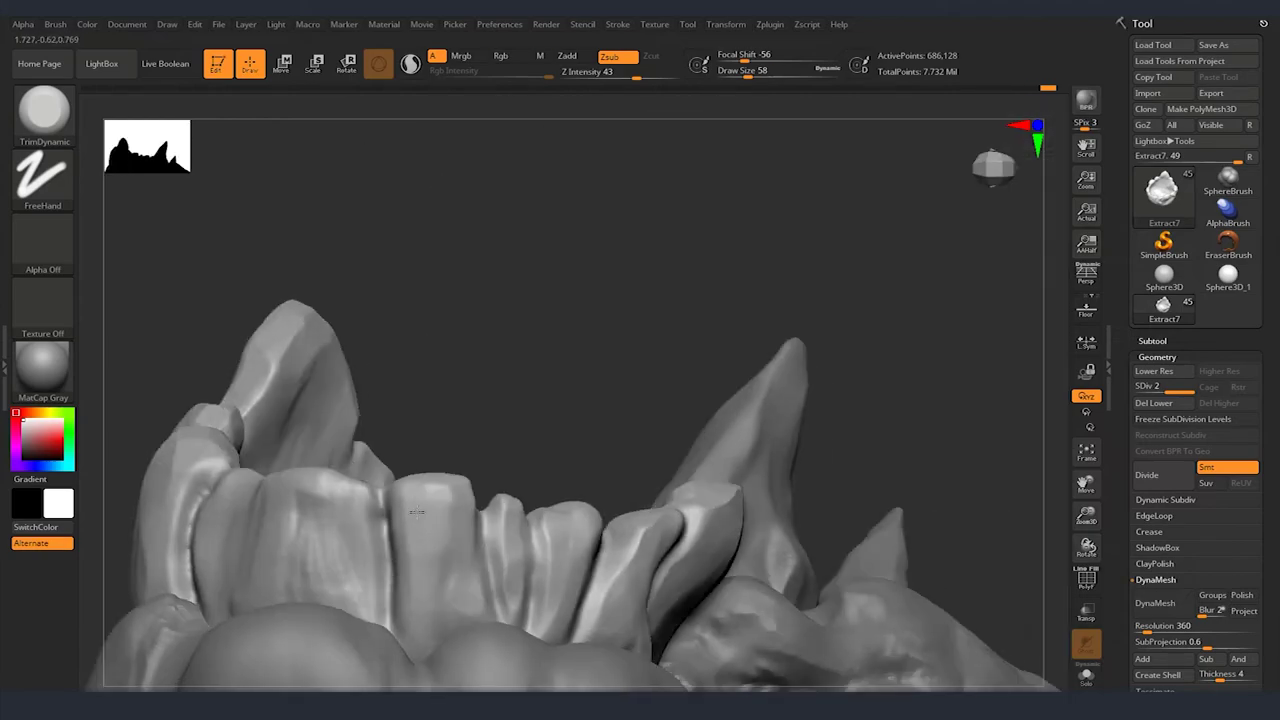
right_drag(416, 511, 500, 558)
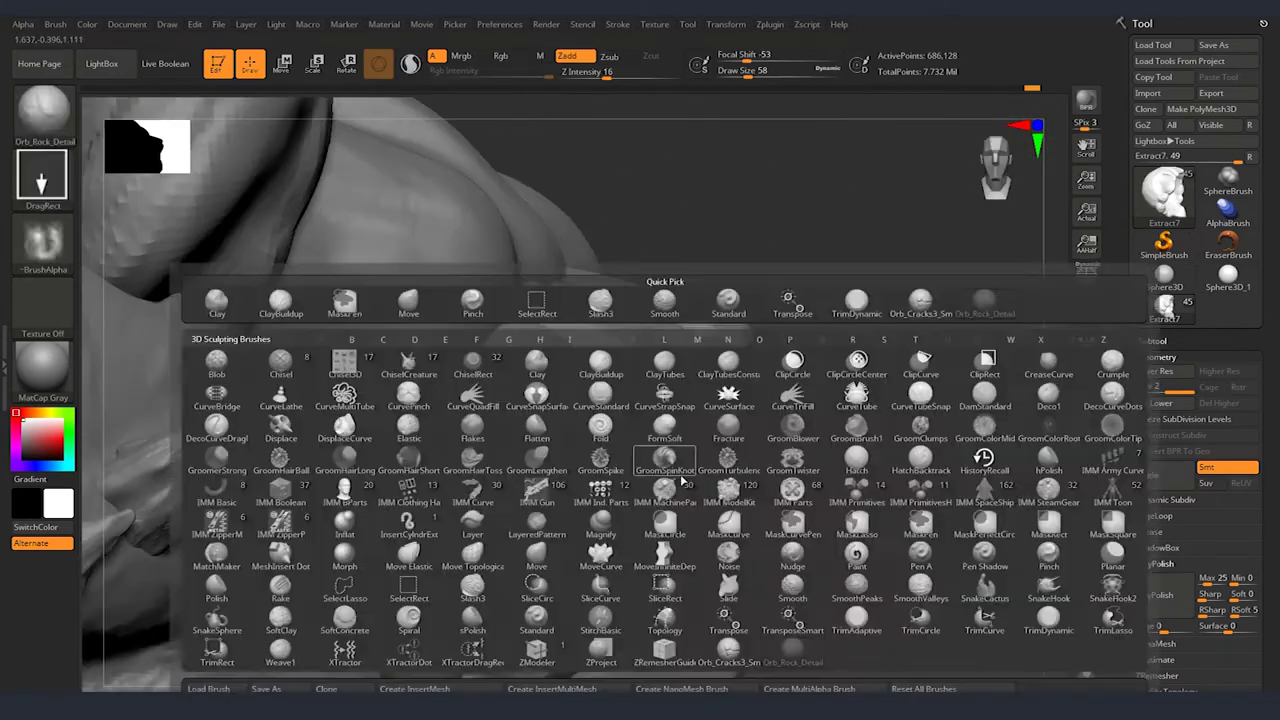
right_drag(660, 390, 479, 361)
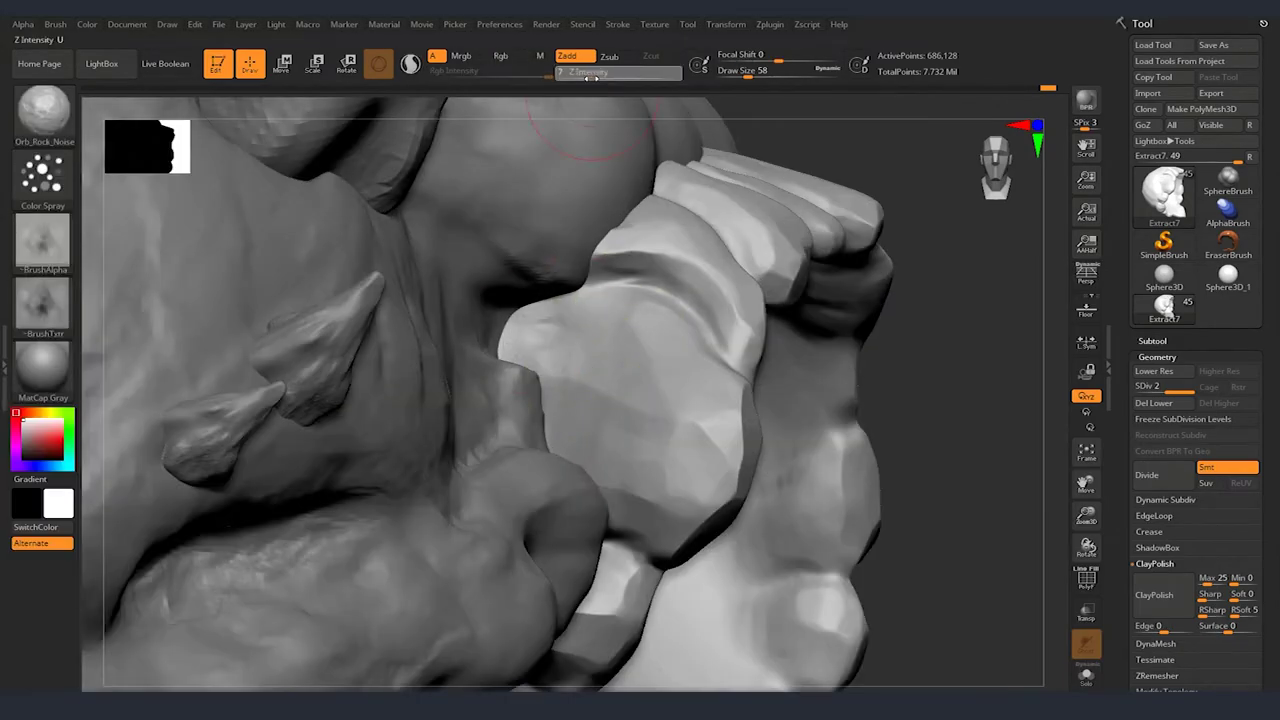
mouse_move(600, 380)
right_down()
mouse_move(674, 410)
mouse_move(855, 442)
right_up()
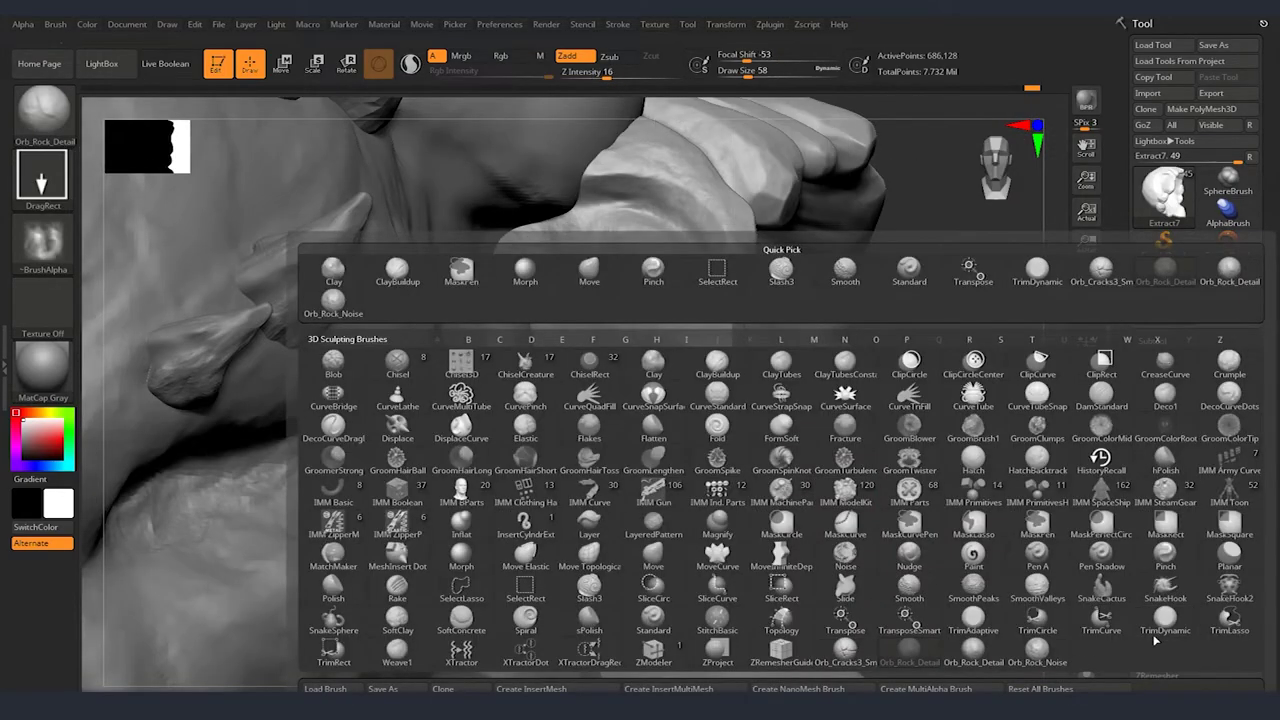
click(1165, 630)
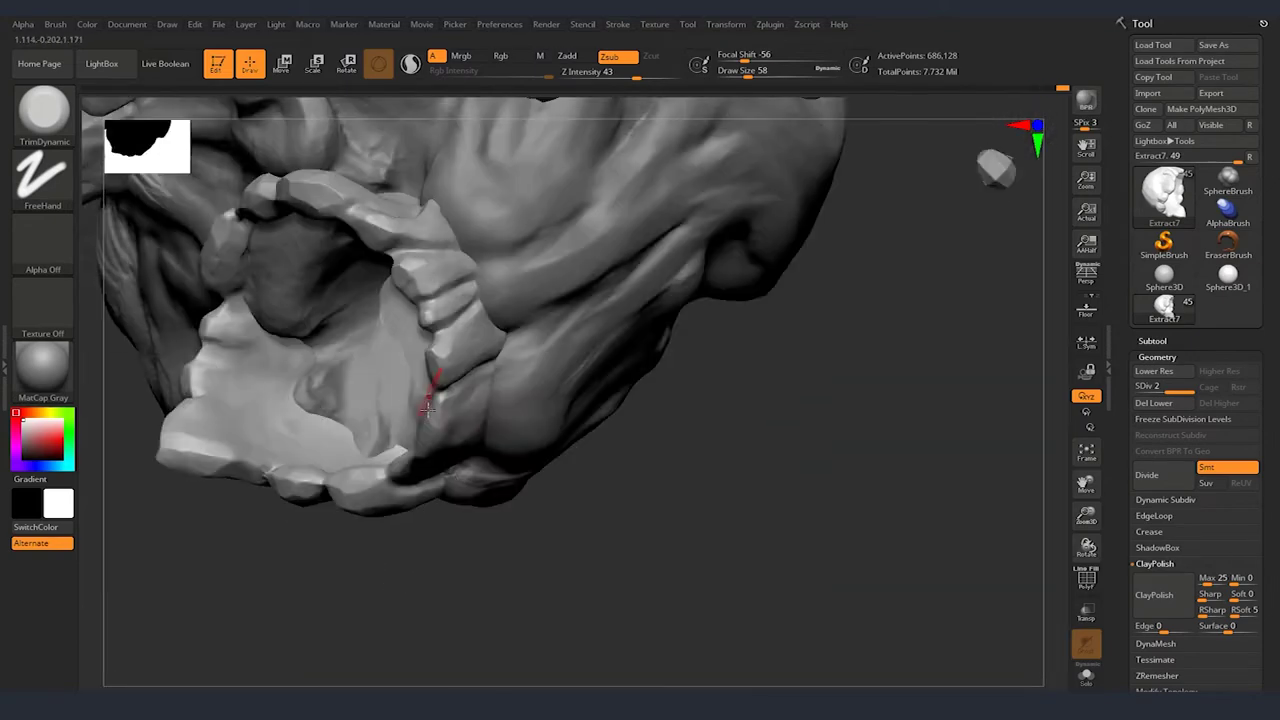
drag(427, 408, 743, 348)
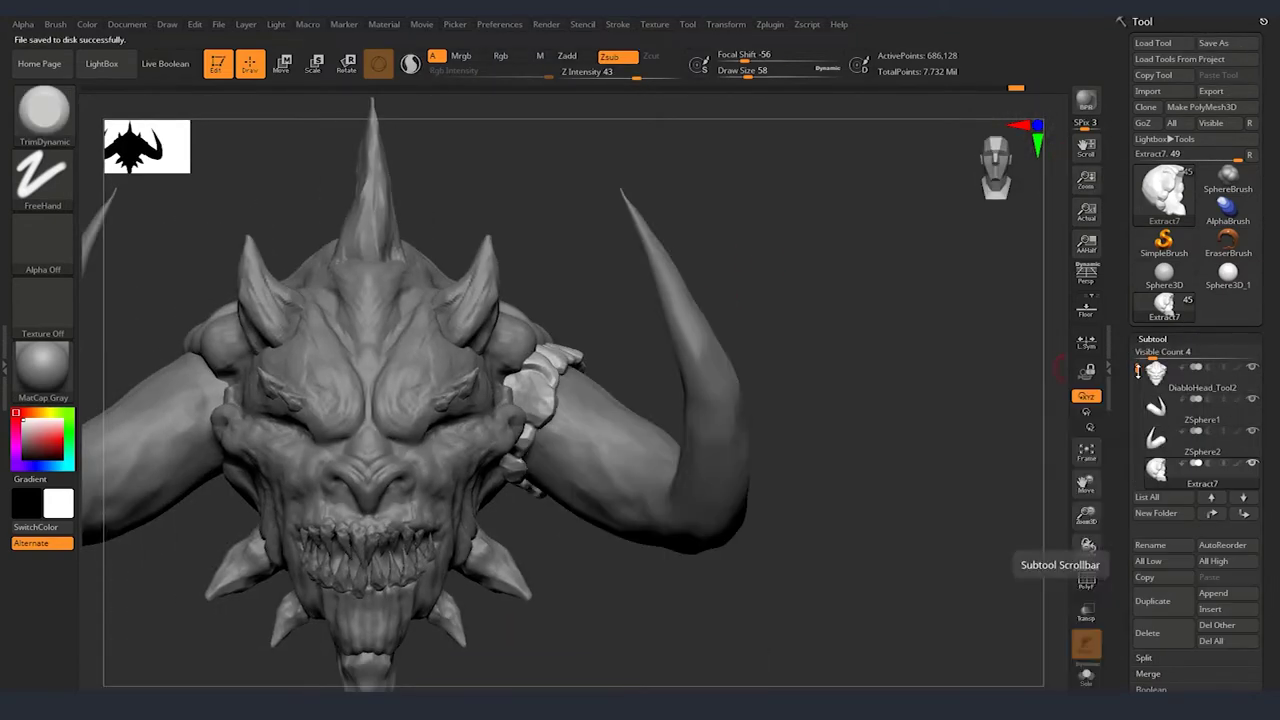
Select the horn-sleeve subtool and turn the head to a three-quarter view of face and horns.
drag(1137, 371, 1136, 484)
drag(840, 410, 751, 468)
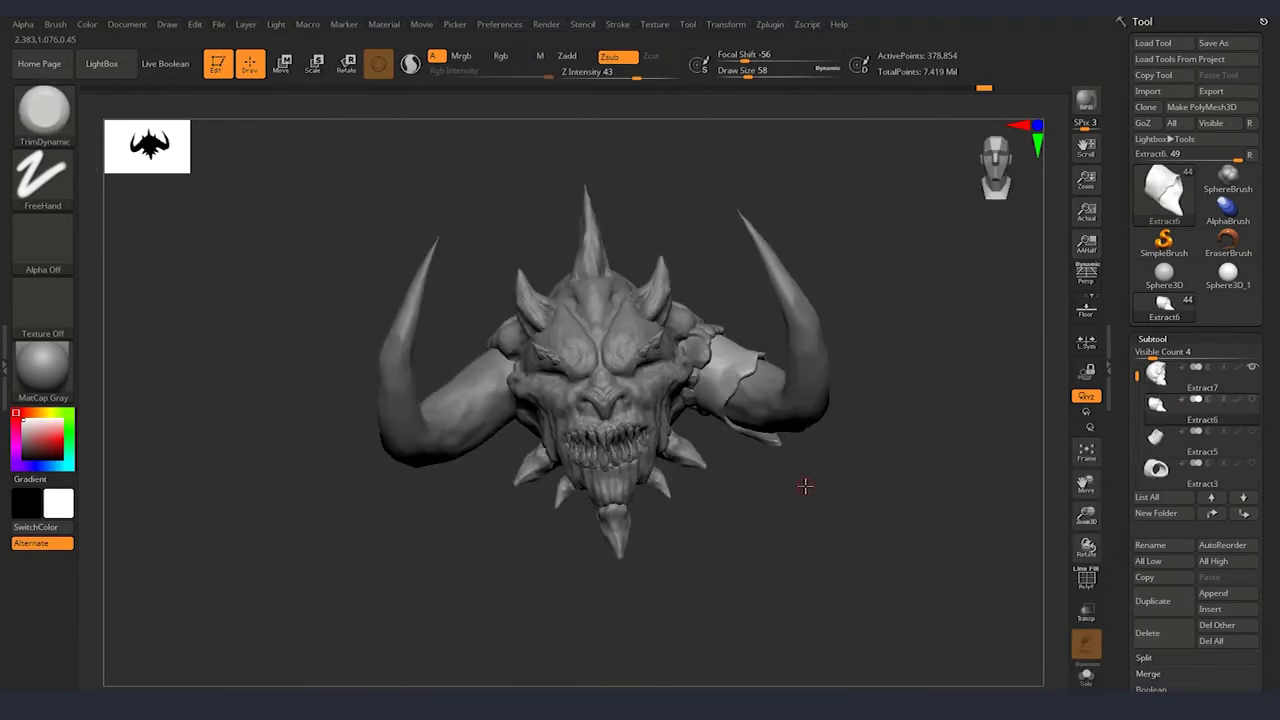
drag(931, 503, 719, 459)
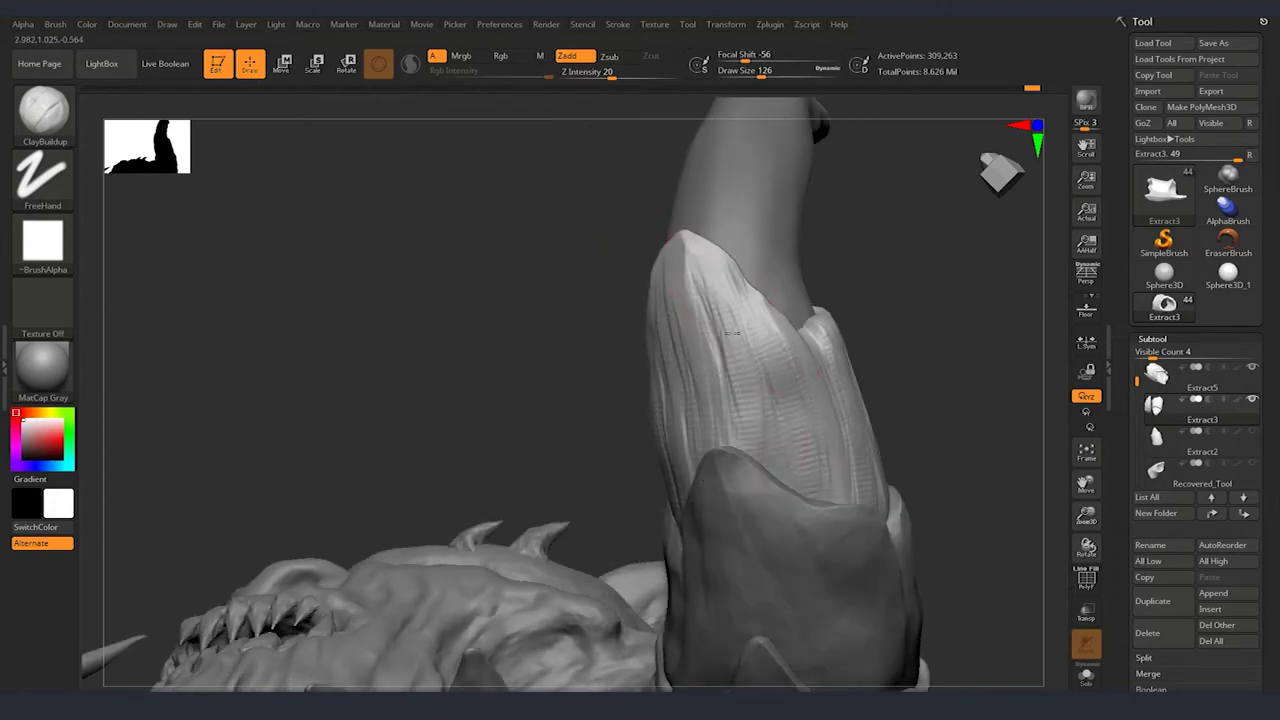
Subdivide the horn sleeve and inspect it from several sides, including its open end.
key(b)
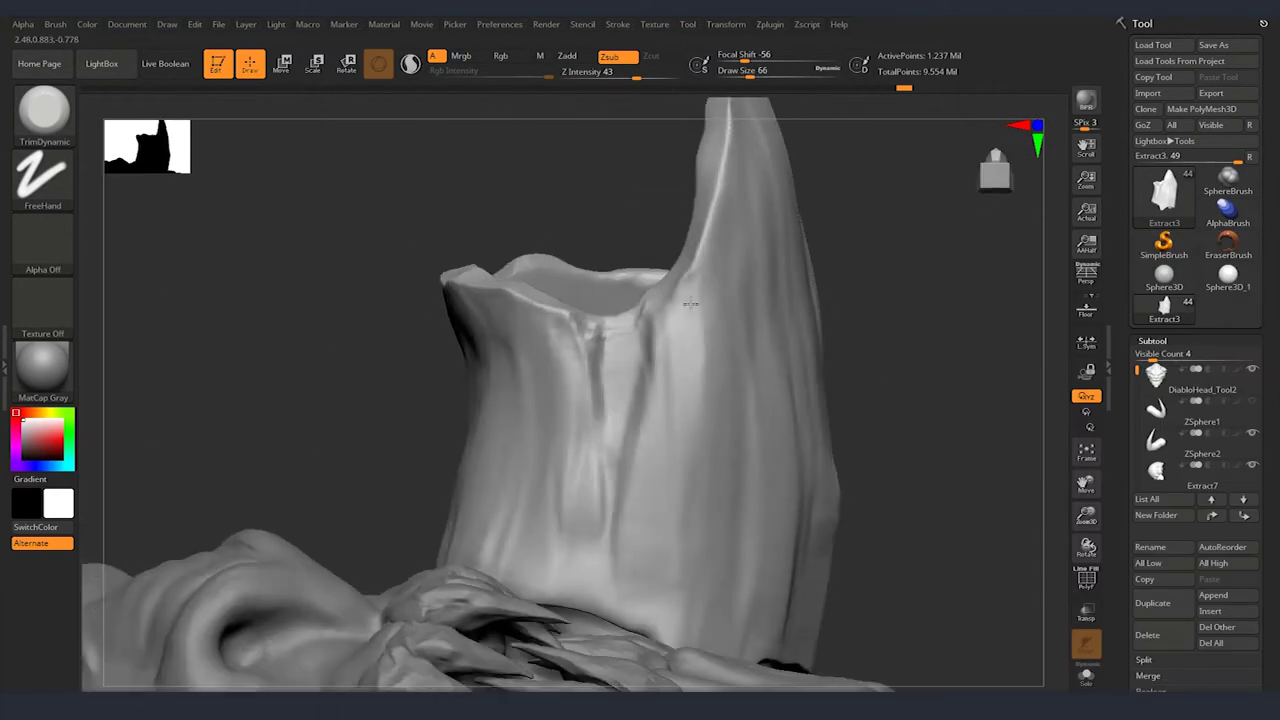
right_drag(690, 303, 604, 343)
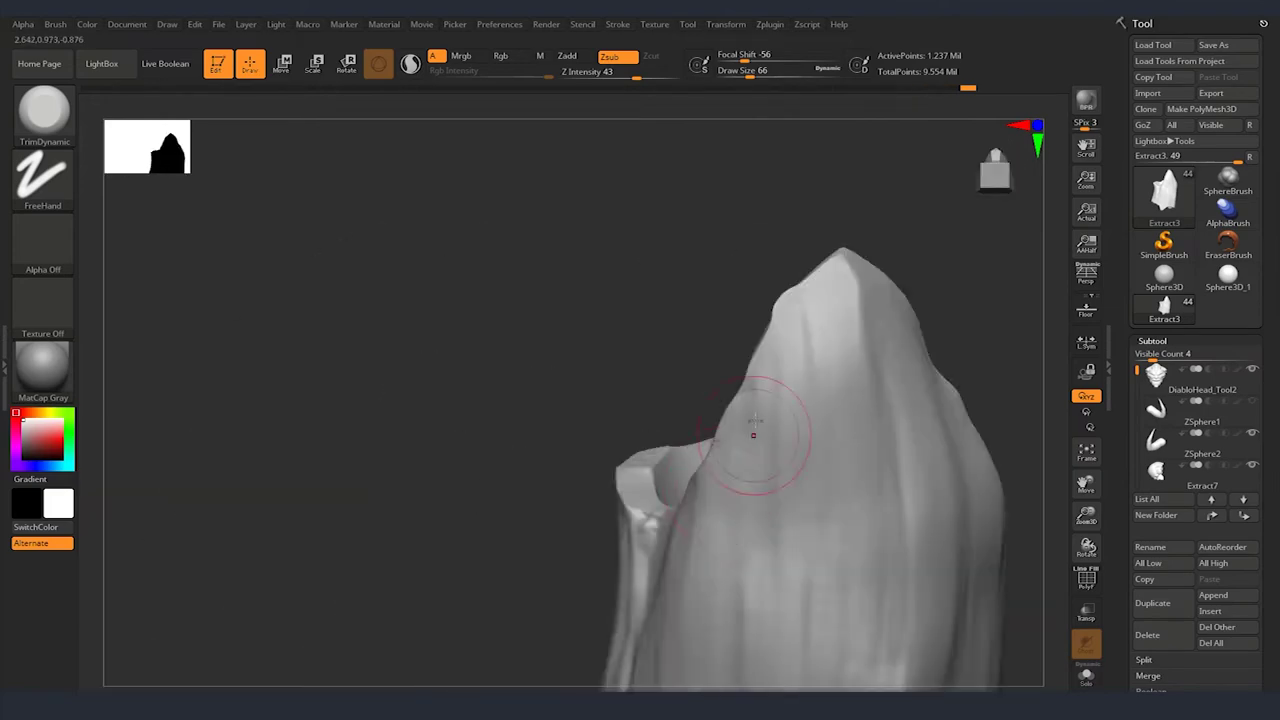
right_drag(664, 365, 652, 411)
right_drag(560, 302, 656, 404)
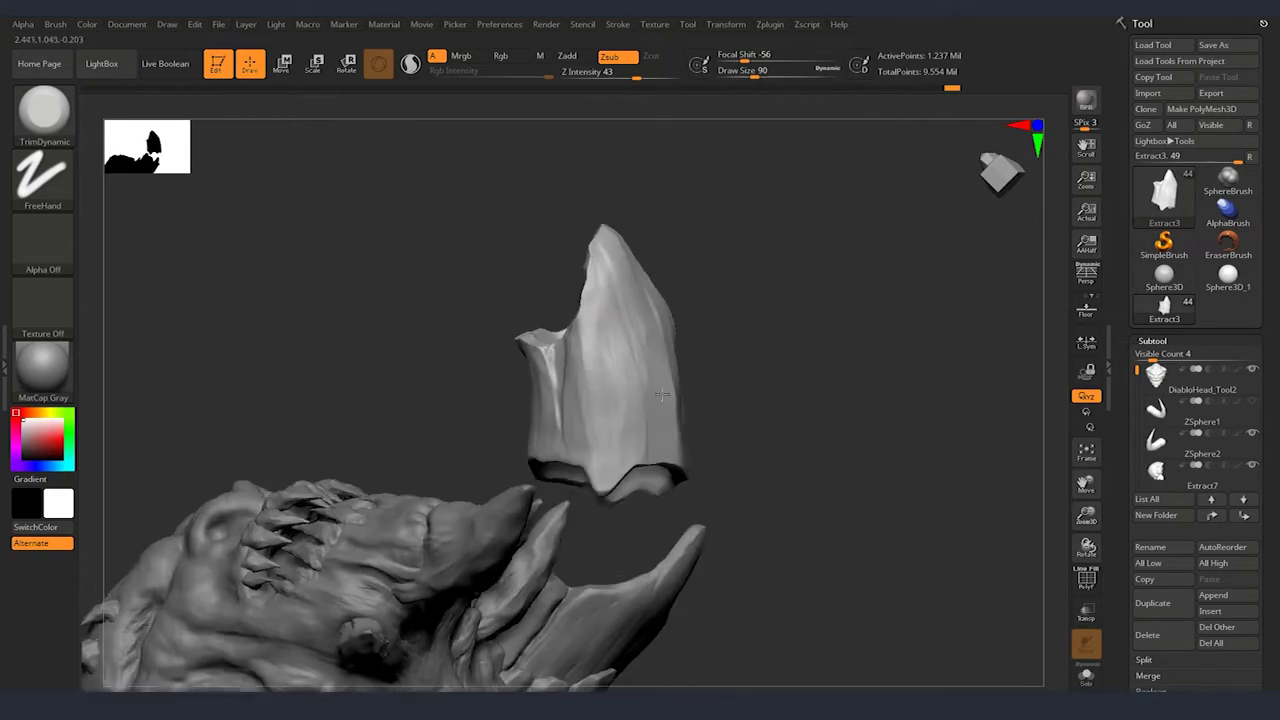
right_drag(679, 354, 803, 453)
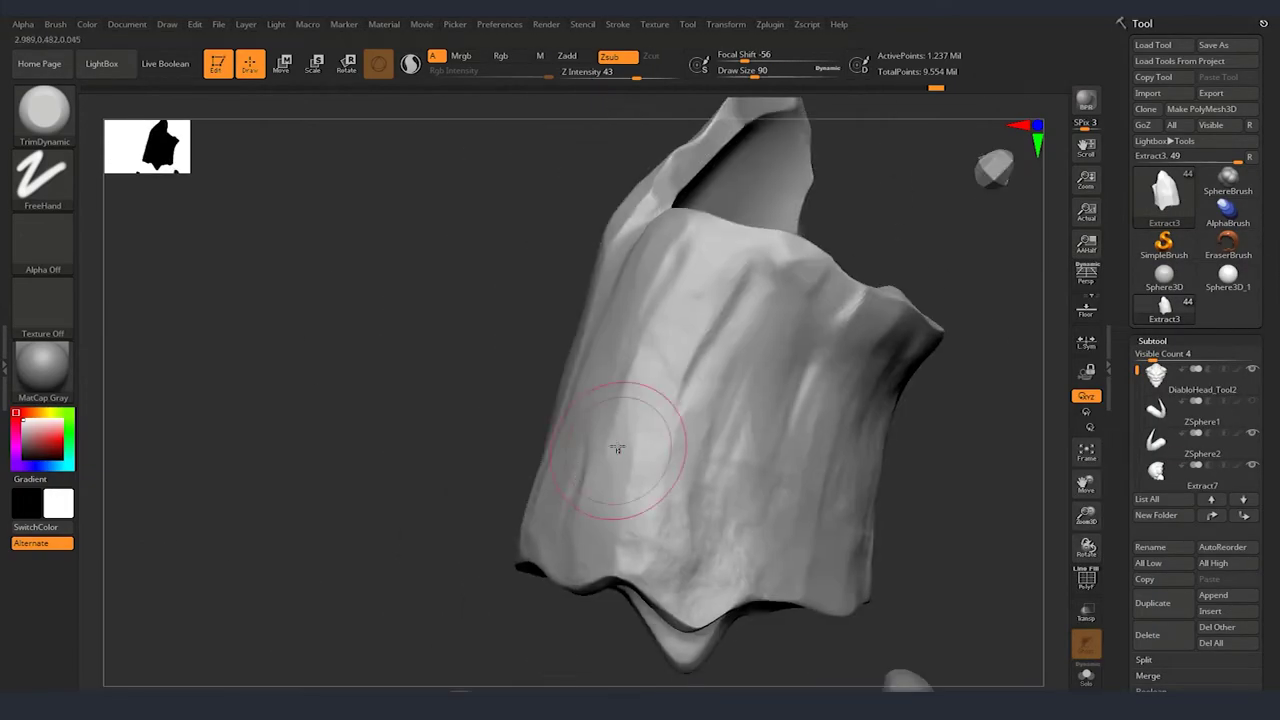
right_drag(702, 465, 691, 566)
Switch to the Slash3 brush and zoom in close on the horn sleeve.
key(b)
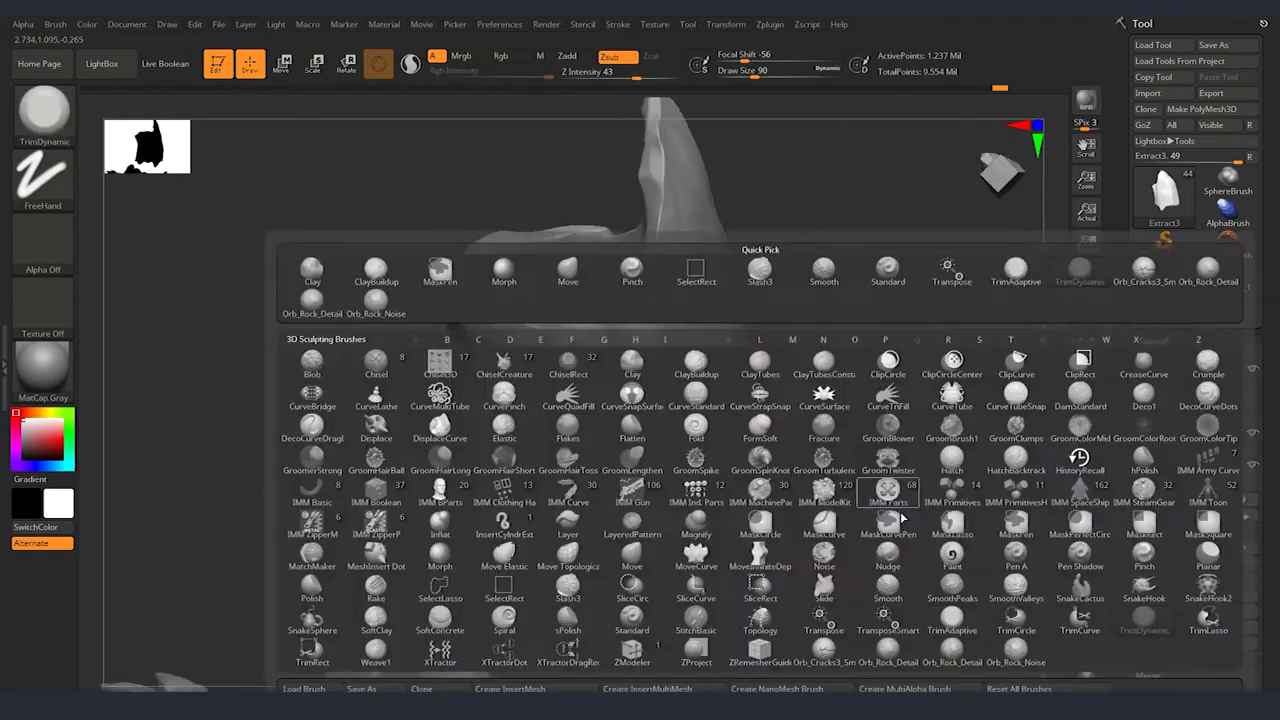
click(589, 588)
mouse_move(640, 420)
right_down()
mouse_move(595, 360)
mouse_move(776, 363)
mouse_move(737, 443)
mouse_move(755, 565)
mouse_move(640, 450)
mouse_move(860, 486)
right_up()
Select the next armor plate on the horn and sculpt it with the Move brush (B, M, V).
alt+click(640, 450)
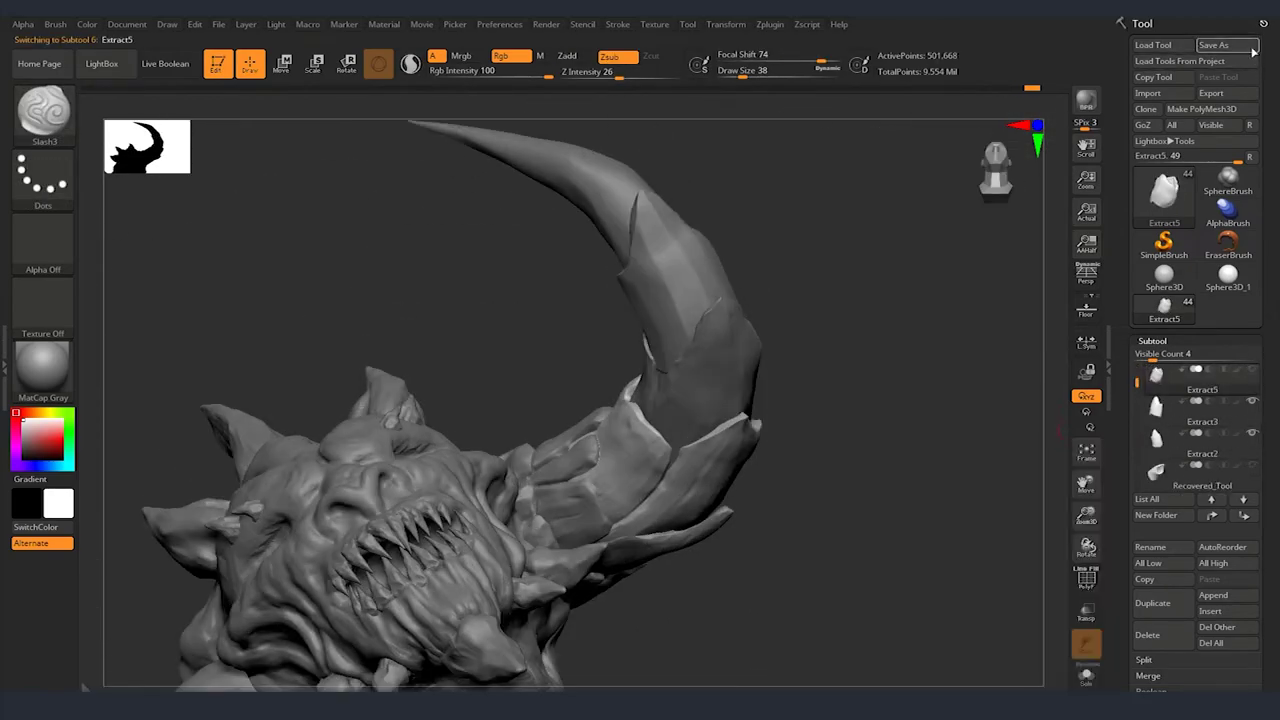
mouse_move(838, 440)
right_down()
mouse_move(734, 471)
mouse_move(782, 480)
right_up()
mouse_move(727, 514)
right_down()
mouse_move(652, 300)
mouse_move(757, 380)
mouse_move(730, 350)
mouse_move(710, 330)
mouse_move(685, 377)
mouse_move(620, 365)
mouse_move(604, 337)
mouse_move(568, 342)
right_up()
mouse_move(474, 410)
right_down()
mouse_move(509, 206)
mouse_move(561, 472)
mouse_move(556, 447)
mouse_move(655, 368)
mouse_move(705, 405)
mouse_move(646, 406)
mouse_move(508, 550)
right_up()
key(b)
key(m)
key(v)
Trim the horn plates with TrimDynamic, working around the horn from several sides.
key(b)
key(t)
key(d)
right_drag(399, 368, 400, 428)
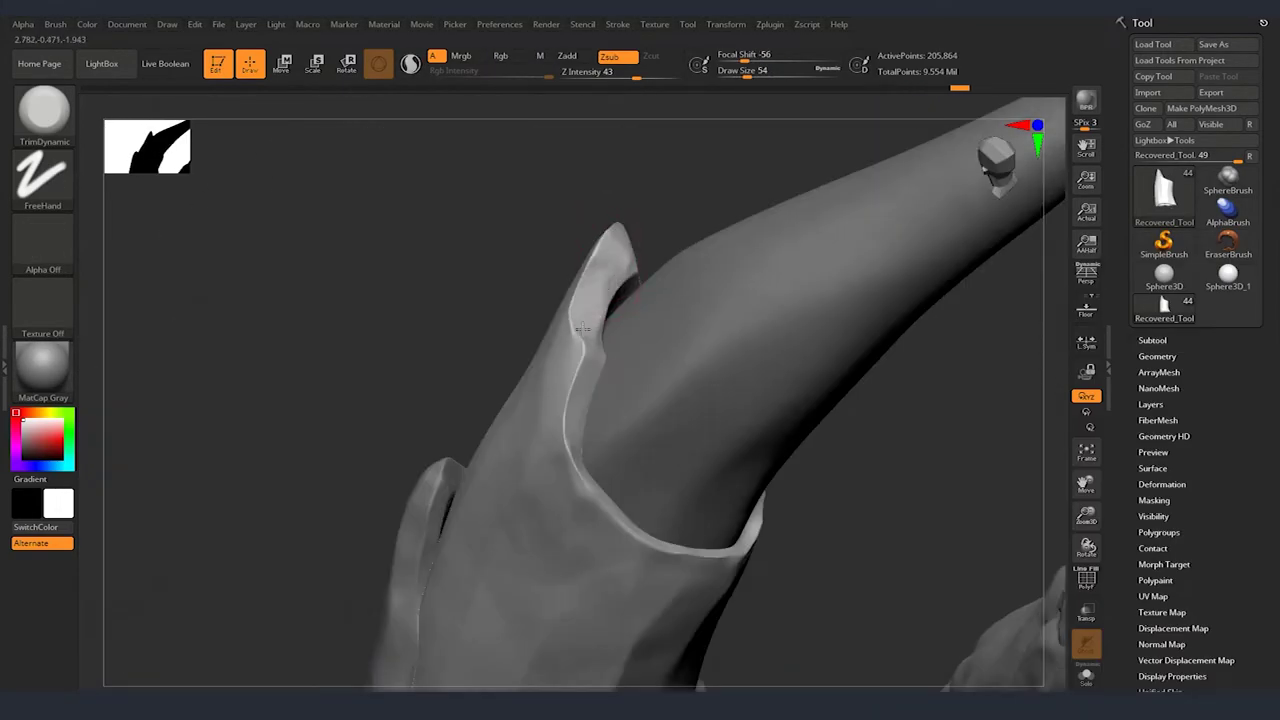
mouse_move(582, 328)
mouse_down()
mouse_move(667, 483)
mouse_move(720, 257)
mouse_move(630, 522)
mouse_up()
drag(494, 435, 654, 482)
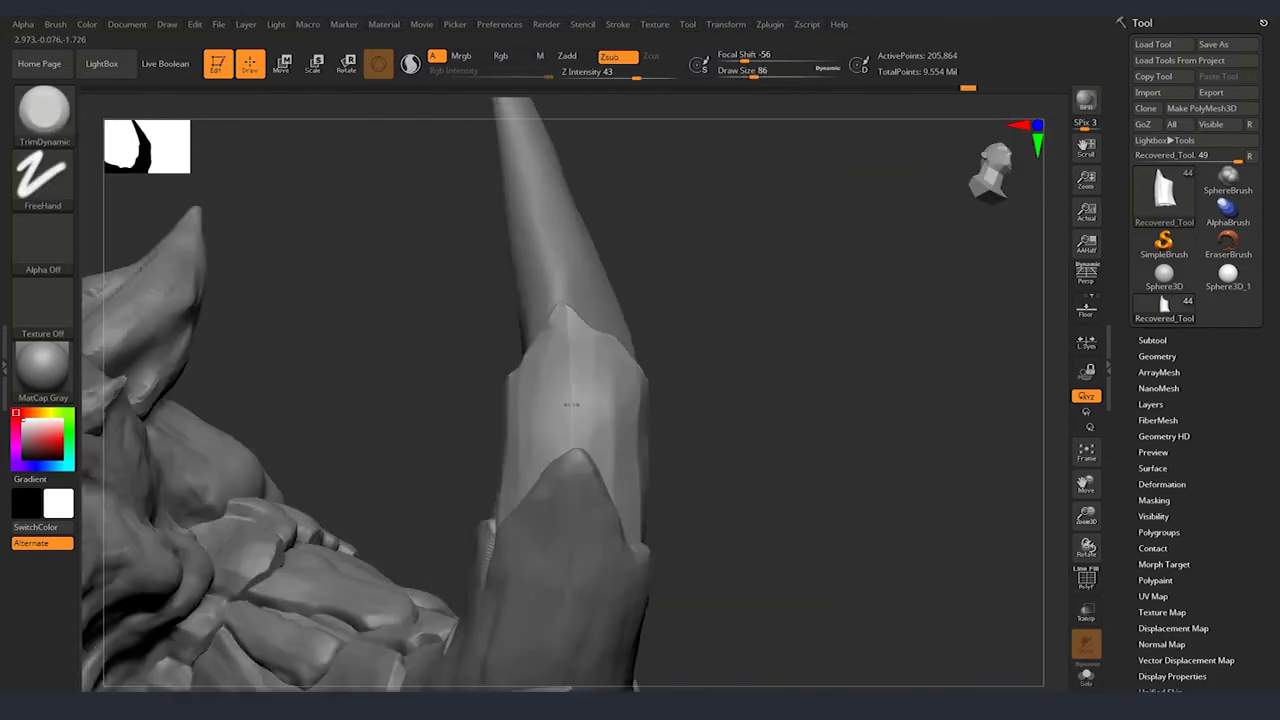
drag(548, 280, 508, 423)
mouse_move(648, 308)
mouse_down()
mouse_move(608, 300)
mouse_move(648, 382)
mouse_move(637, 521)
mouse_move(761, 500)
mouse_up()
mouse_move(574, 401)
mouse_down()
mouse_move(543, 451)
mouse_move(680, 423)
mouse_move(663, 460)
mouse_move(592, 420)
mouse_move(634, 449)
mouse_move(582, 550)
mouse_move(471, 443)
mouse_move(660, 444)
mouse_move(694, 531)
mouse_move(660, 429)
mouse_up()
Alternate ClayBuildup and TrimDynamic, then expand the subtool list and use Move on plate Extract3.
key(b)
key(c)
key(b)
key(b)
key(t)
key(d)
click(1152, 340)
drag(800, 500, 851, 464)
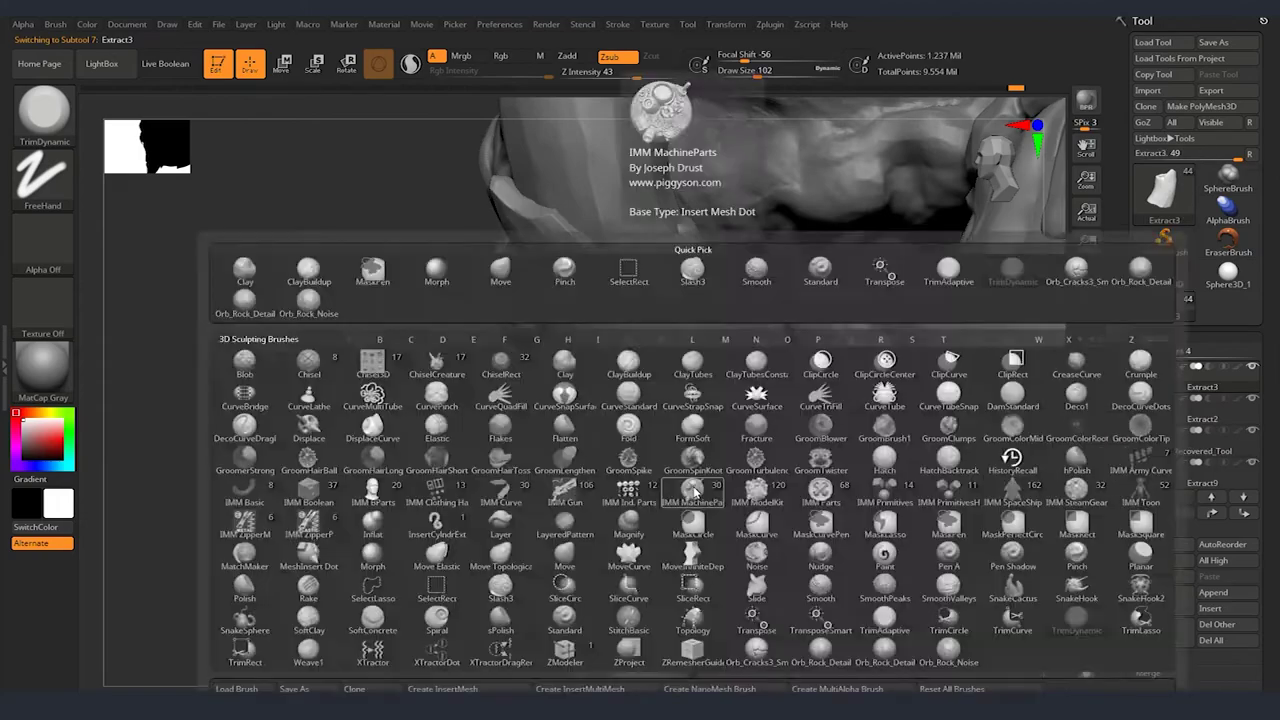
key(b)
key(m)
key(v)
drag(828, 413, 1007, 333)
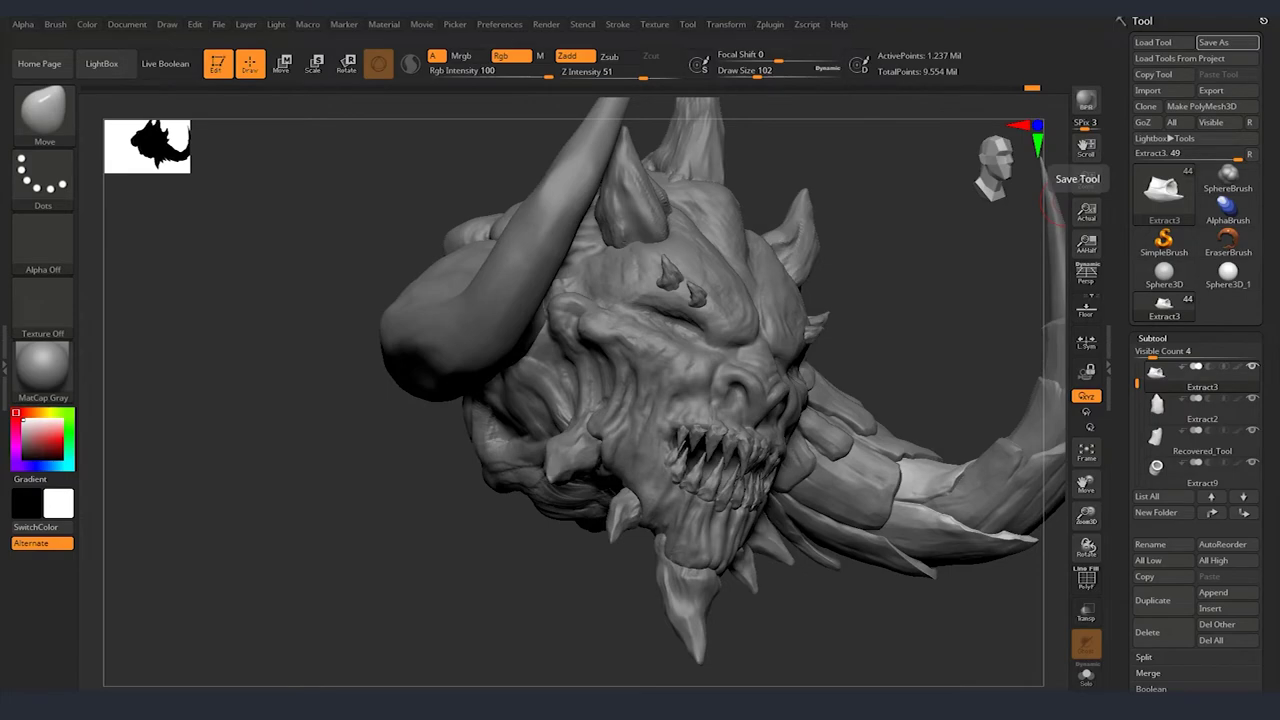
Select the top collar piece Extract9 and zoom in to view it head-on beside the horn.
alt+click(745, 418)
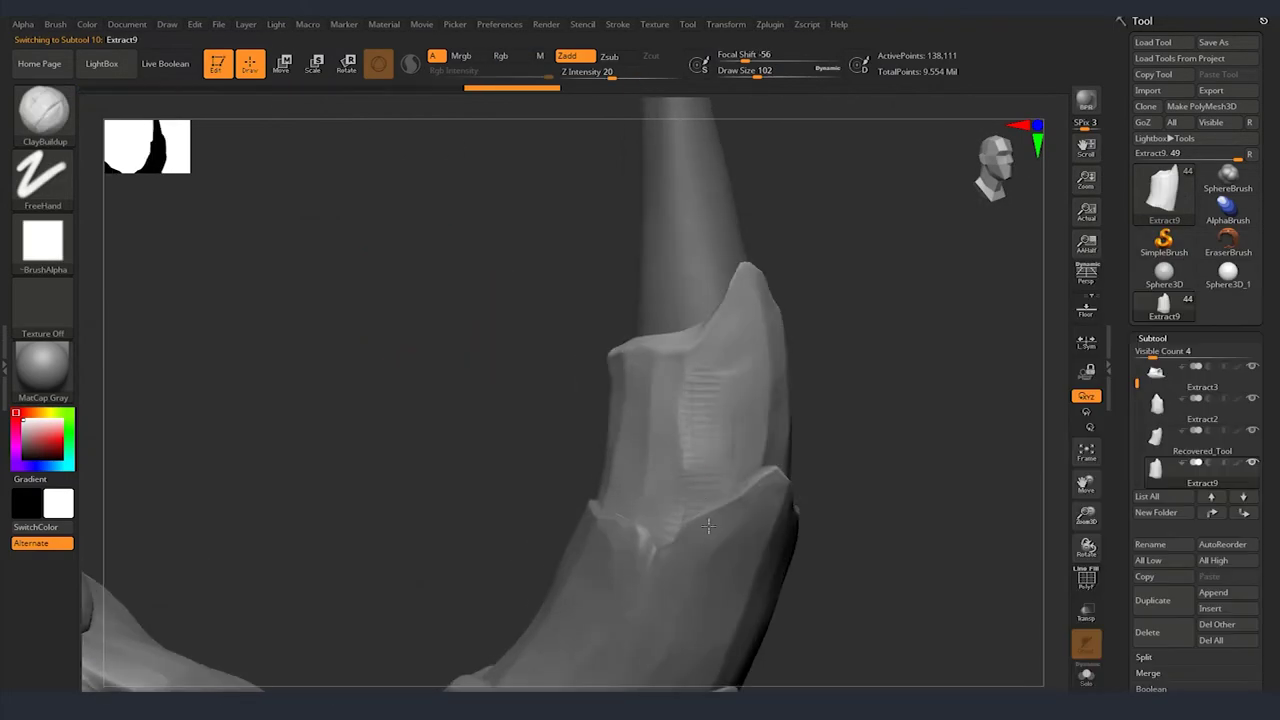
drag(698, 376, 513, 434)
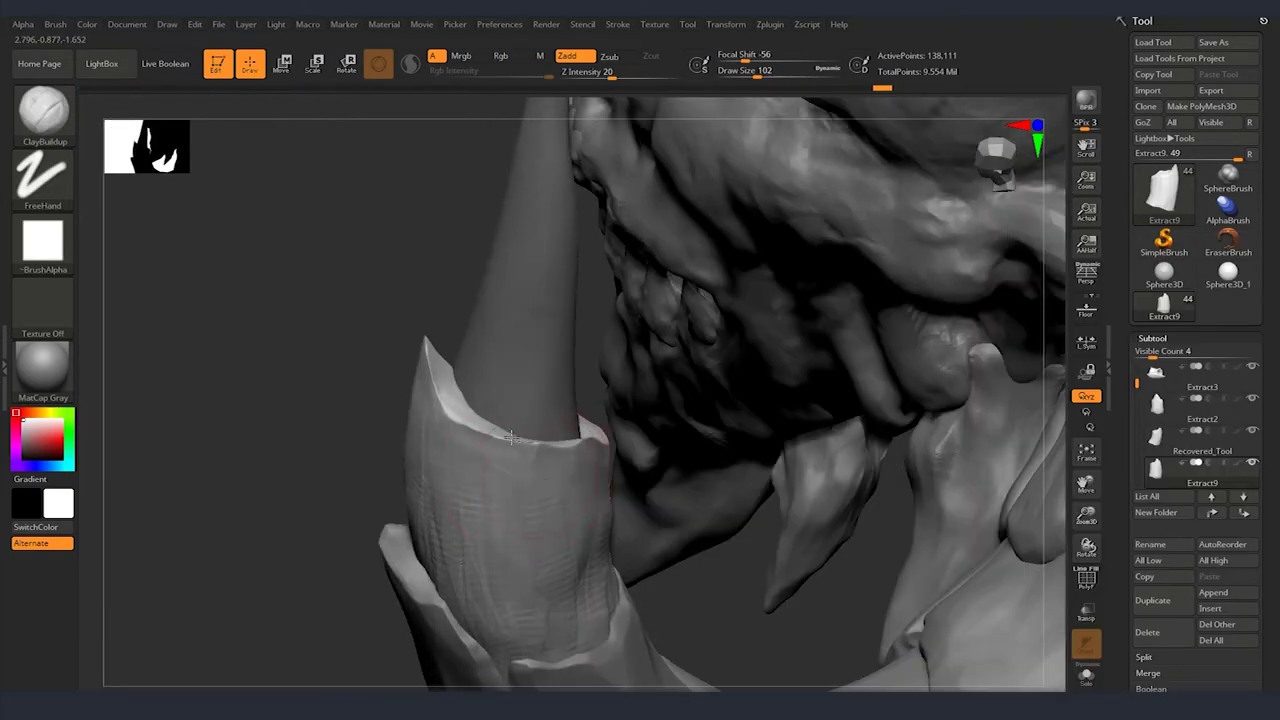
mouse_move(534, 461)
mouse_down()
mouse_move(676, 568)
mouse_move(613, 497)
mouse_up()
drag(513, 484, 1085, 340)
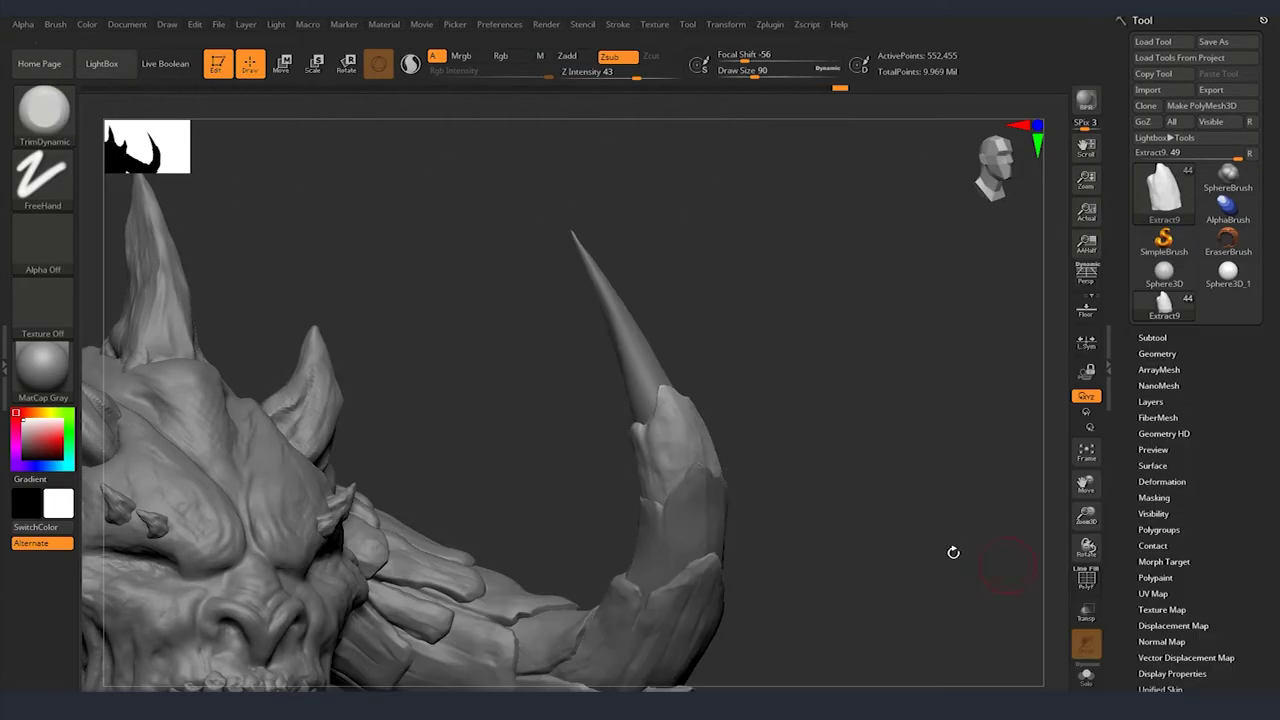
mouse_move(953, 552)
mouse_down()
mouse_move(630, 325)
mouse_move(683, 367)
mouse_up()
drag(780, 460, 698, 433)
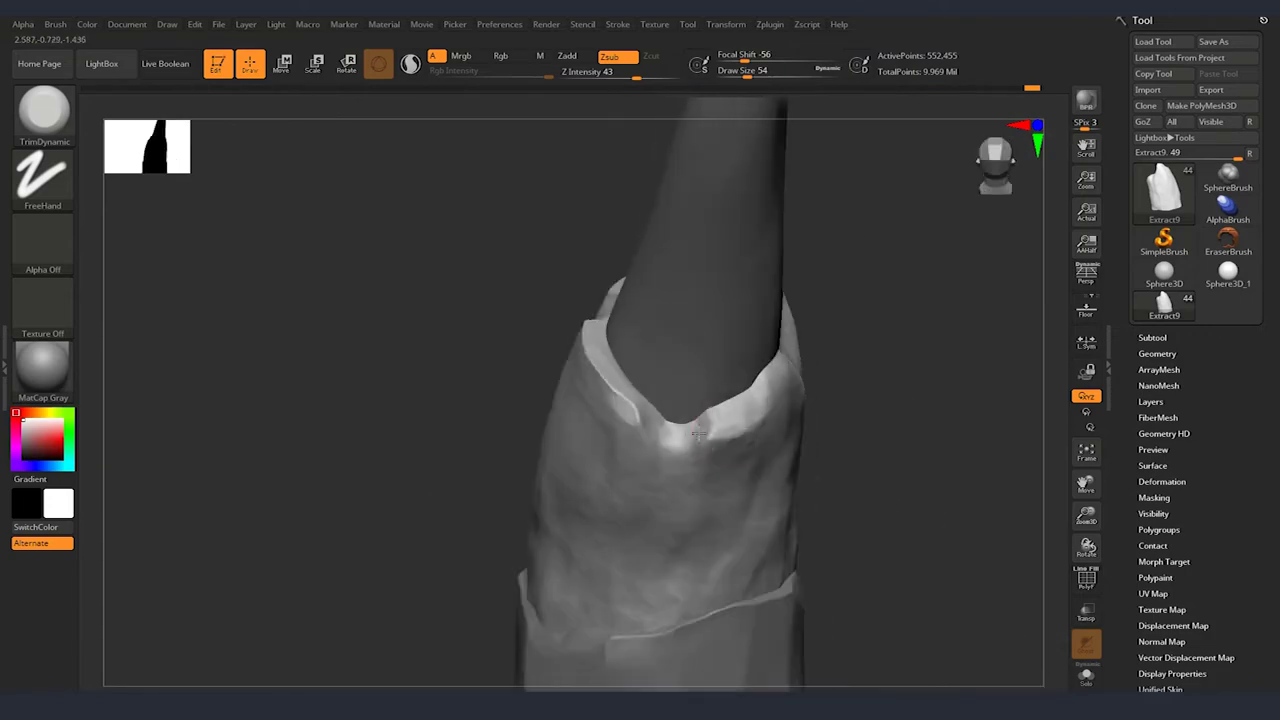
drag(300, 400, 678, 566)
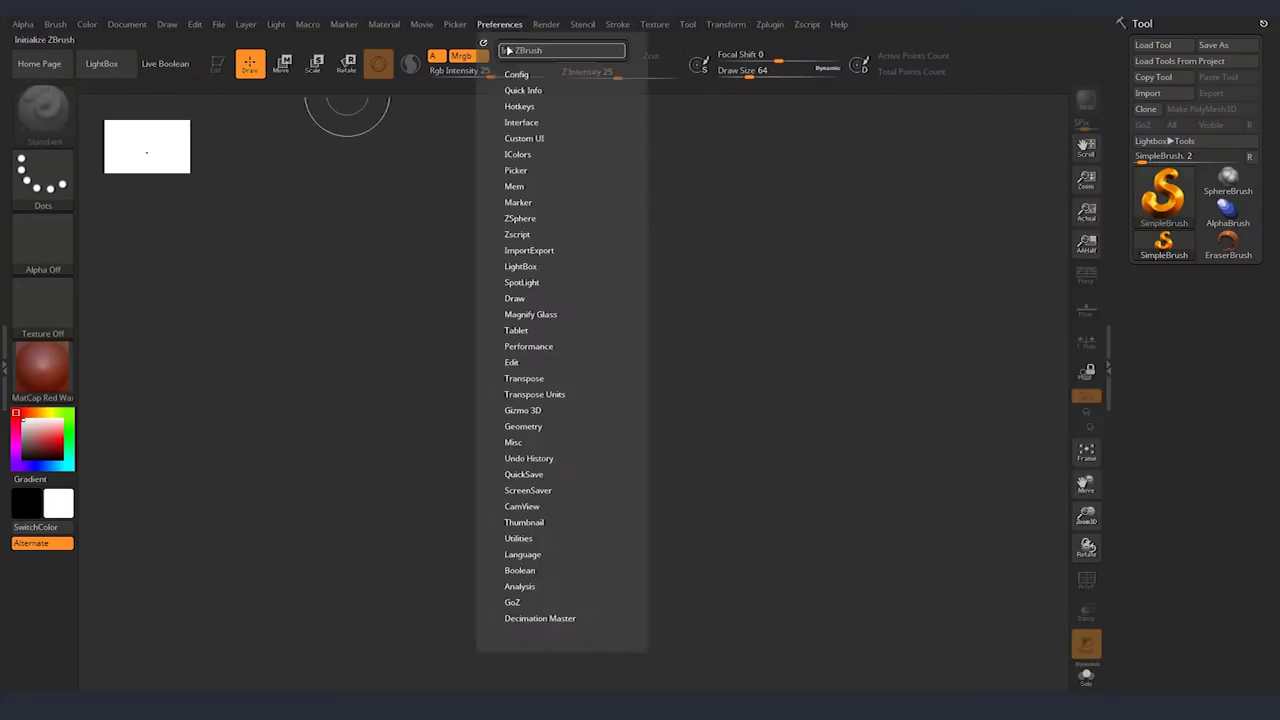
Restore the sculpt from quick saves and pick the TrimDynamic brush (B, T, D).
key(comma)
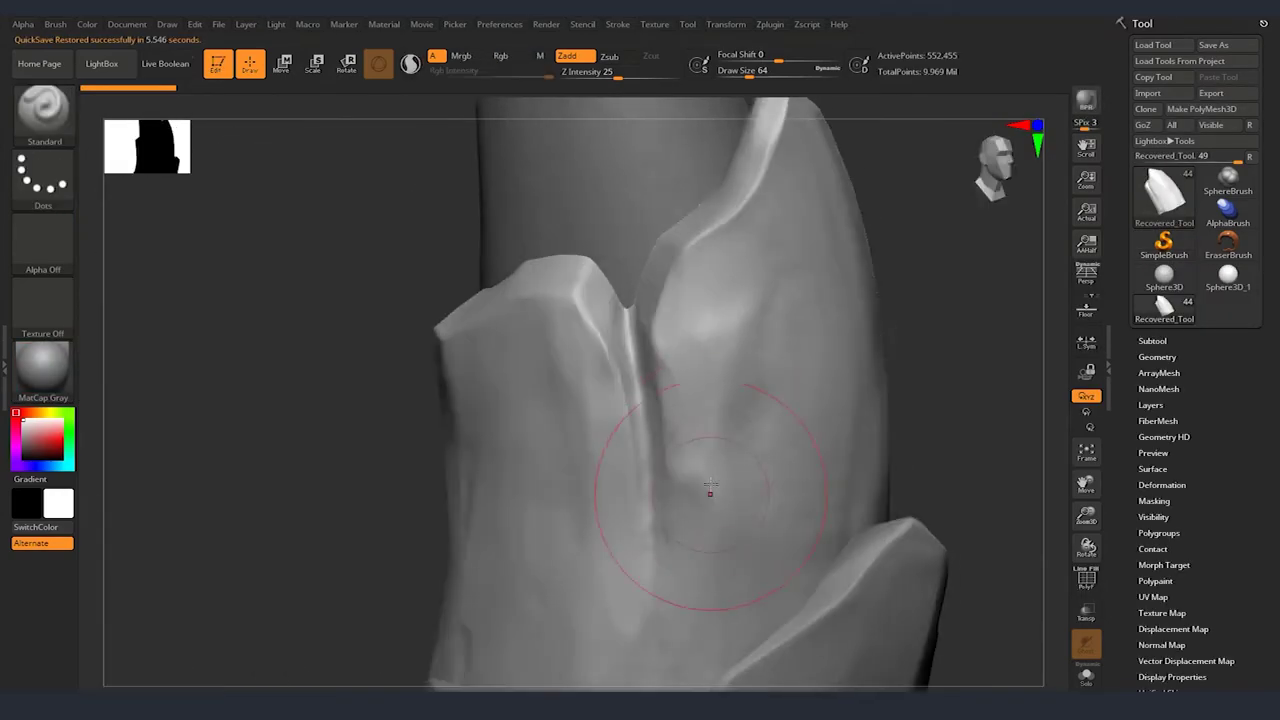
key(b)
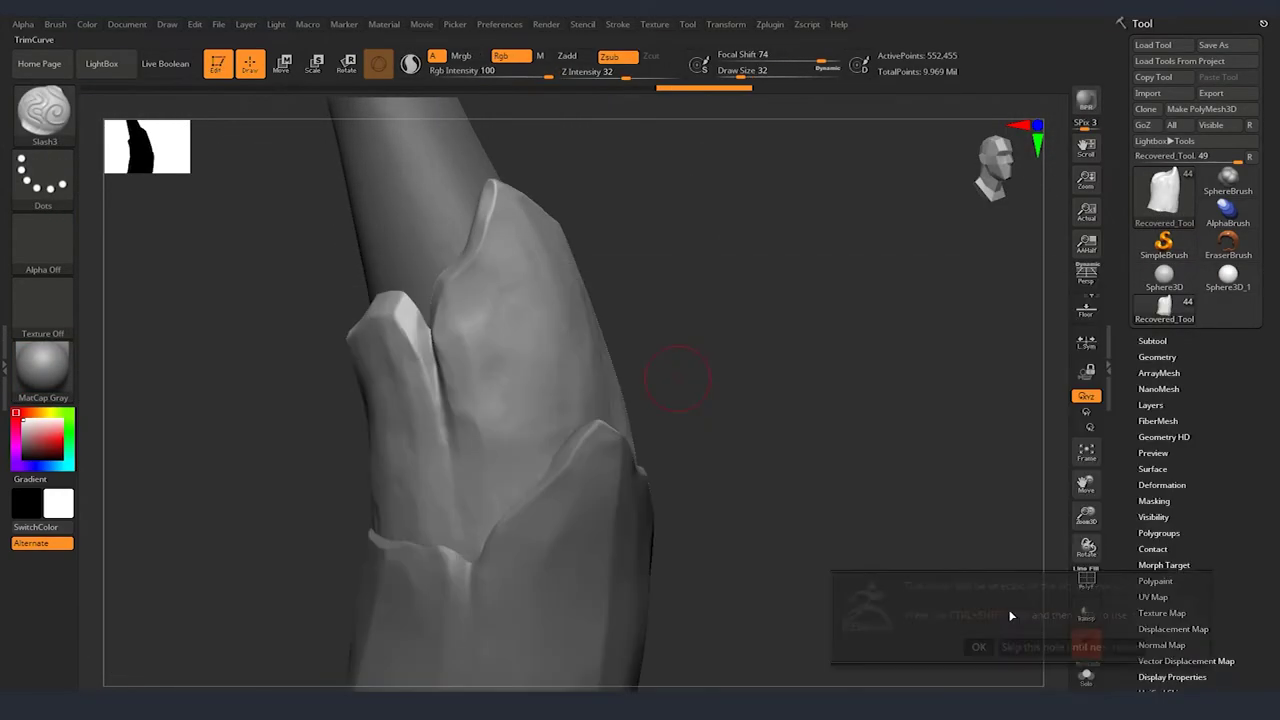
key(t)
key(d)
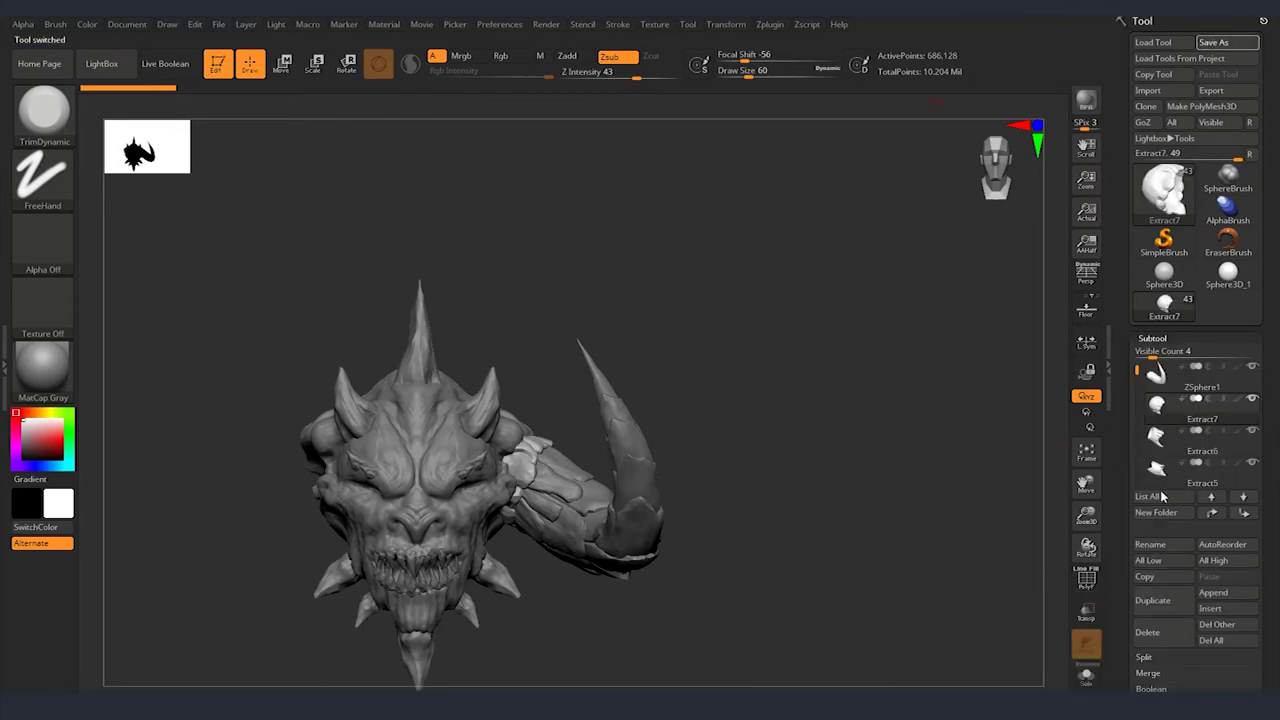
Mirror the armored horn subtool to the left side with SubTool Master's Mirror.
click(770, 24)
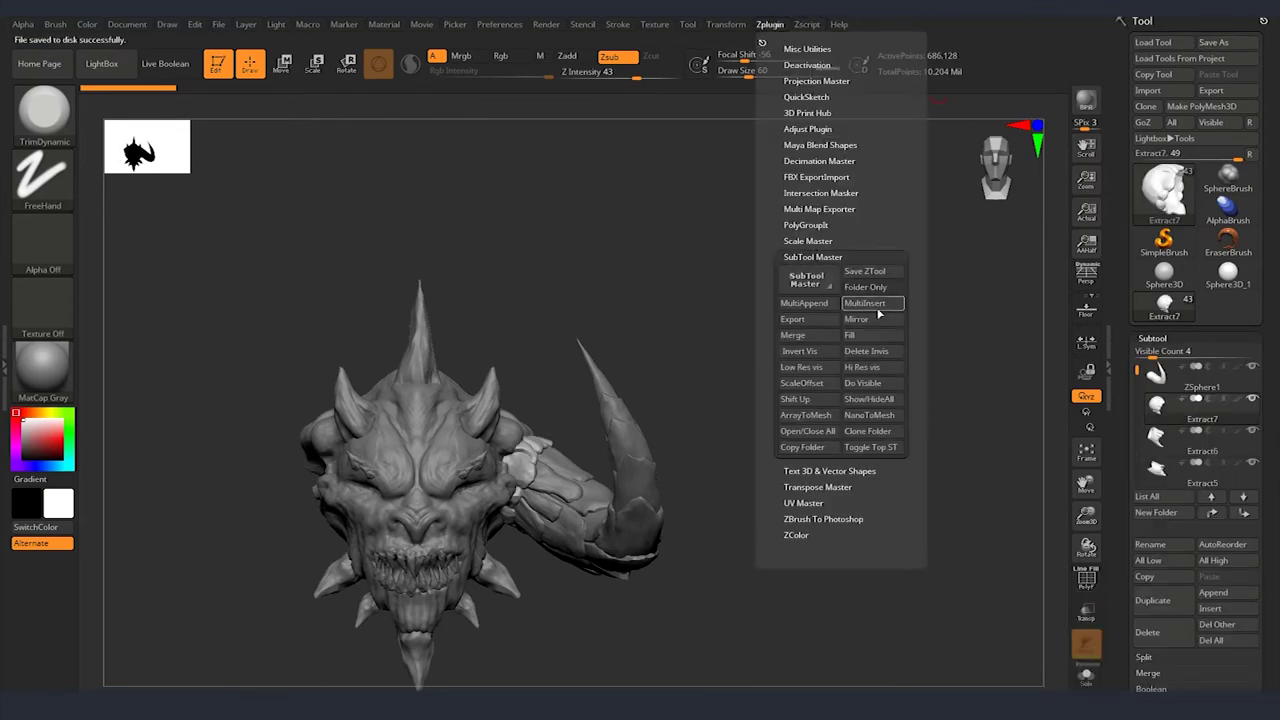
click(829, 251)
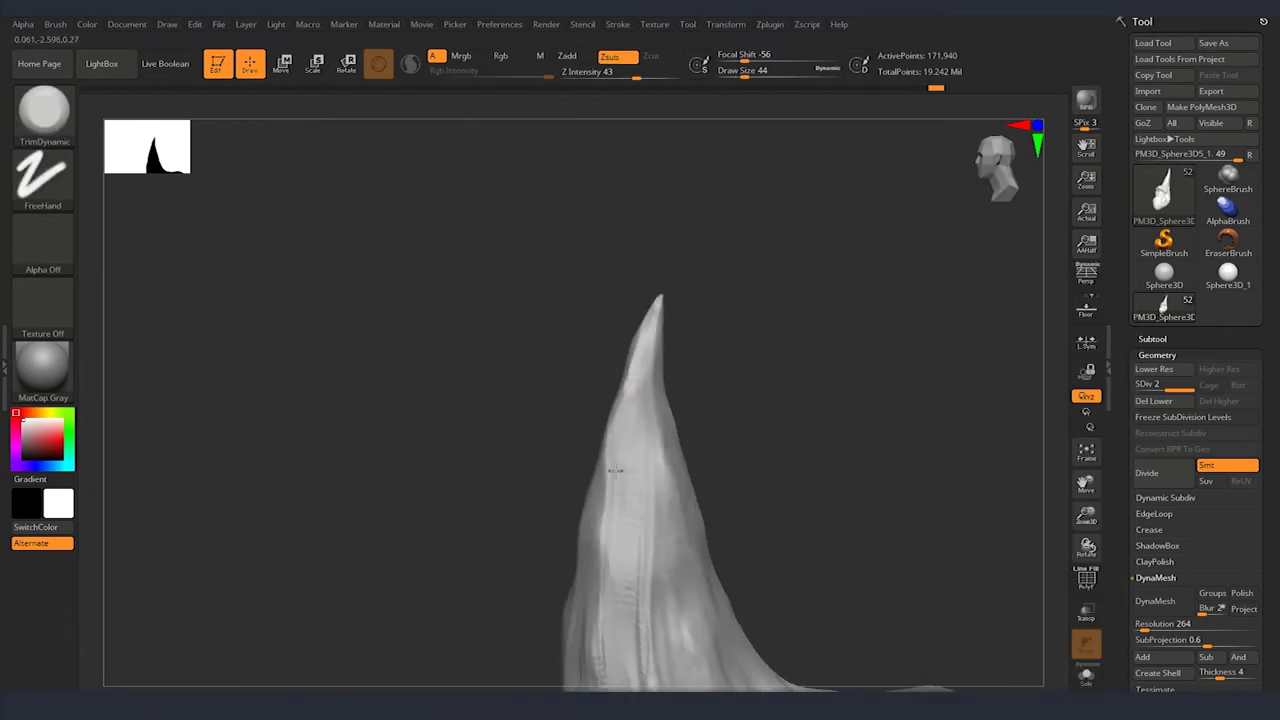
Orbit around the horn pair to the downward chin spike and select that spike subtool.
right_drag(636, 536, 515, 592)
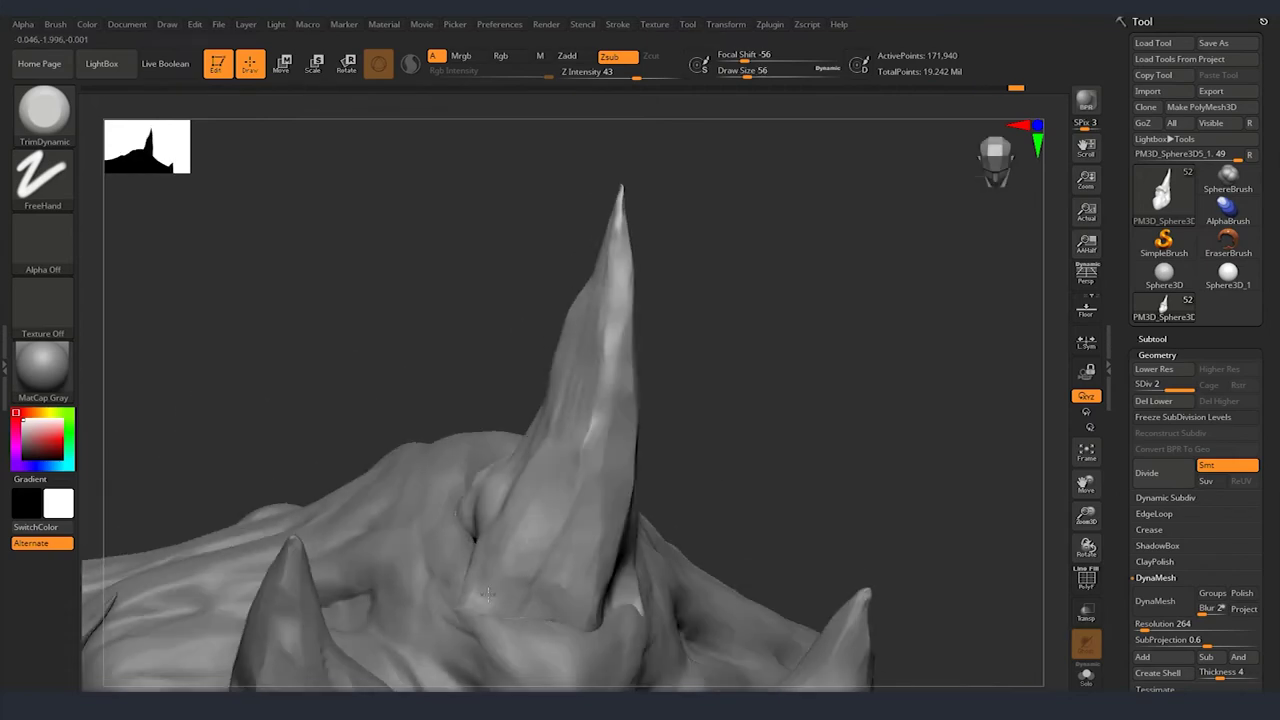
right_drag(514, 516, 412, 436)
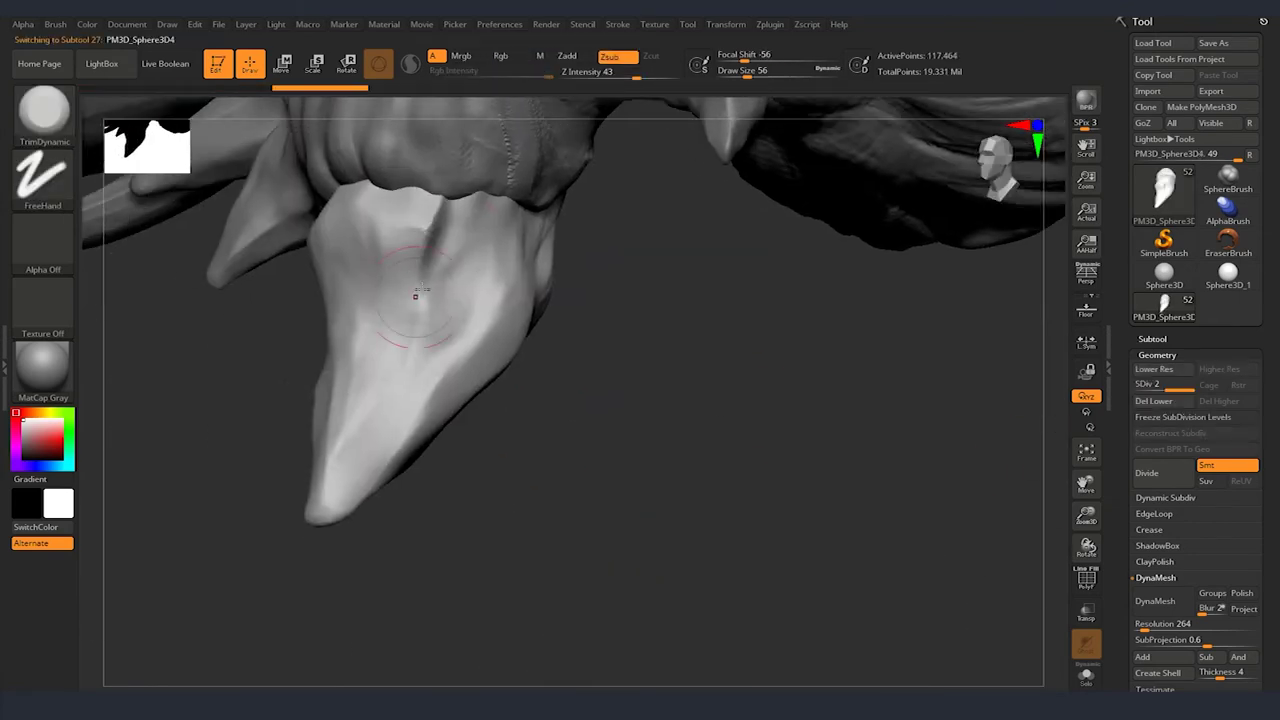
right_drag(348, 478, 560, 332)
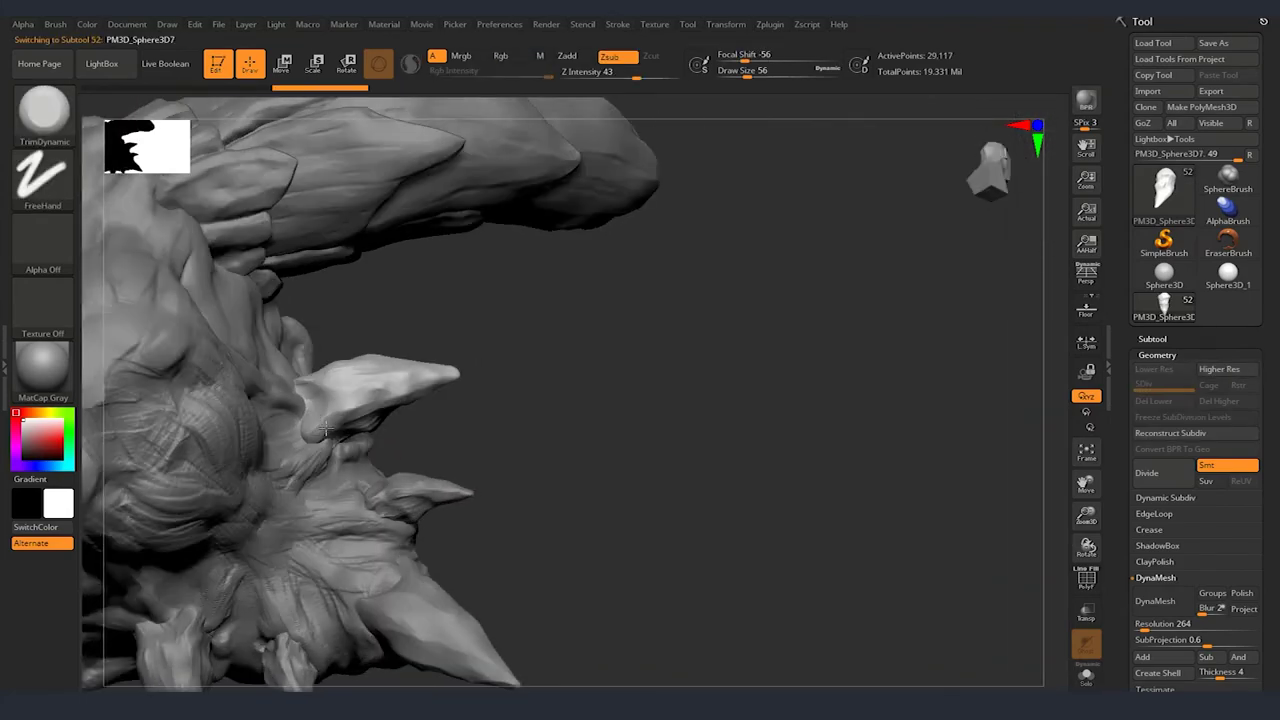
alt+click(400, 438)
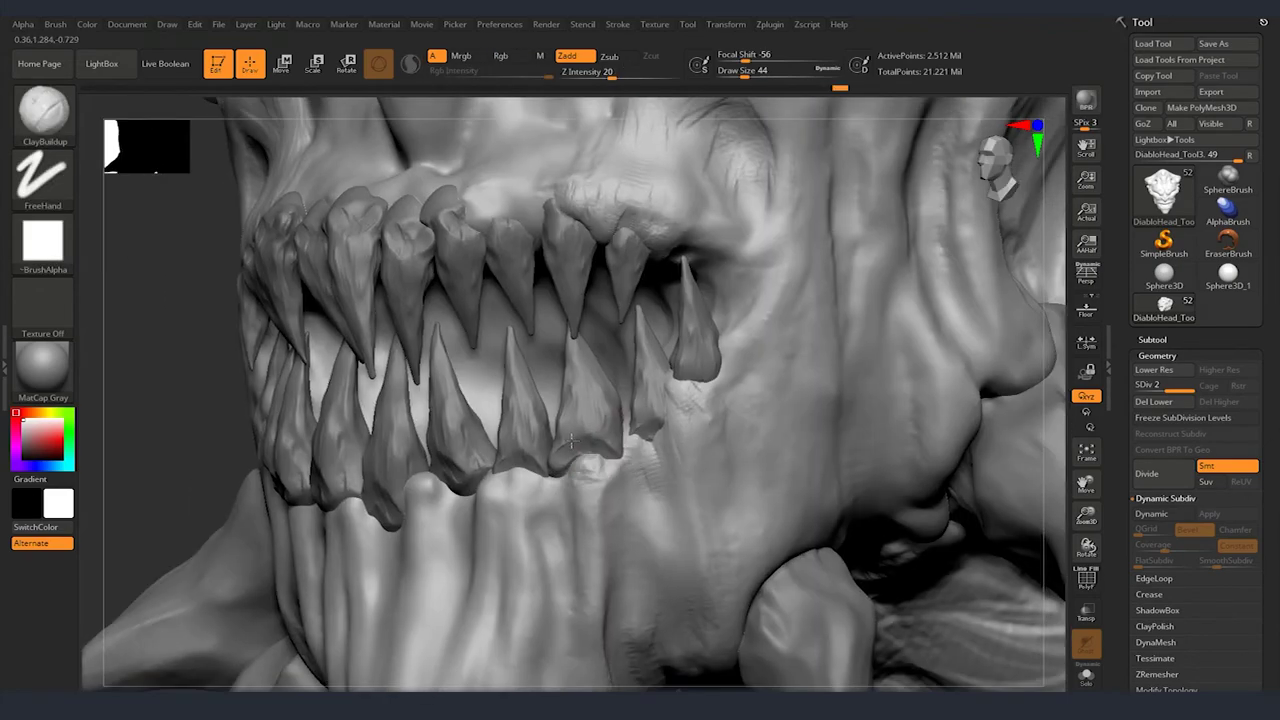
Switch to ClayBuildup and work the nose, teeth and brow from close side views.
right_drag(571, 440, 482, 495)
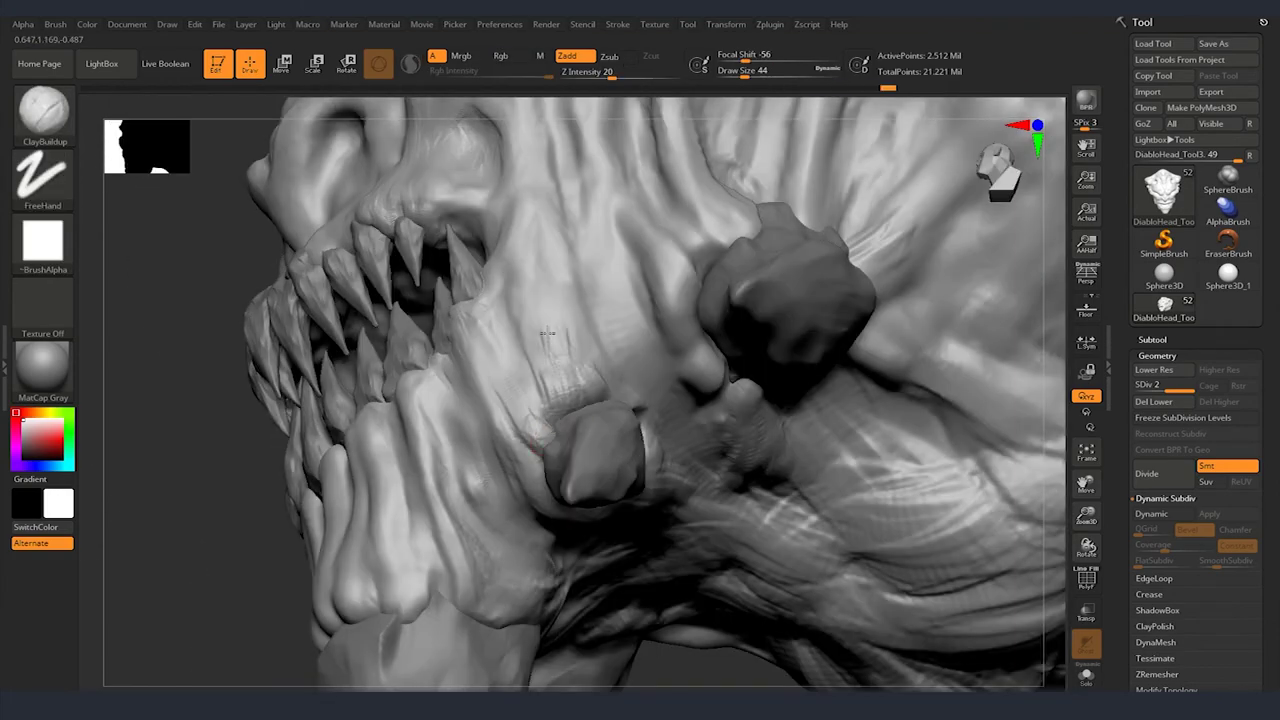
mouse_move(547, 333)
right_down()
mouse_move(671, 418)
mouse_move(650, 483)
mouse_move(665, 488)
mouse_move(663, 505)
right_up()
key(b)
mouse_move(560, 420)
ctrl+right_down()
mouse_move(606, 448)
mouse_move(528, 433)
ctrl+right_up()
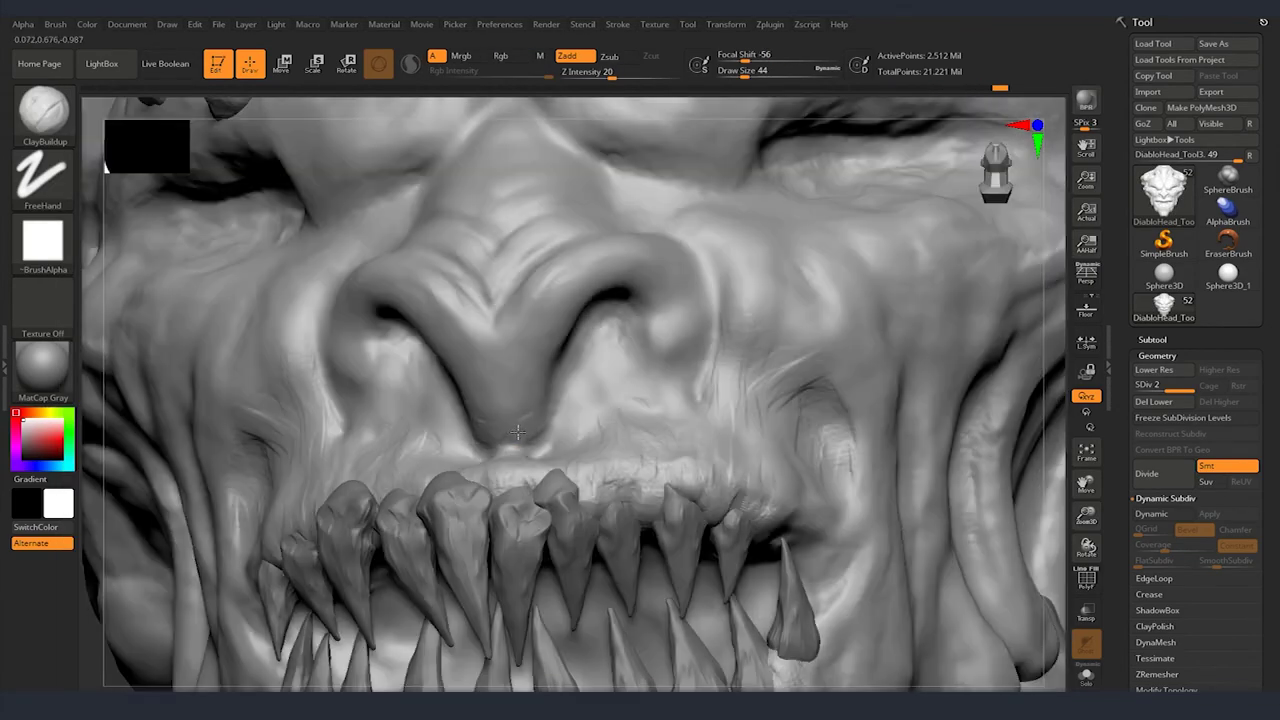
mouse_move(632, 414)
right_down()
mouse_move(509, 500)
mouse_move(627, 427)
mouse_move(486, 386)
mouse_move(540, 400)
mouse_move(590, 390)
right_up()
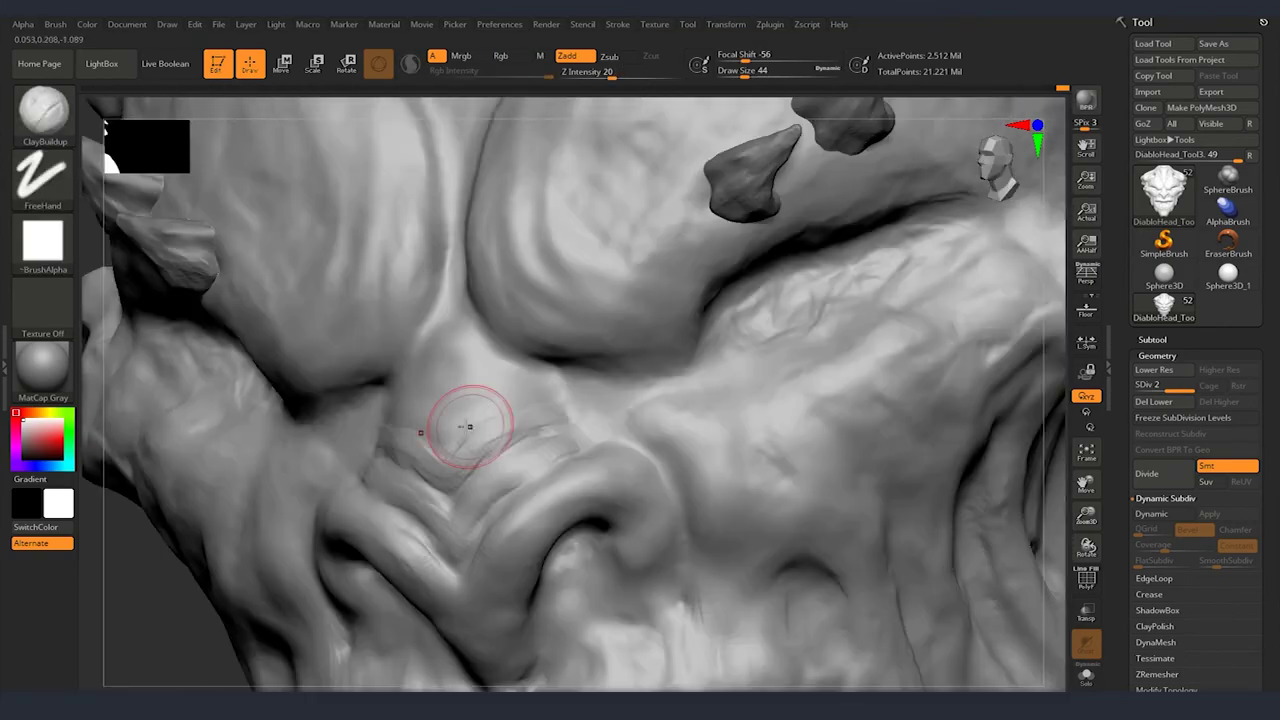
mouse_move(516, 470)
right_down()
mouse_move(580, 380)
mouse_move(545, 358)
right_up()
Build up and smooth around the small brow horns, viewing them from several angles.
mouse_move(609, 284)
right_down()
mouse_move(409, 423)
mouse_move(641, 388)
mouse_move(717, 488)
right_up()
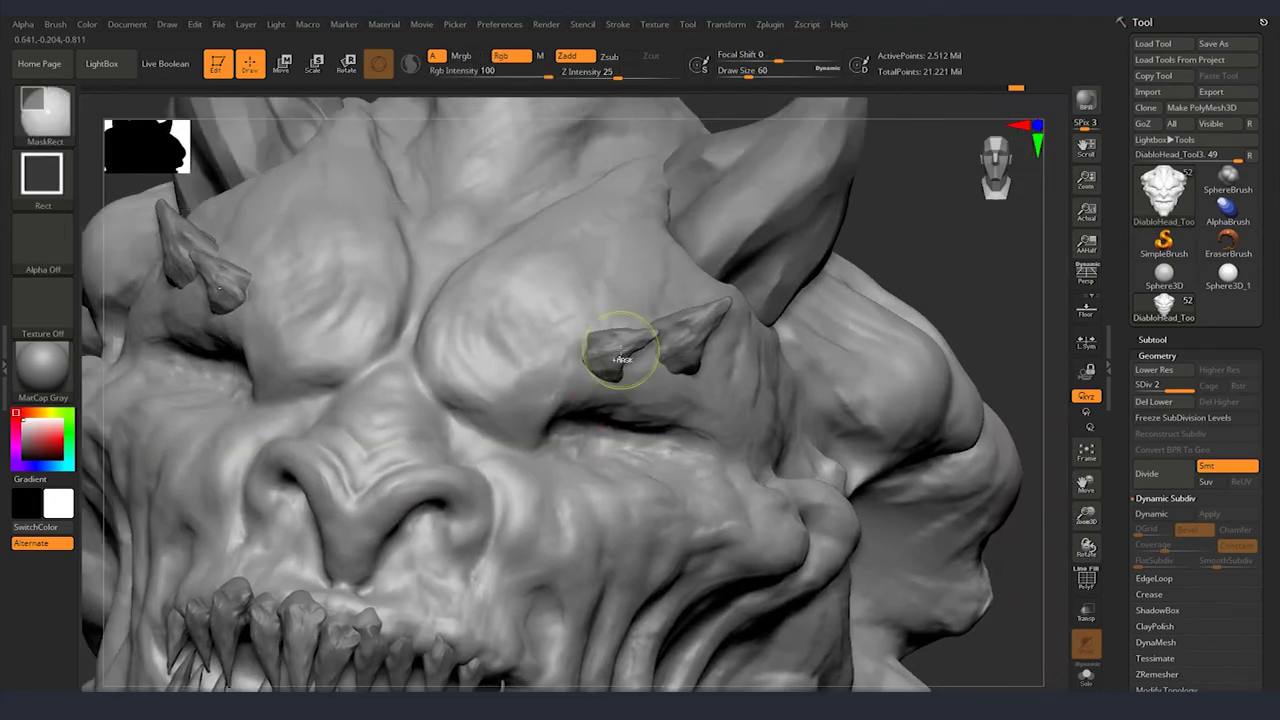
right_drag(614, 349, 650, 332)
right_drag(510, 333, 709, 390)
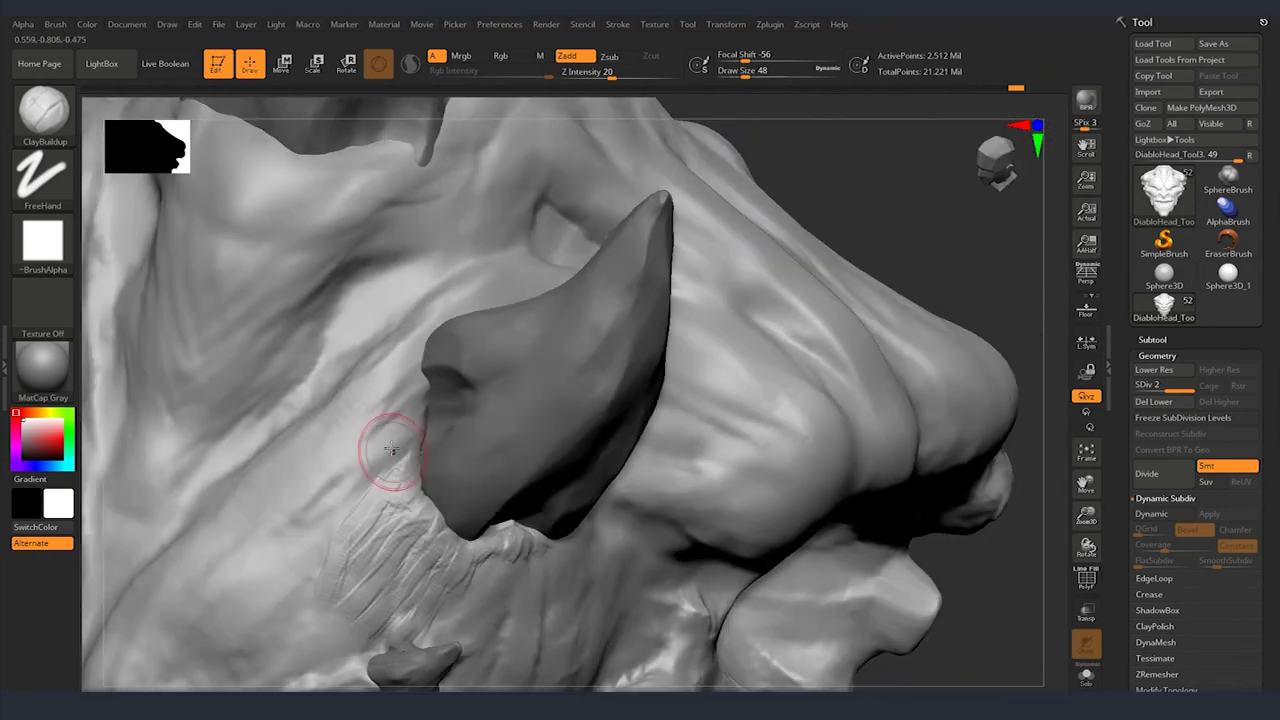
mouse_move(392, 450)
right_down()
mouse_move(389, 371)
mouse_move(595, 346)
right_up()
right_drag(659, 383, 480, 535)
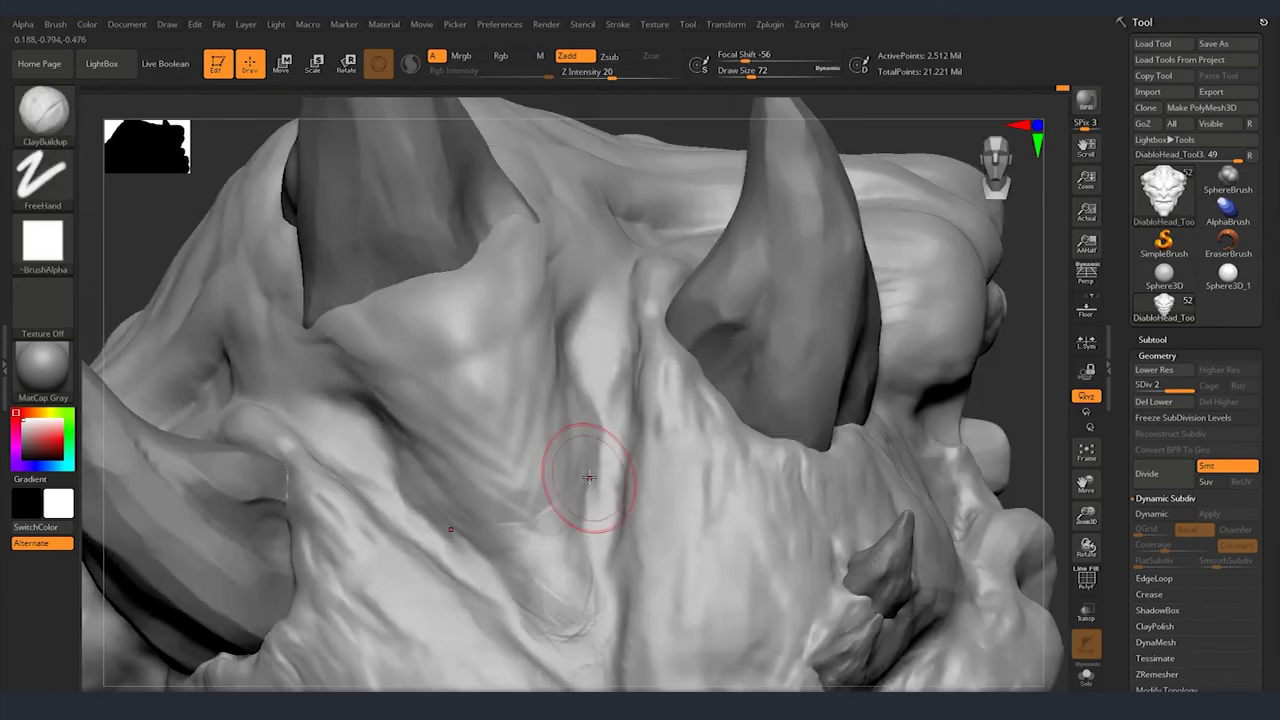
mouse_move(589, 477)
right_down()
mouse_move(614, 409)
mouse_move(408, 477)
right_up()
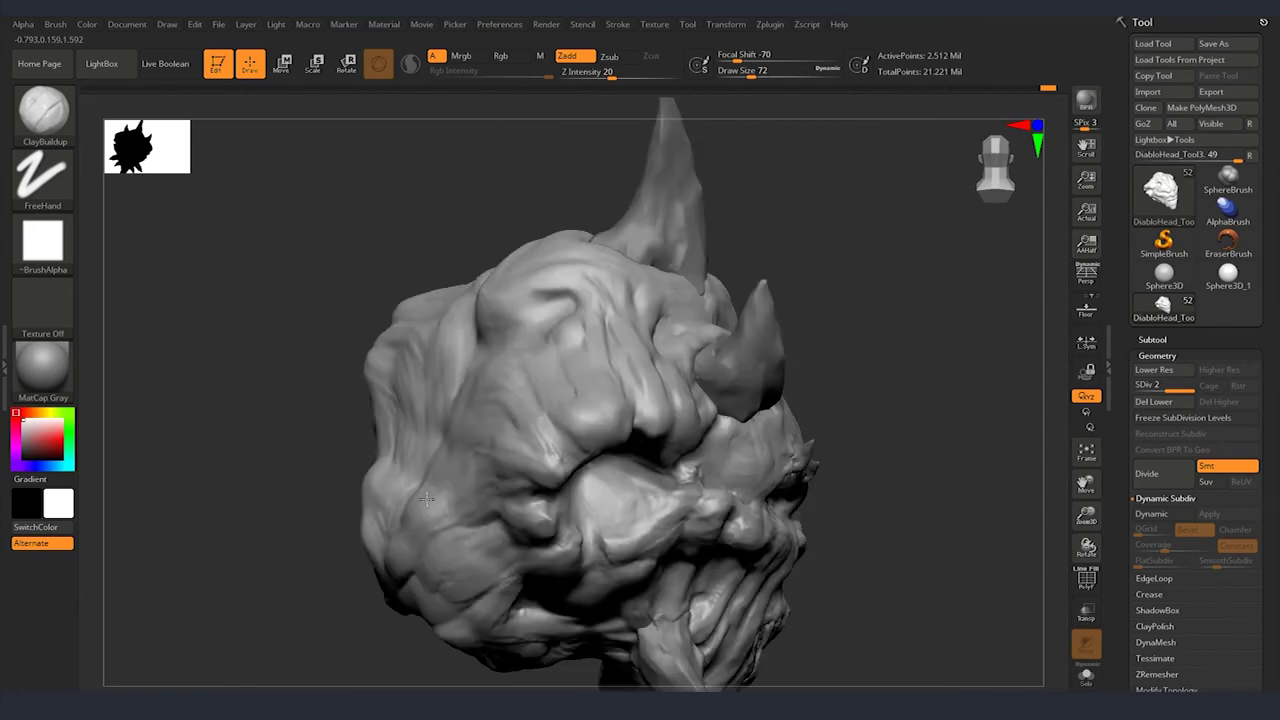
drag(483, 431, 486, 371)
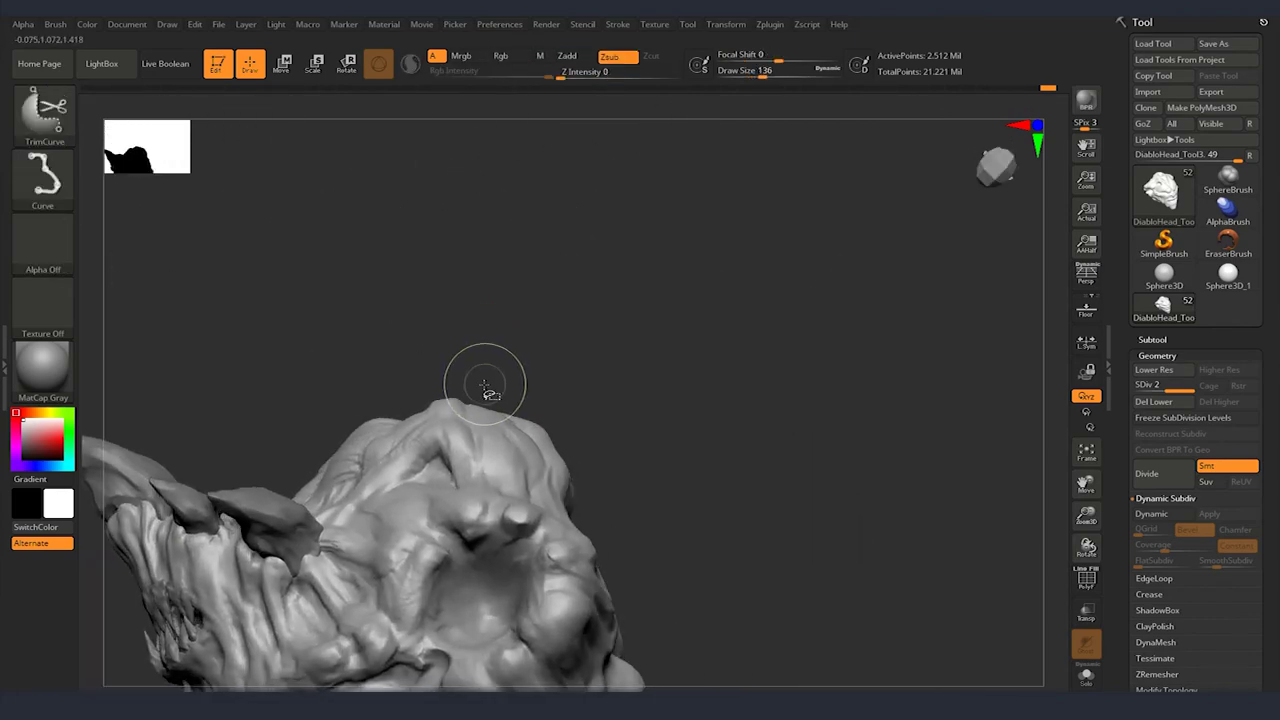
Slice several flat cuts off the top of the head with trim strokes.
key(b)
key(c)
key(b)
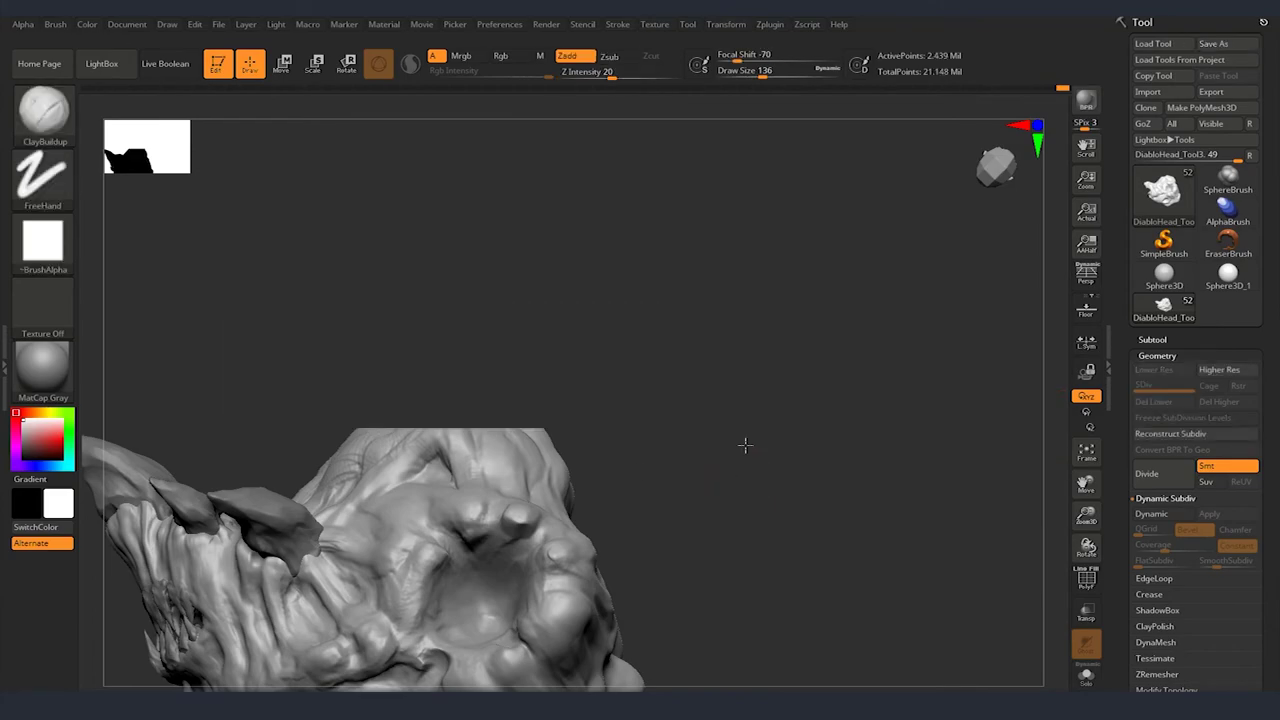
drag(729, 477, 786, 489)
ctrl+shift+drag(260, 351, 677, 428)
mouse_move(580, 380)
mouse_down()
mouse_move(706, 389)
mouse_move(777, 543)
mouse_up()
ctrl+shift+drag(761, 295, 193, 464)
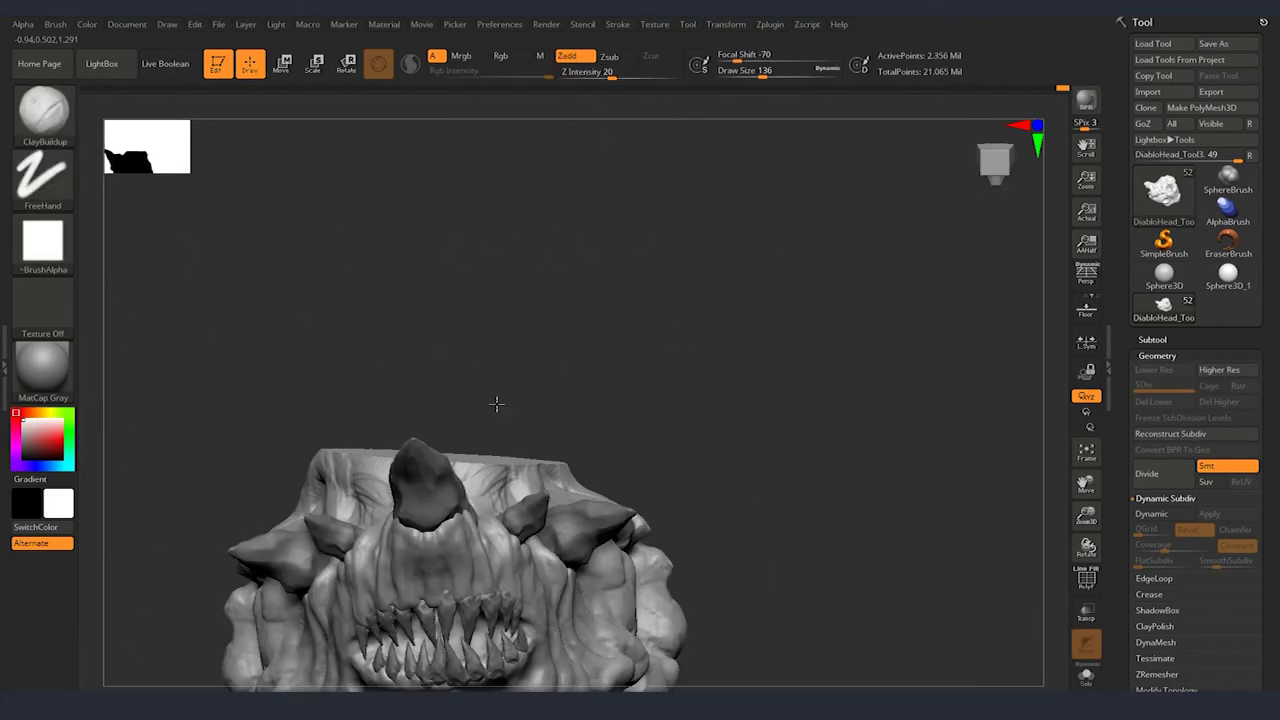
Switch to TrimDynamic (B-T-D), undo a bad trim, and mark a new rectangular trim region.
key(b)
key(t)
key(d)
mouse_move(343, 371)
ctrl+shift+mouse_down()
mouse_move(401, 428)
mouse_move(491, 480)
mouse_move(491, 457)
mouse_move(652, 403)
mouse_move(669, 491)
mouse_move(777, 400)
ctrl+shift+mouse_up()
key(ctrl+z)
mouse_move(362, 466)
ctrl+shift+mouse_down()
mouse_move(665, 457)
mouse_move(600, 420)
mouse_move(560, 470)
mouse_move(536, 459)
mouse_move(586, 414)
mouse_move(514, 371)
mouse_move(541, 519)
ctrl+shift+mouse_up()
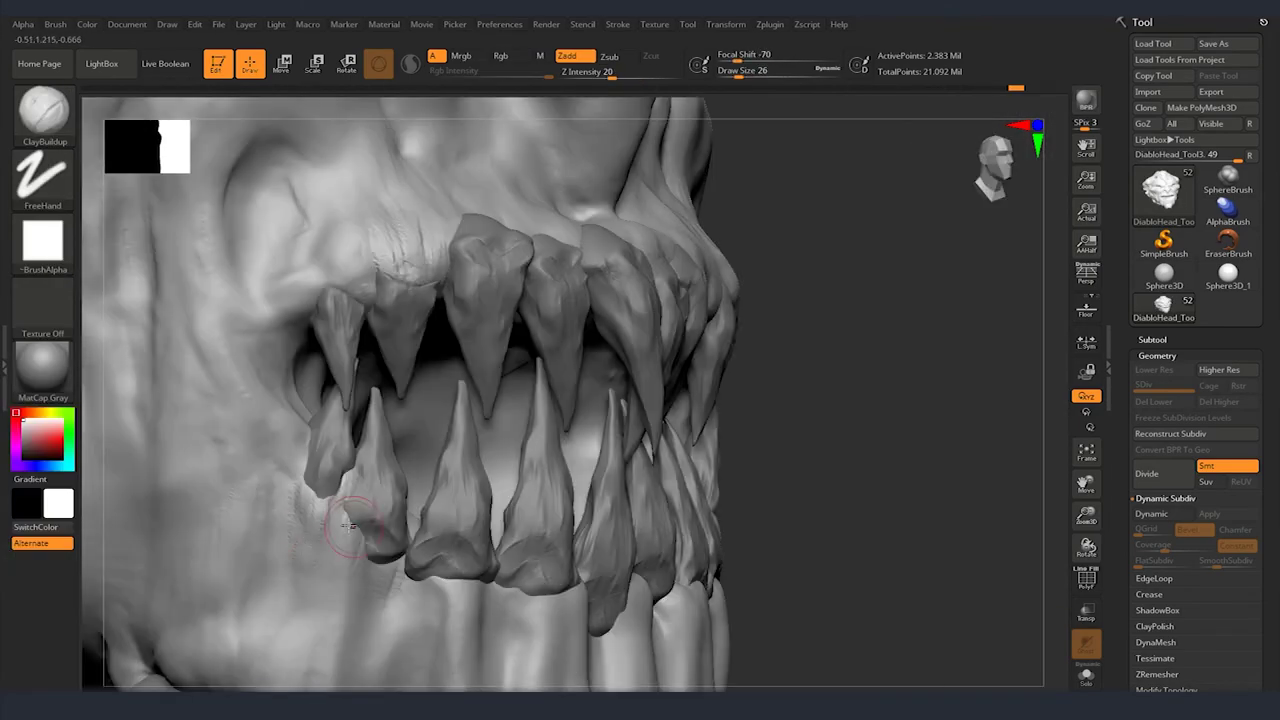
Select the DiabloHead_Tool3 head mesh and sculpt creases around the lips, teeth, brow and horns.
alt+click(346, 476)
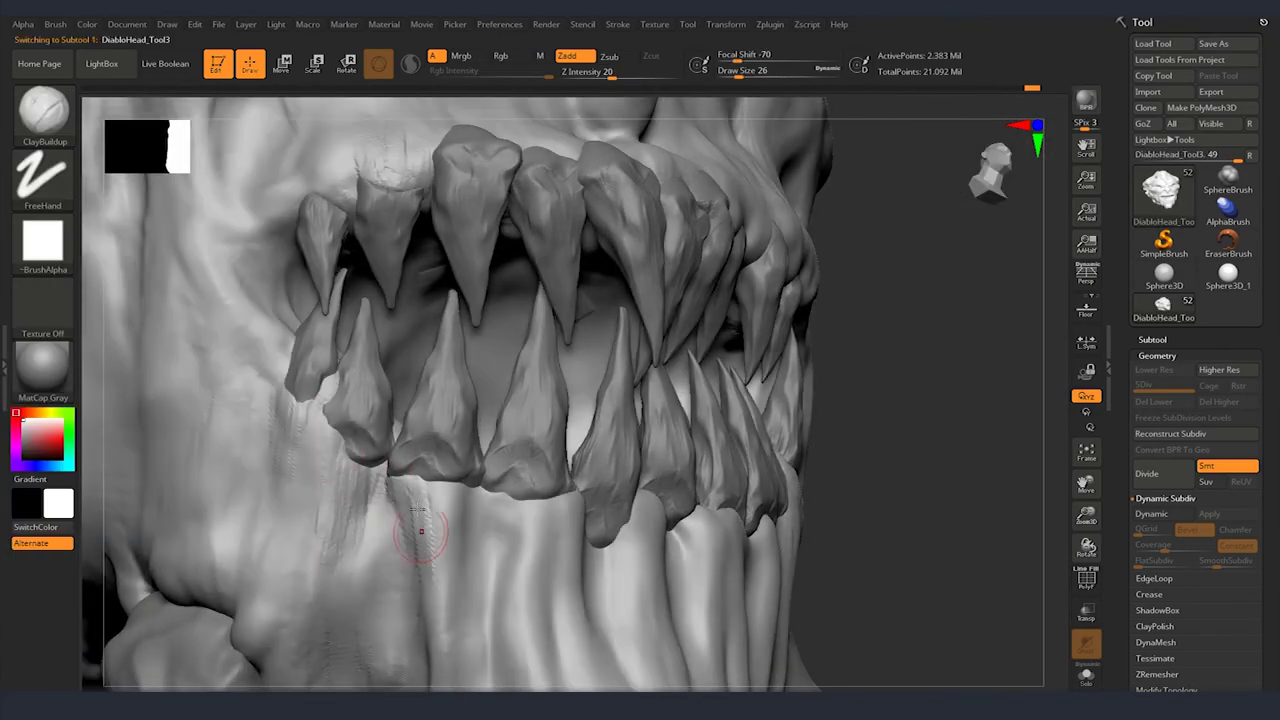
right_drag(421, 530, 449, 411)
right_drag(395, 476, 462, 360)
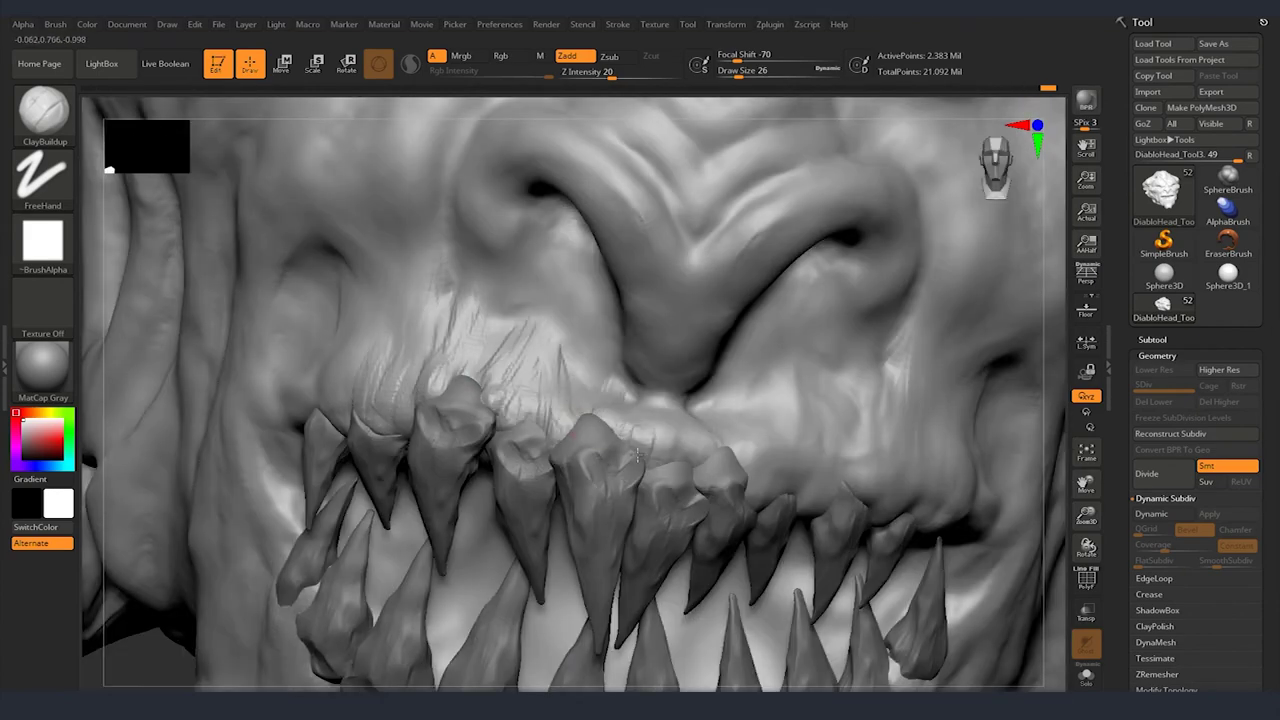
mouse_move(636, 455)
shift+right_down()
mouse_move(388, 428)
mouse_move(788, 465)
mouse_move(505, 440)
mouse_move(577, 405)
mouse_move(436, 446)
shift+right_up()
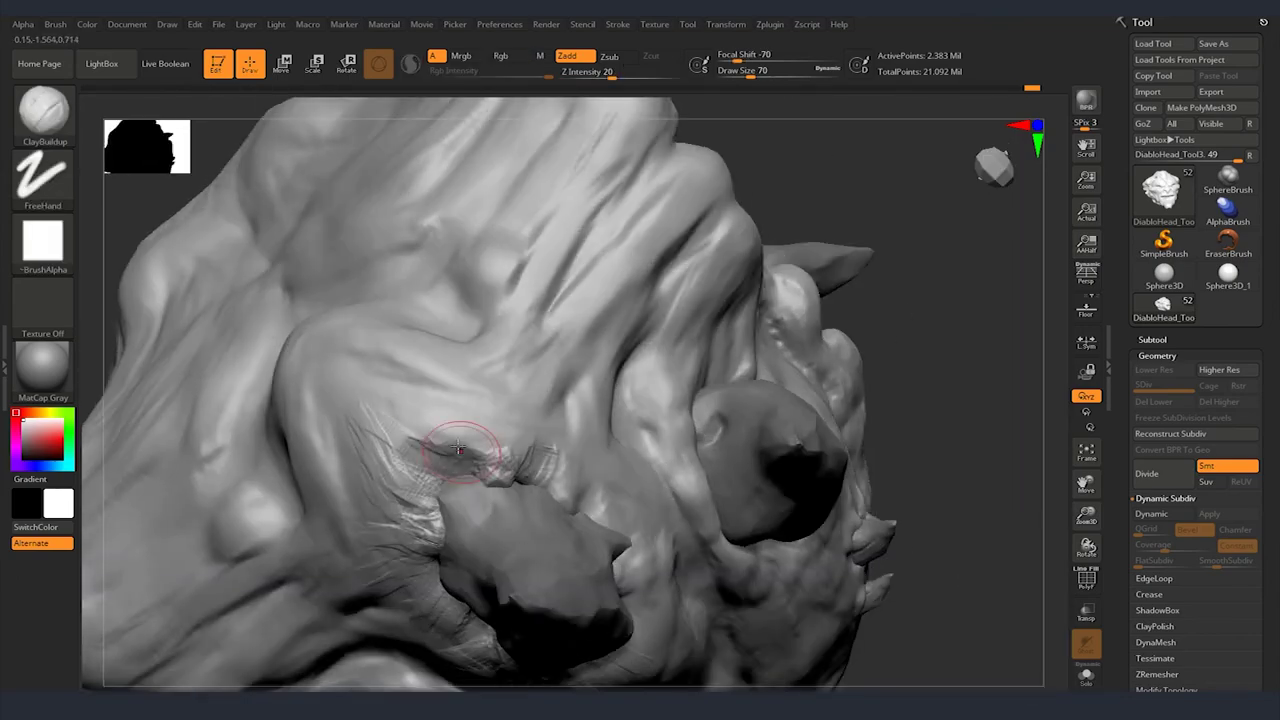
mouse_move(458, 450)
right_down()
mouse_move(580, 506)
mouse_move(556, 452)
right_up()
mouse_move(344, 516)
right_down()
mouse_move(539, 530)
mouse_move(573, 410)
mouse_move(422, 397)
right_up()
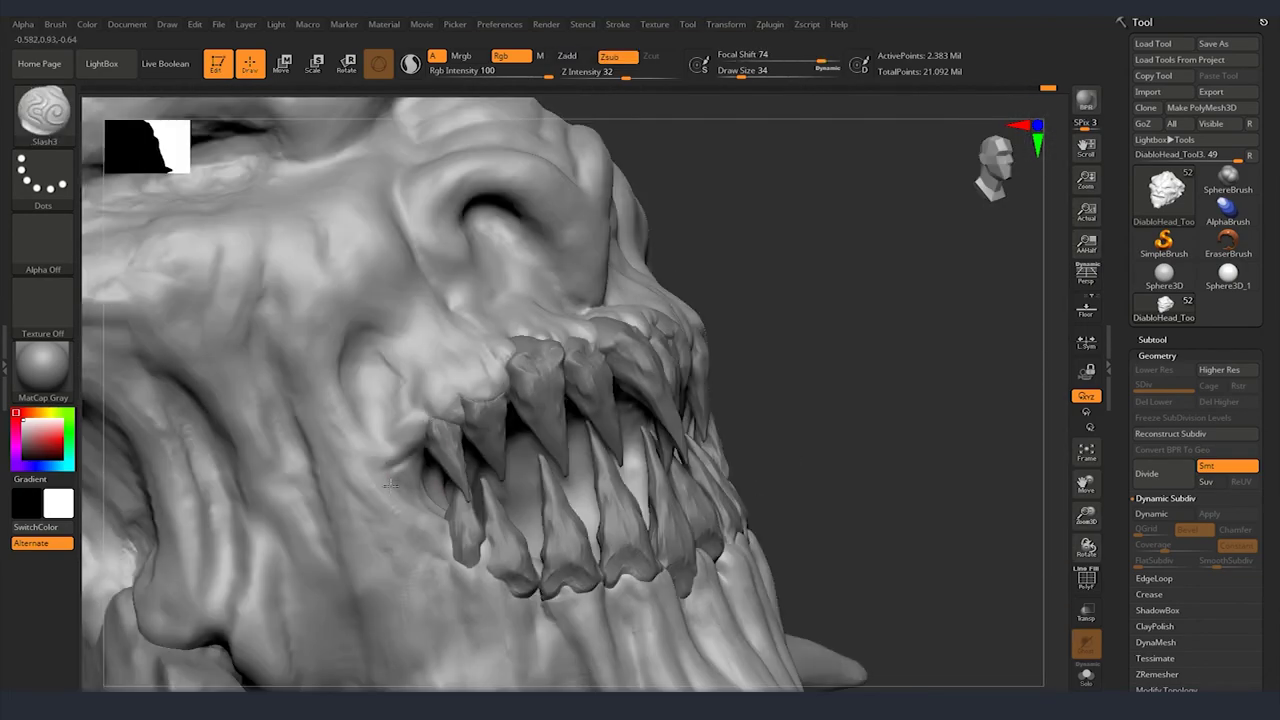
mouse_move(390, 485)
right_down()
mouse_move(330, 407)
mouse_move(426, 389)
mouse_move(222, 377)
mouse_move(612, 438)
mouse_move(703, 512)
mouse_move(509, 356)
right_up()
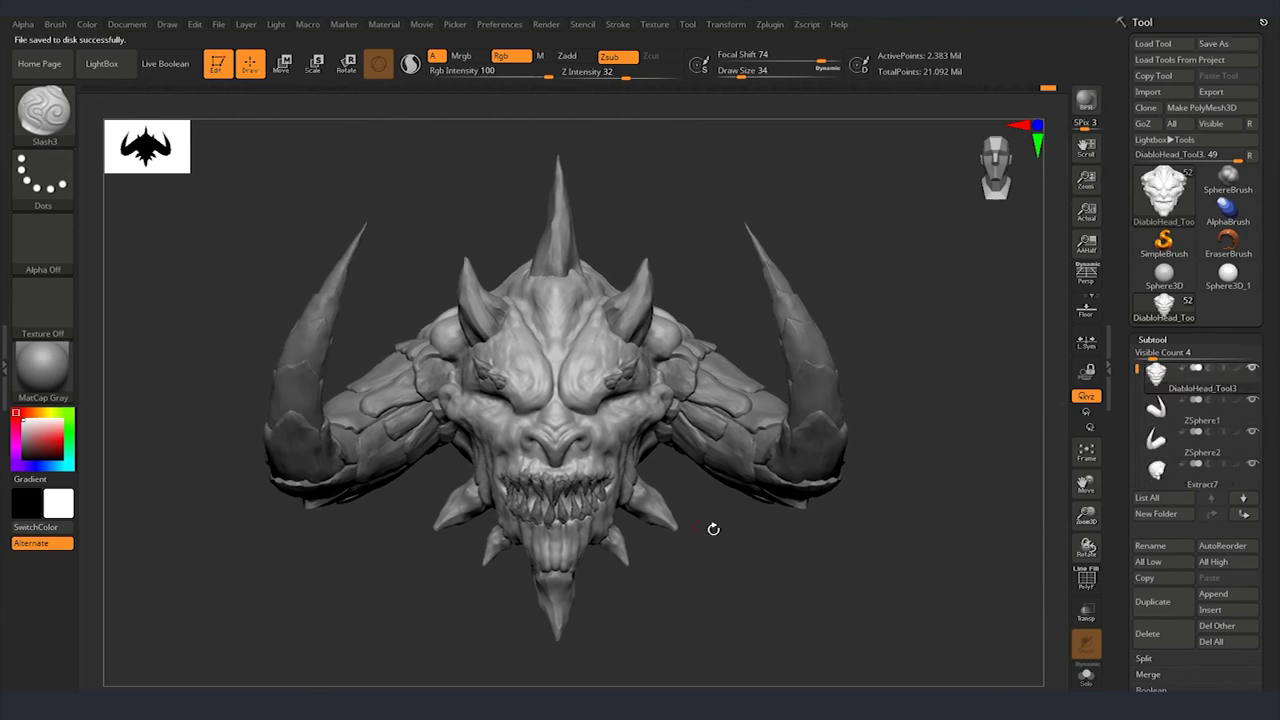
Tilt the finished head to a slightly top-down view for the BasicMaterial2 presentation.
drag(713, 528, 732, 557)
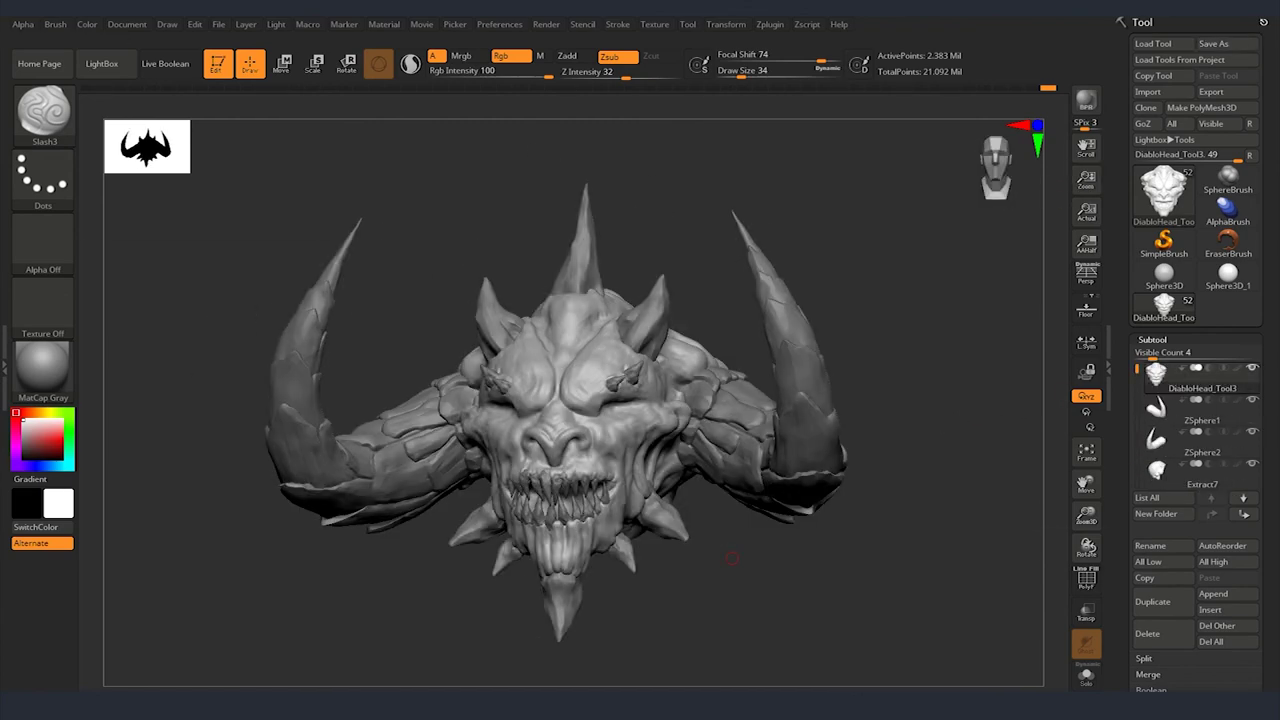